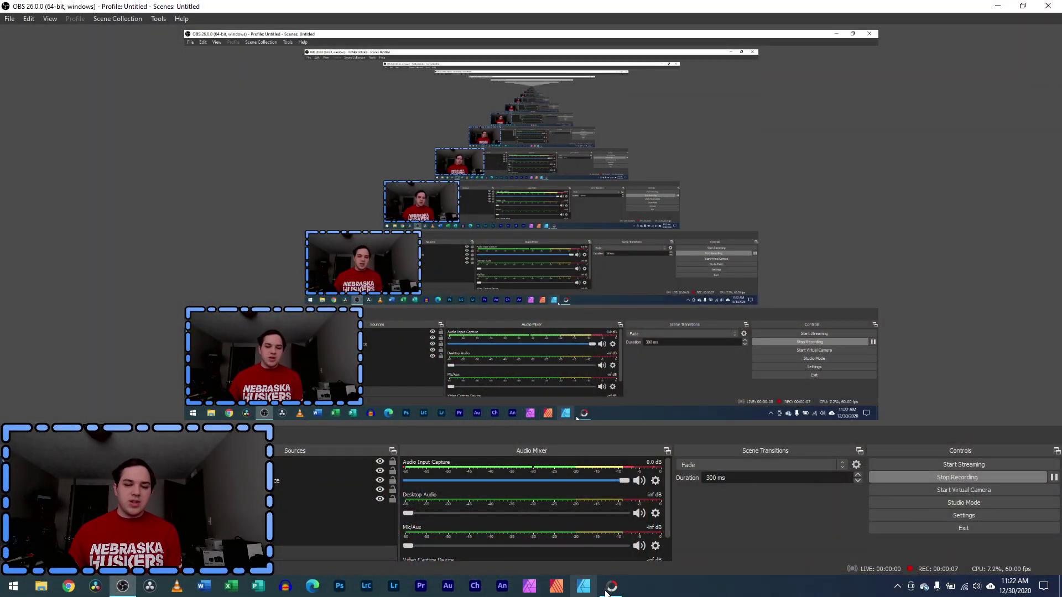
# In PhotoScape X Pro's Editor, move the cut-out portrait toward the canvas centre, and hide and reshow the background layer
pyautogui.click(612, 586)
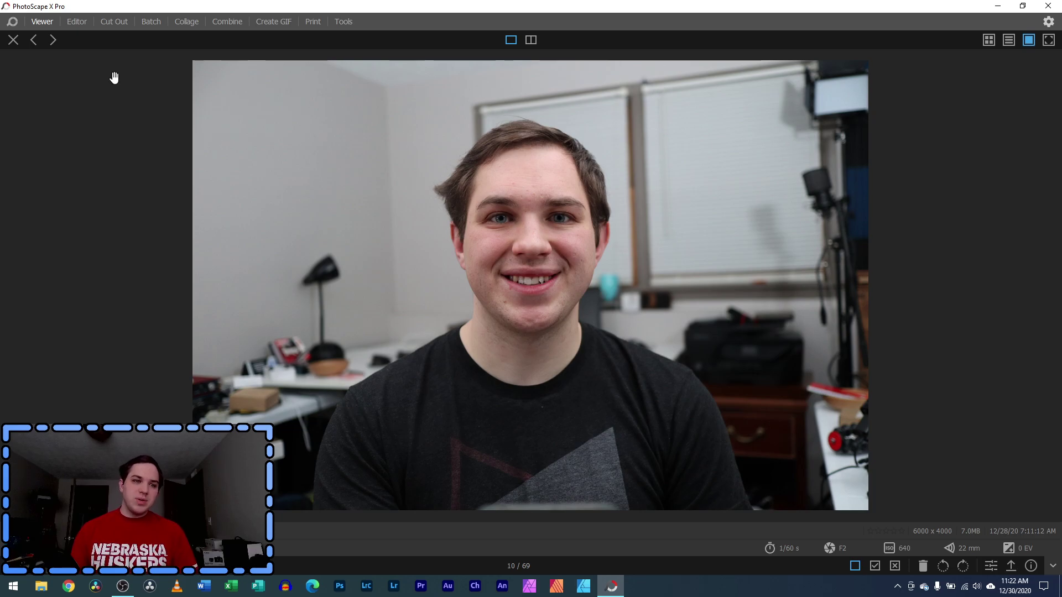
pyautogui.click(78, 22)
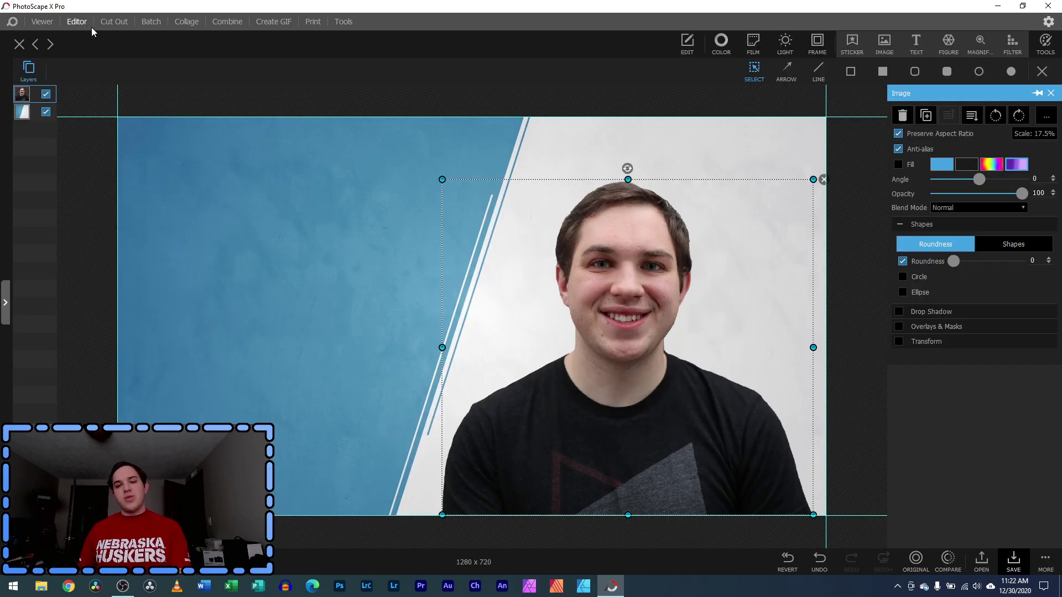
pyautogui.moveTo(625, 308); pyautogui.dragTo(461, 277)
pyautogui.click(53, 112)
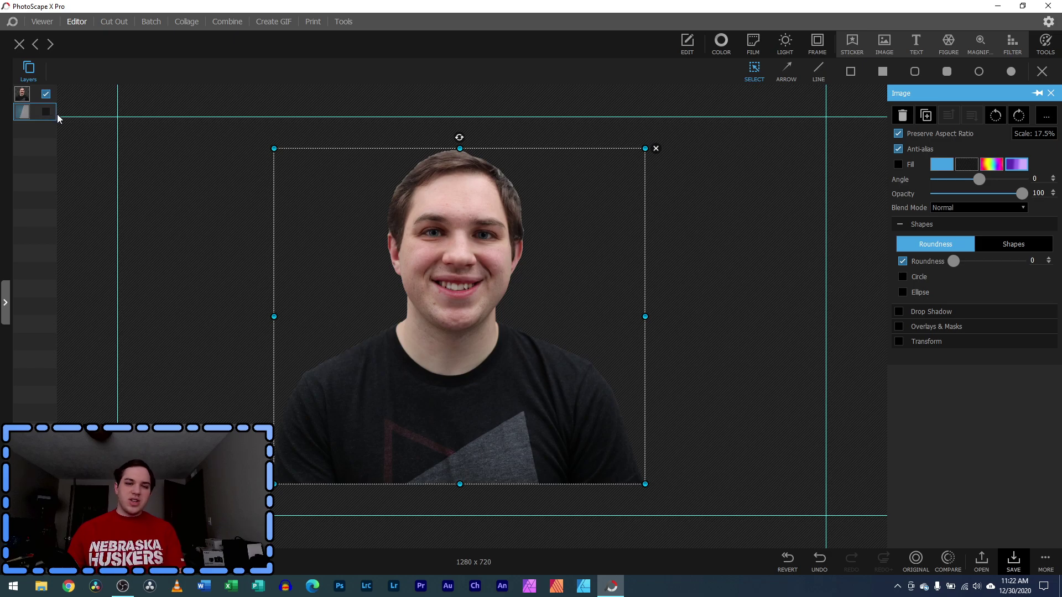
pyautogui.click(46, 112)
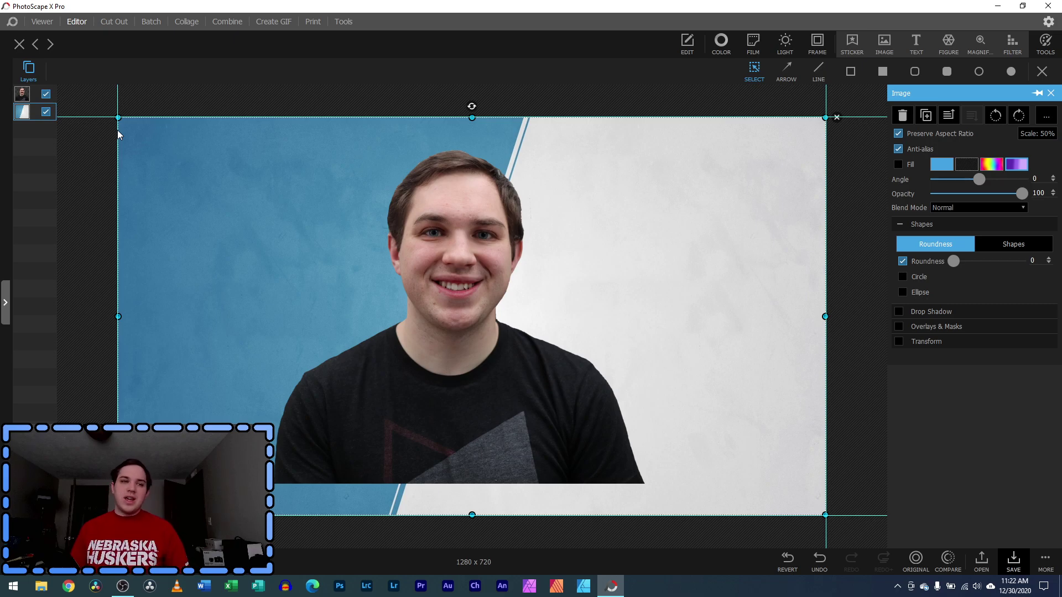
# Check the Cut Out workspace, return to the Editor and shift the blue-and-white background layer slightly sideways
pyautogui.click(114, 21)
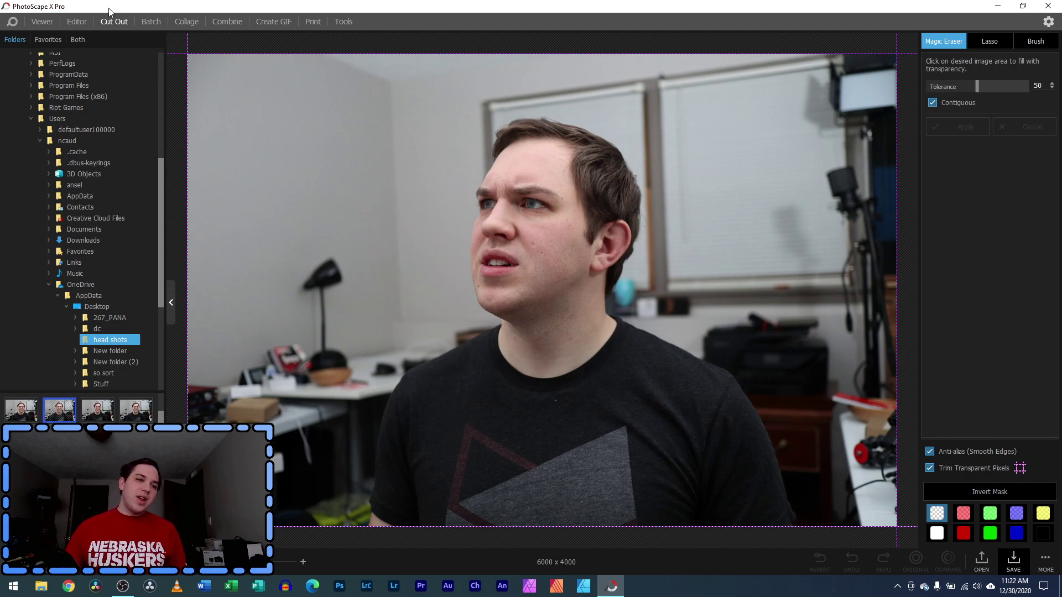
pyautogui.click(84, 23)
pyautogui.moveTo(476, 343); pyautogui.dragTo(468, 378)
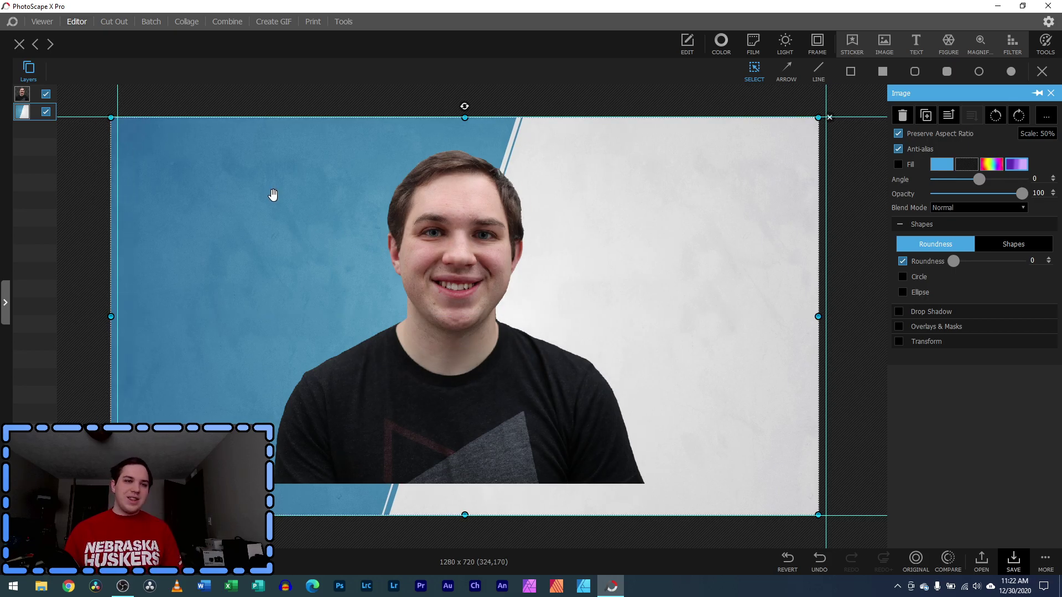
# Open the Cut Out workspace and look through the head shots folder's thumbnails and the Lasso options
pyautogui.click(111, 23)
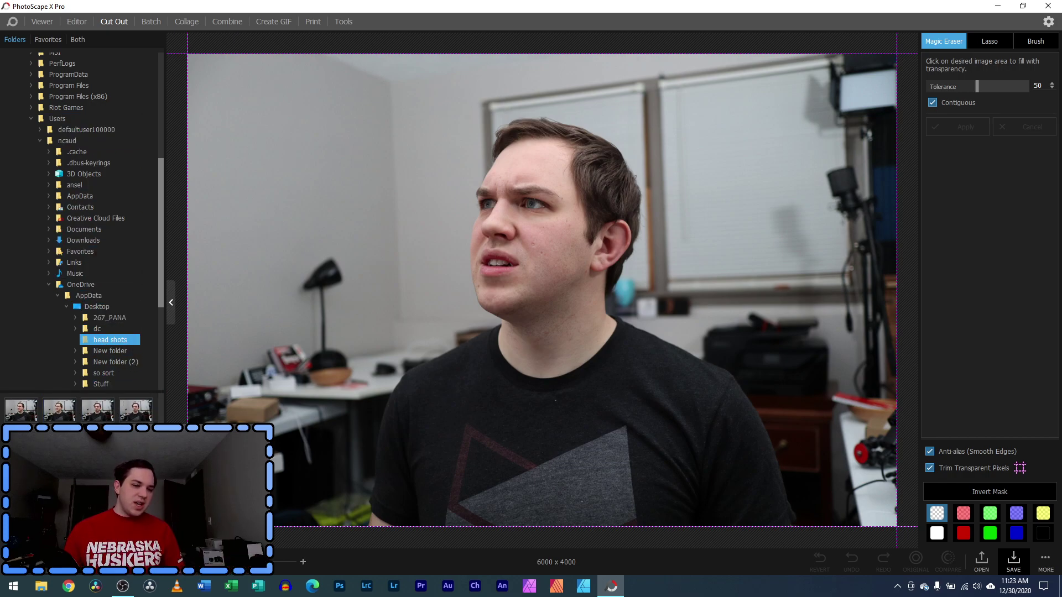
pyautogui.scroll(1, 78, 409)
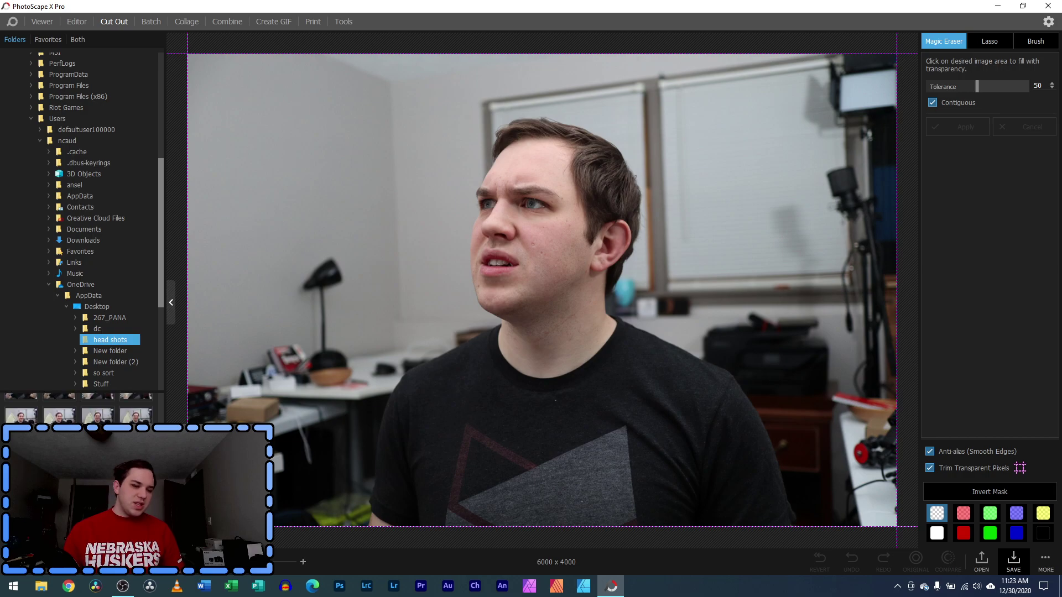
pyautogui.scroll(-1, 152, 411)
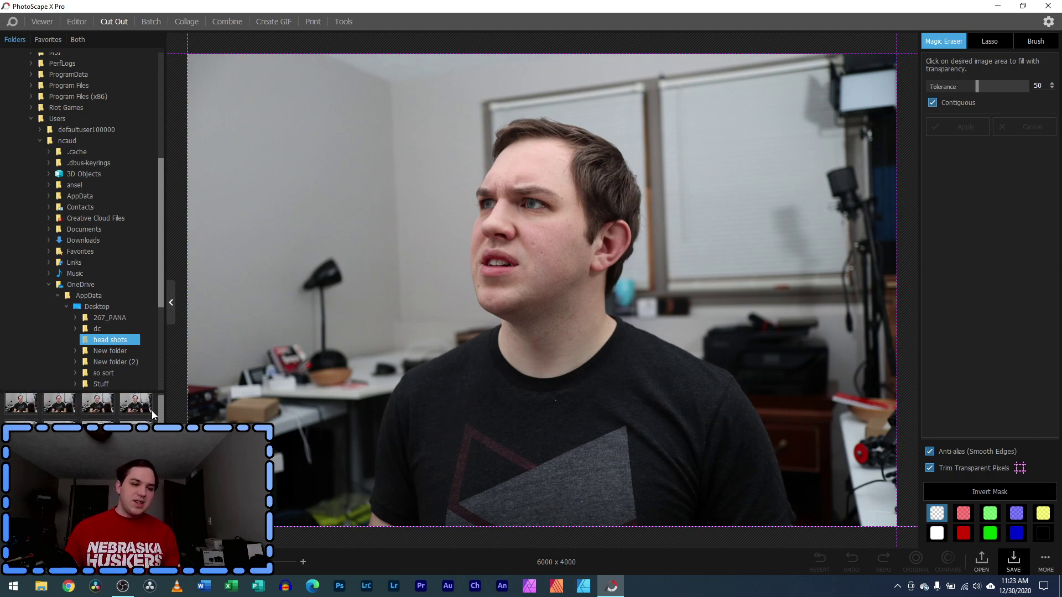
pyautogui.scroll(1, 152, 411)
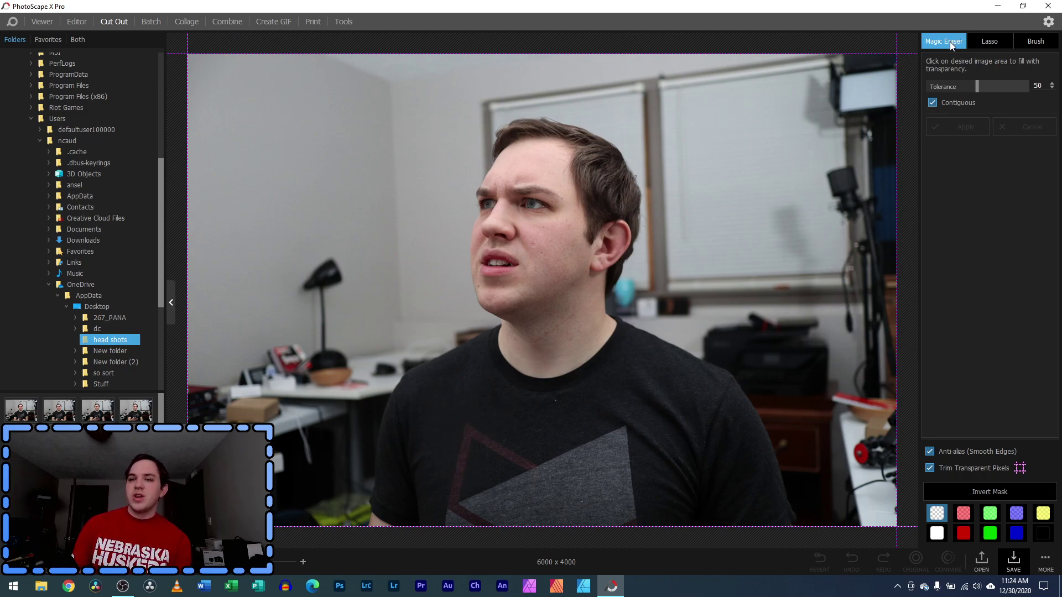
pyautogui.click(1015, 42)
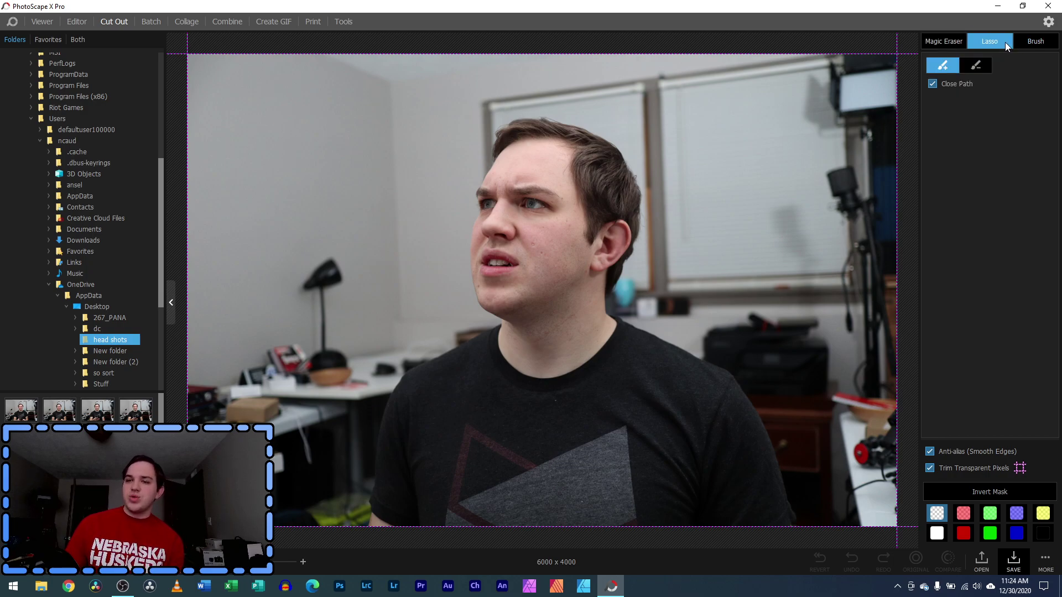
# Mask the wall behind the person with the Magic Eraser at tolerance 50 and set the mask overlay to translucent green
pyautogui.click(944, 42)
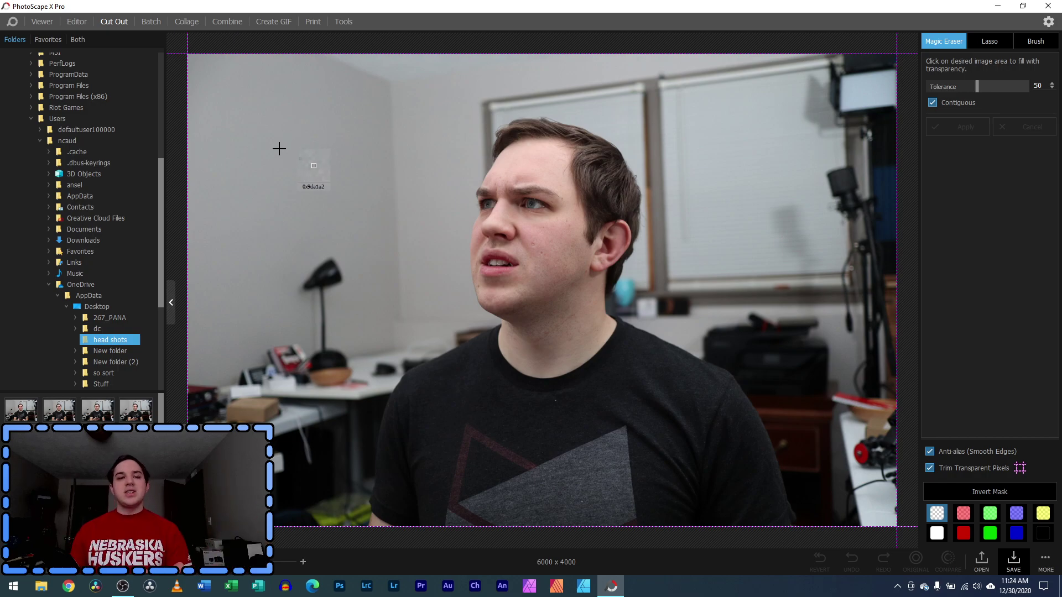
pyautogui.click(257, 132)
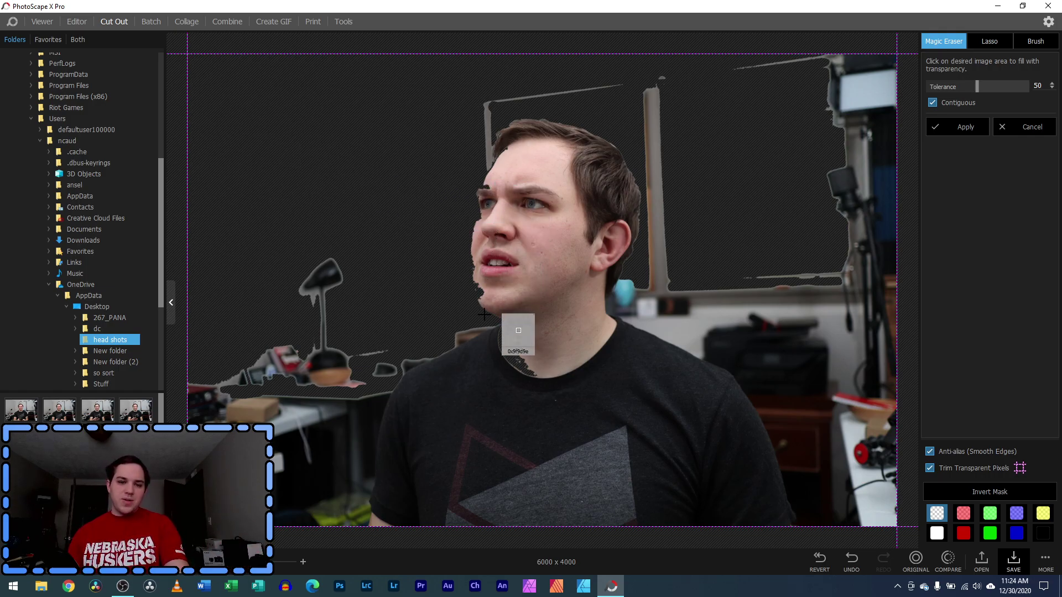
pyautogui.click(964, 514)
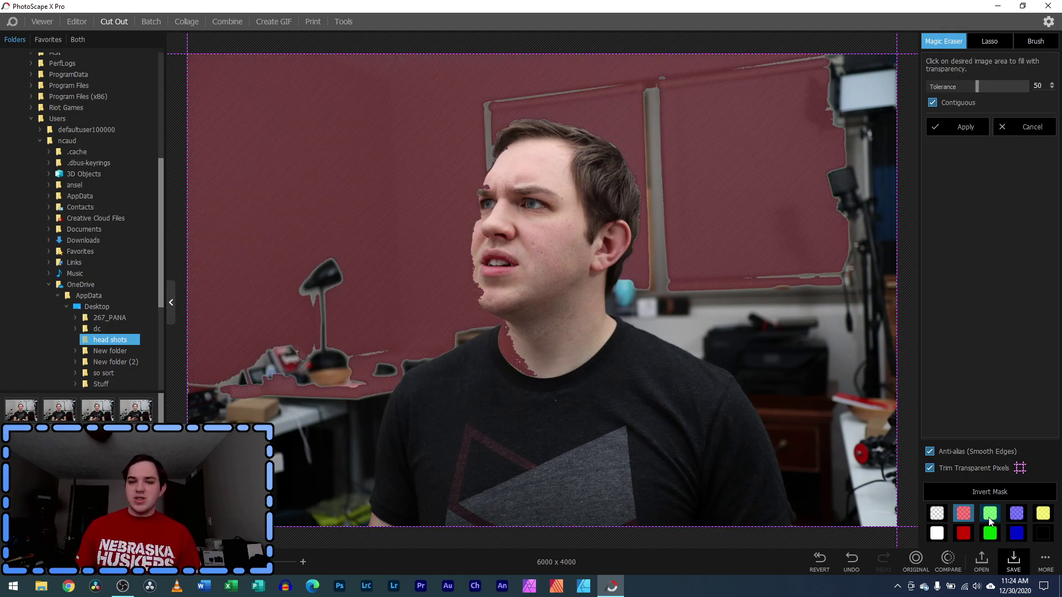
pyautogui.click(987, 515)
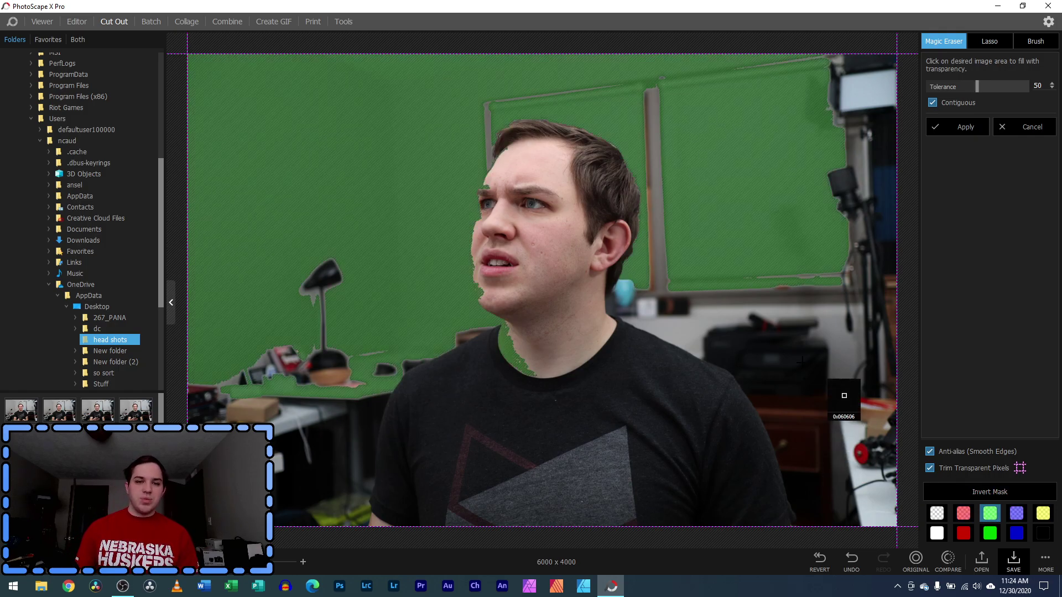
# Lower the Magic Eraser tolerance to 37, add the wall below the window and the white desk to the mask, and apply
pyautogui.click(976, 87)
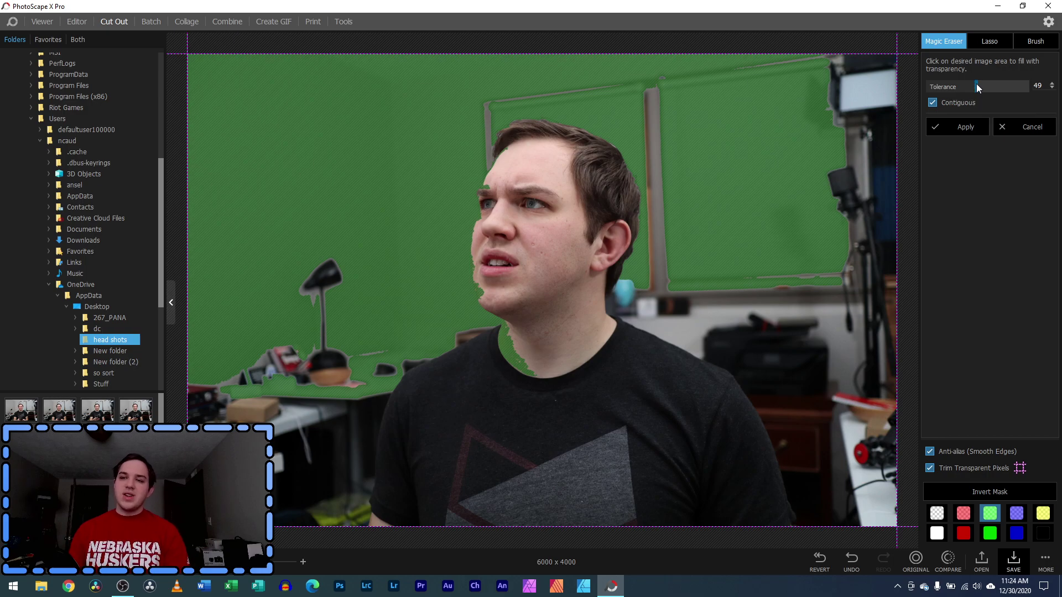
pyautogui.moveTo(972, 84); pyautogui.dragTo(965, 83)
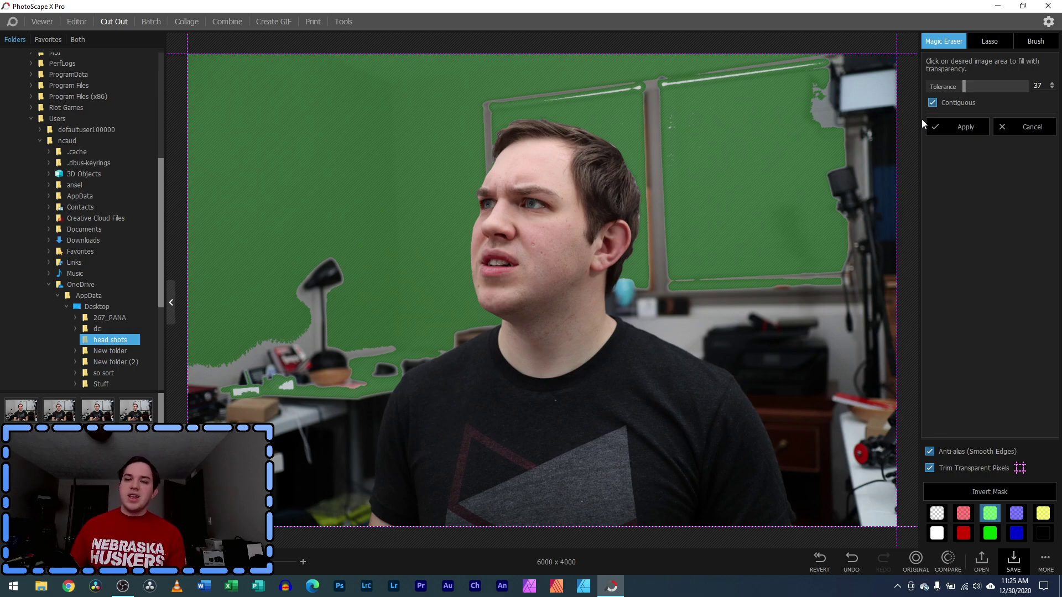
pyautogui.click(725, 300)
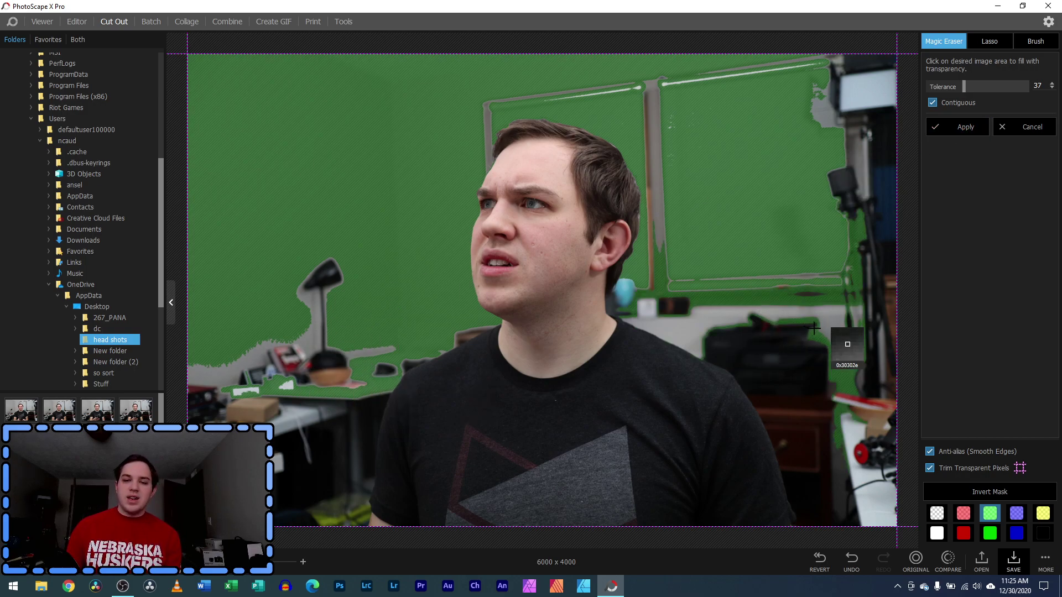
pyautogui.click(860, 476)
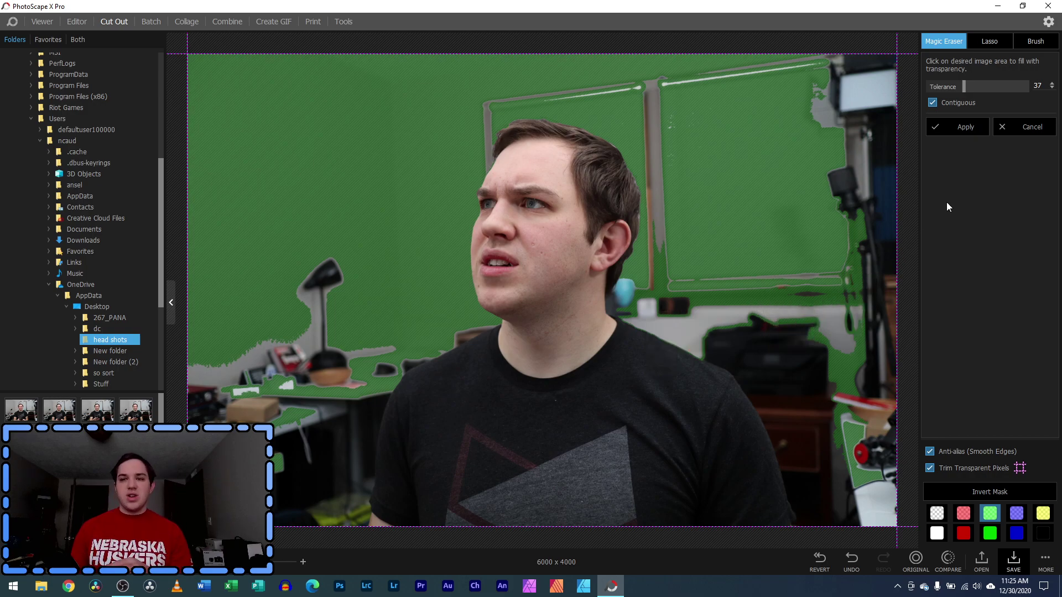
pyautogui.click(956, 128)
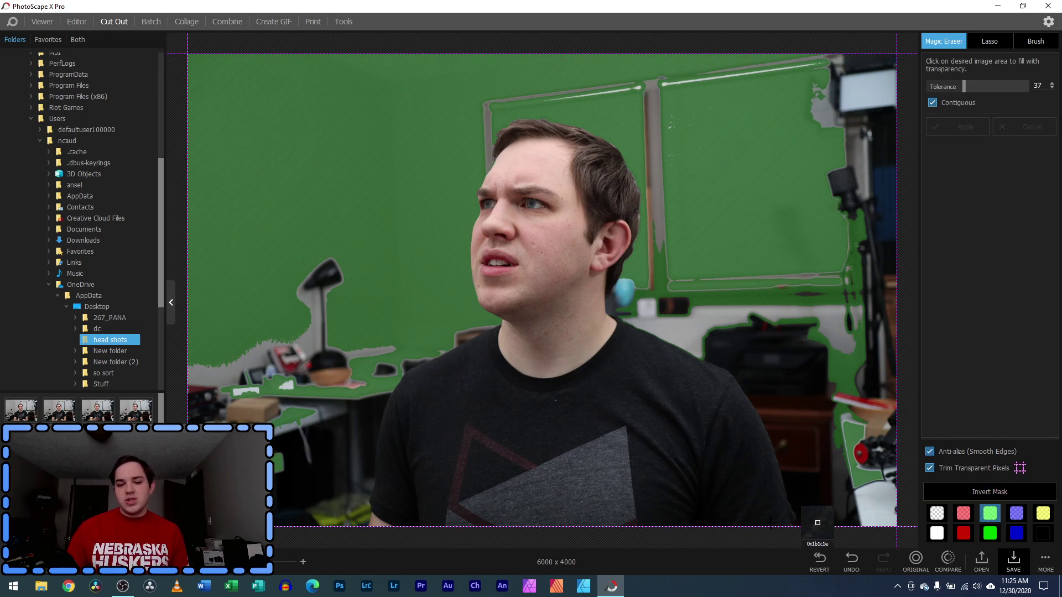
# Revert the photo to its original, then draw a round Lasso mask on the upper wall and undo it
pyautogui.click(826, 562)
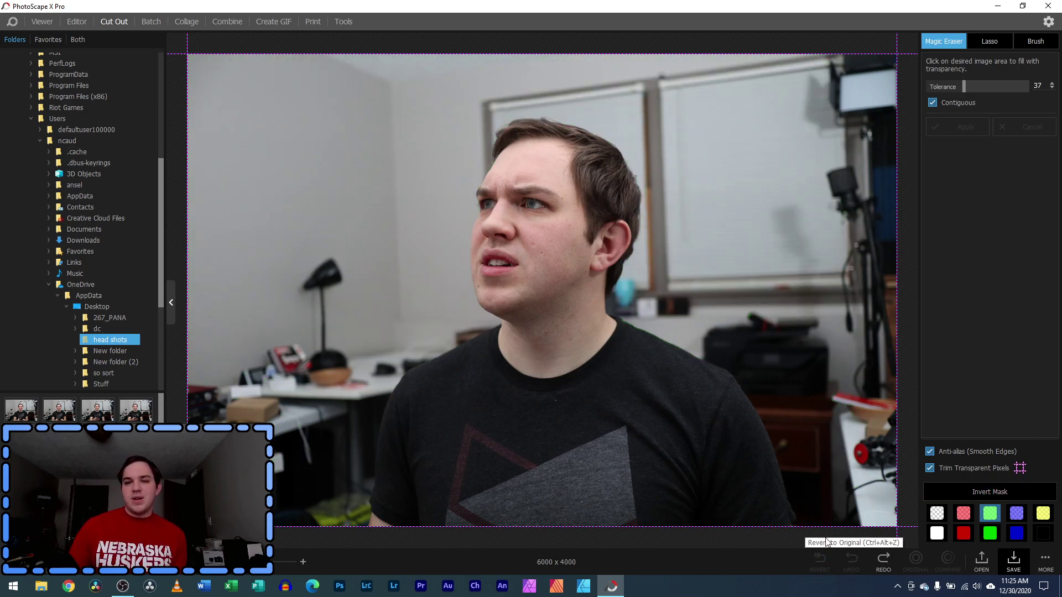
pyautogui.click(991, 41)
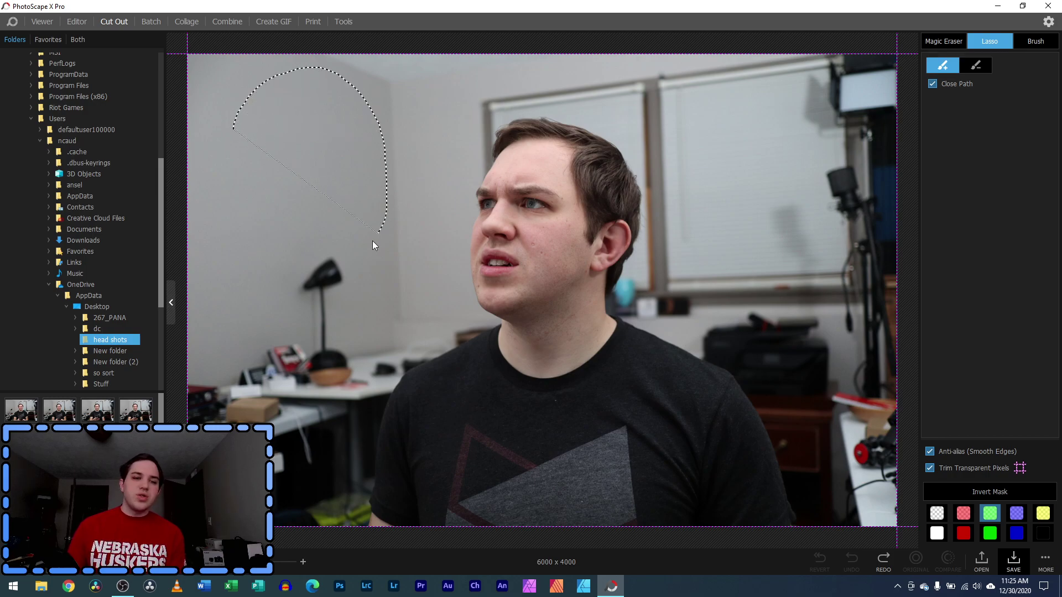
pyautogui.moveTo(235, 118); pyautogui.dragTo(237, 117)
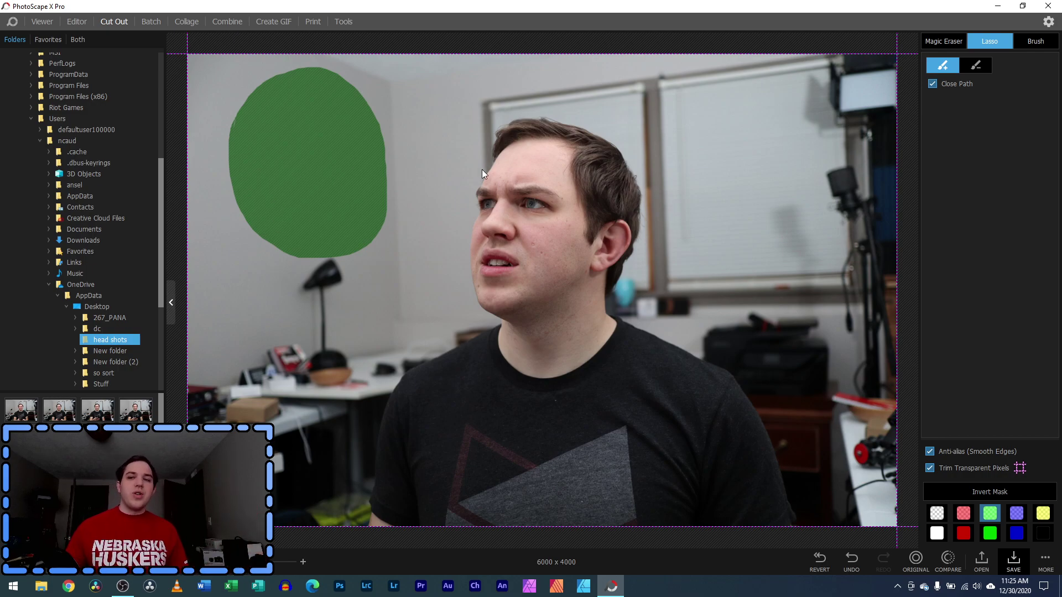
pyautogui.click(848, 560)
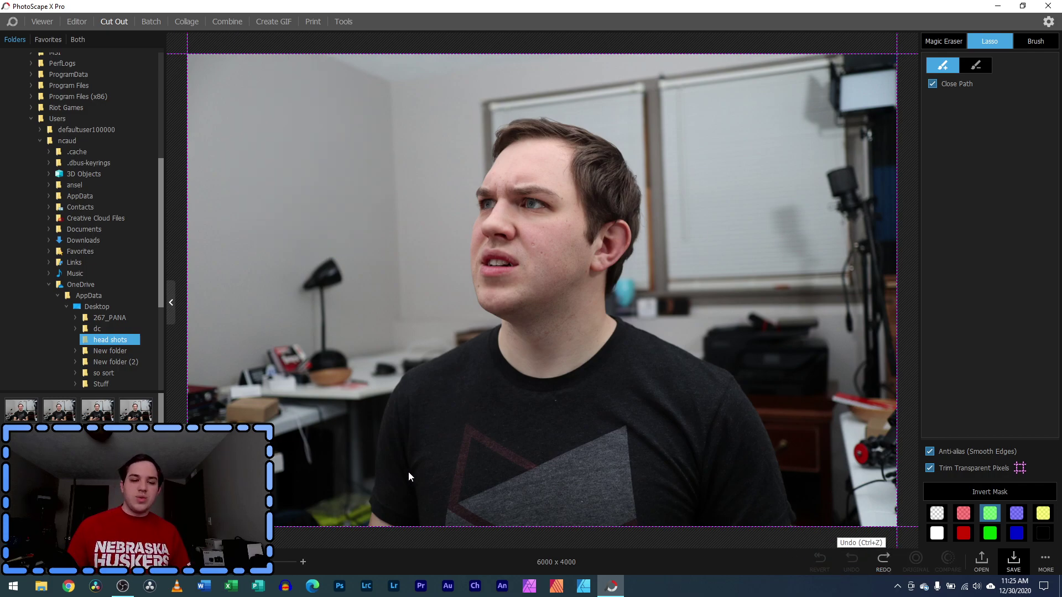
# Lasso a loose outline around the person's head and shoulders, and invert the mask back and forth to compare both states
pyautogui.moveTo(365, 526)
pyautogui.mouseDown()
pyautogui.moveTo(369, 432)
pyautogui.moveTo(396, 362)
pyautogui.moveTo(435, 308)
pyautogui.moveTo(450, 153)
pyautogui.moveTo(526, 108)
pyautogui.moveTo(605, 119)
pyautogui.moveTo(658, 168)
pyautogui.moveTo(661, 239)
pyautogui.moveTo(634, 312)
pyautogui.moveTo(782, 390)
pyautogui.moveTo(797, 485)
pyautogui.moveTo(820, 535)
pyautogui.moveTo(785, 562)
pyautogui.moveTo(619, 559)
pyautogui.moveTo(367, 543)
pyautogui.moveTo(366, 511)
pyautogui.mouseUp()
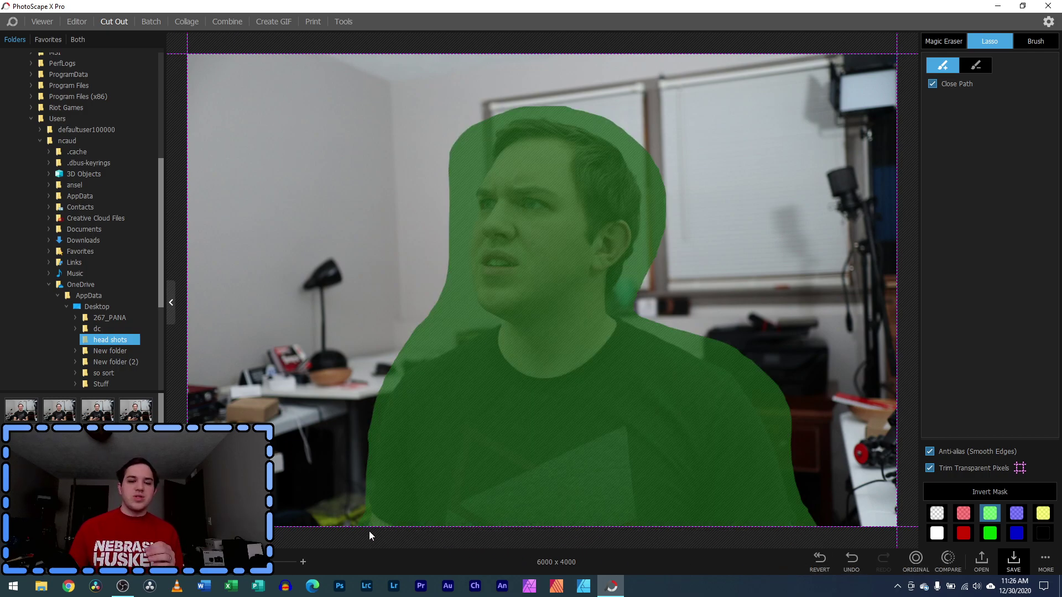
pyautogui.click(960, 493)
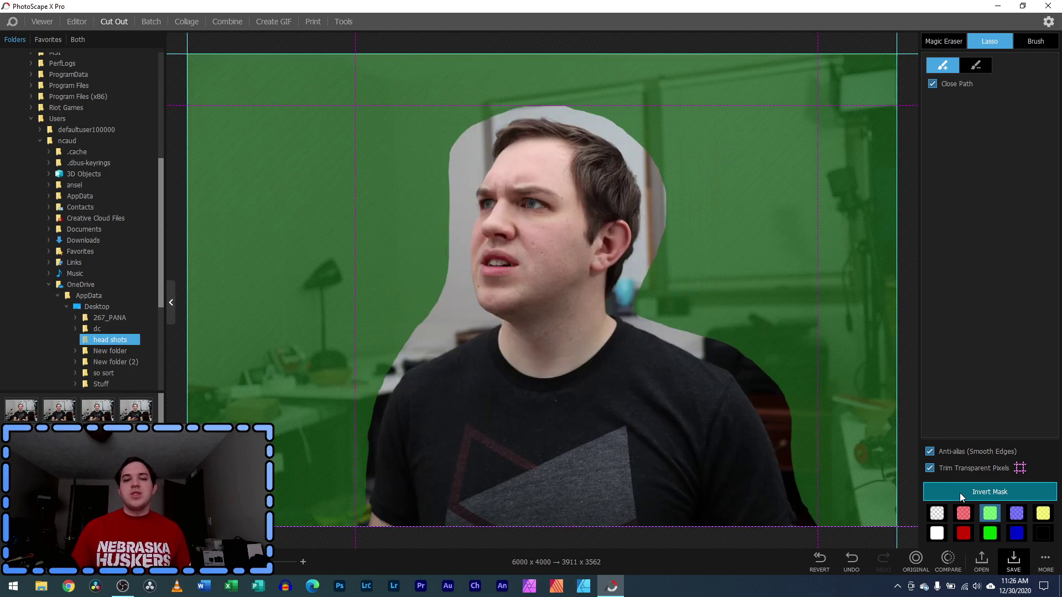
pyautogui.click(925, 490)
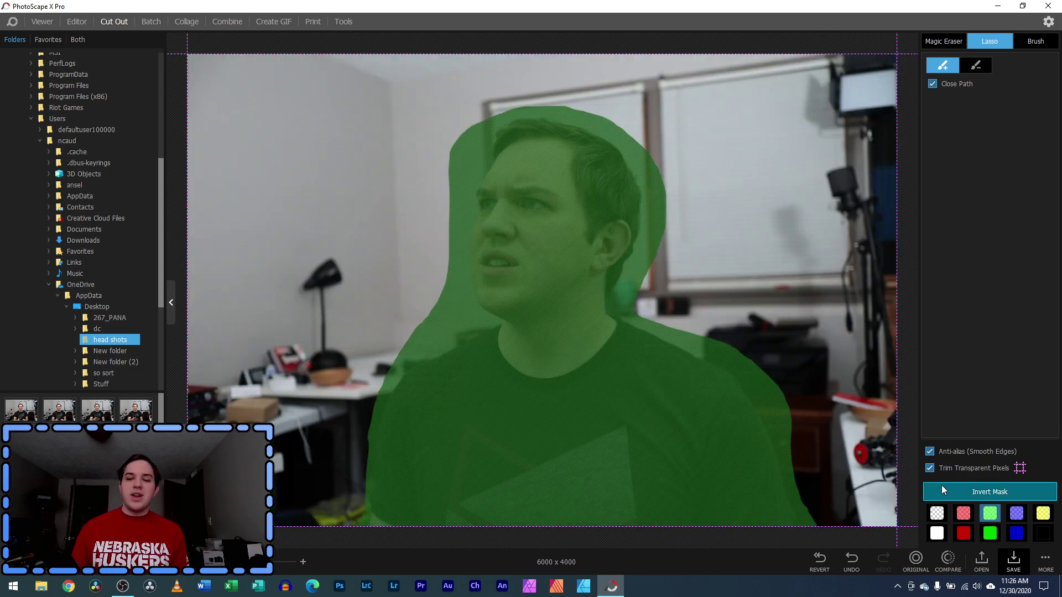
pyautogui.click(941, 486)
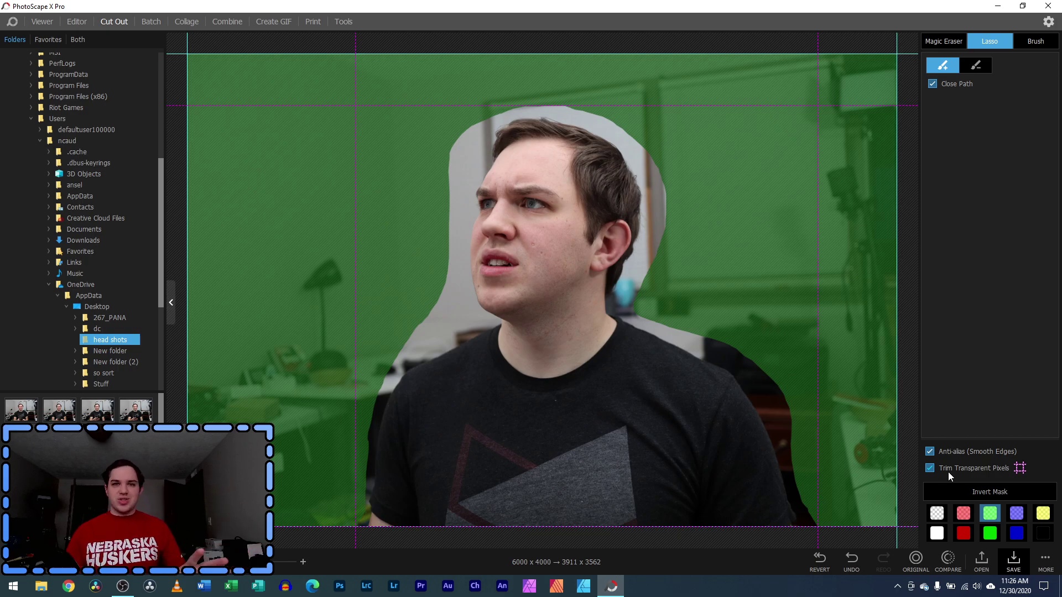
pyautogui.click(994, 493)
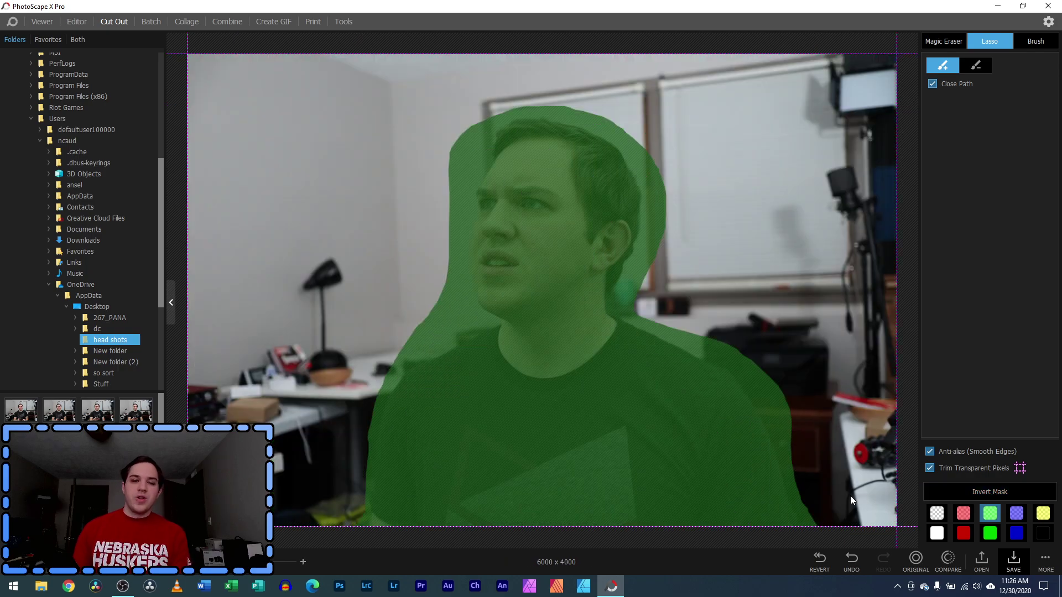
# Invert the mask to cover the background and remove a round area of it on the upper wall with the subtracting Lasso
pyautogui.click(984, 65)
pyautogui.moveTo(239, 129)
pyautogui.mouseDown()
pyautogui.moveTo(349, 125)
pyautogui.moveTo(257, 181)
pyautogui.mouseUp()
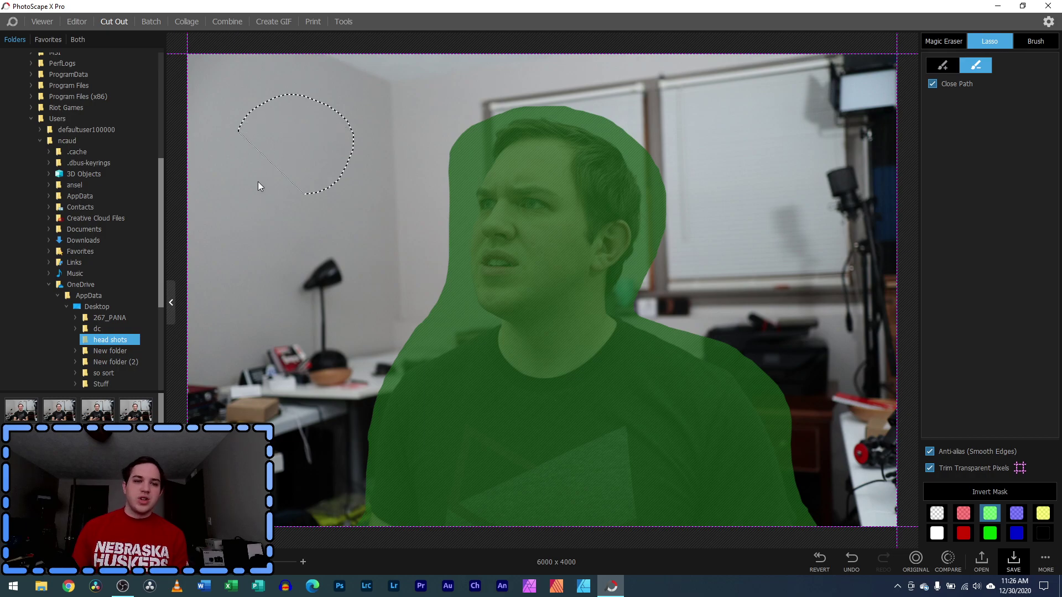
pyautogui.moveTo(264, 135); pyautogui.dragTo(260, 131)
pyautogui.click(960, 491)
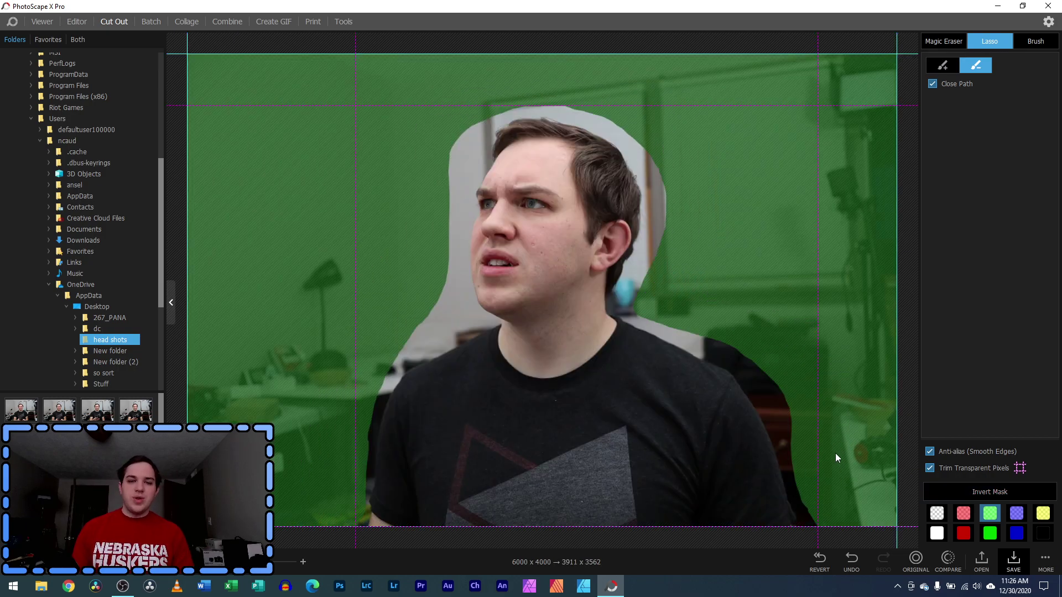
pyautogui.moveTo(312, 115)
pyautogui.mouseDown()
pyautogui.moveTo(346, 157)
pyautogui.moveTo(339, 212)
pyautogui.mouseUp()
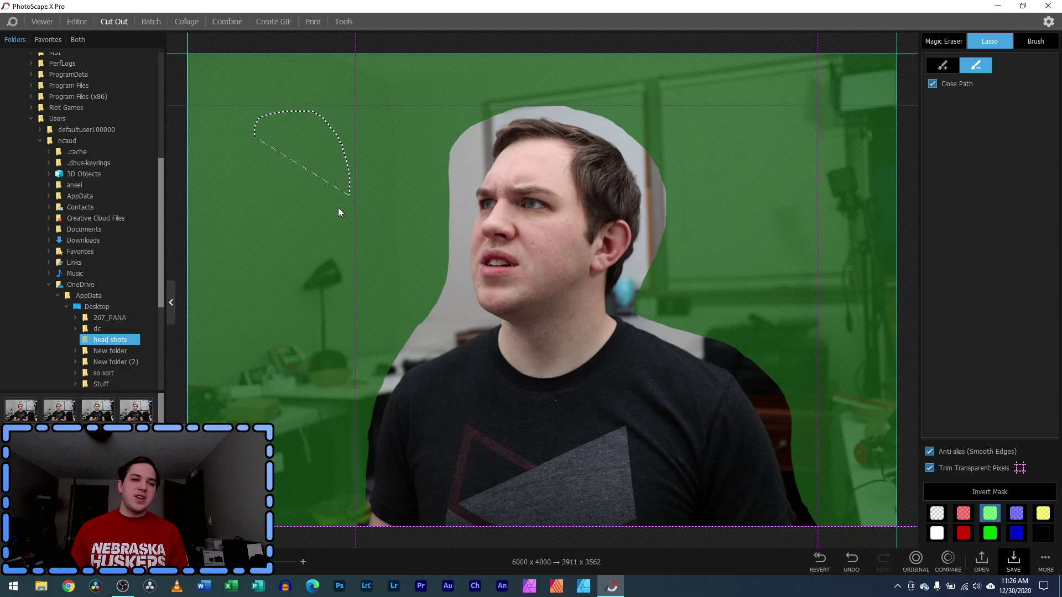
pyautogui.moveTo(263, 118); pyautogui.dragTo(263, 118)
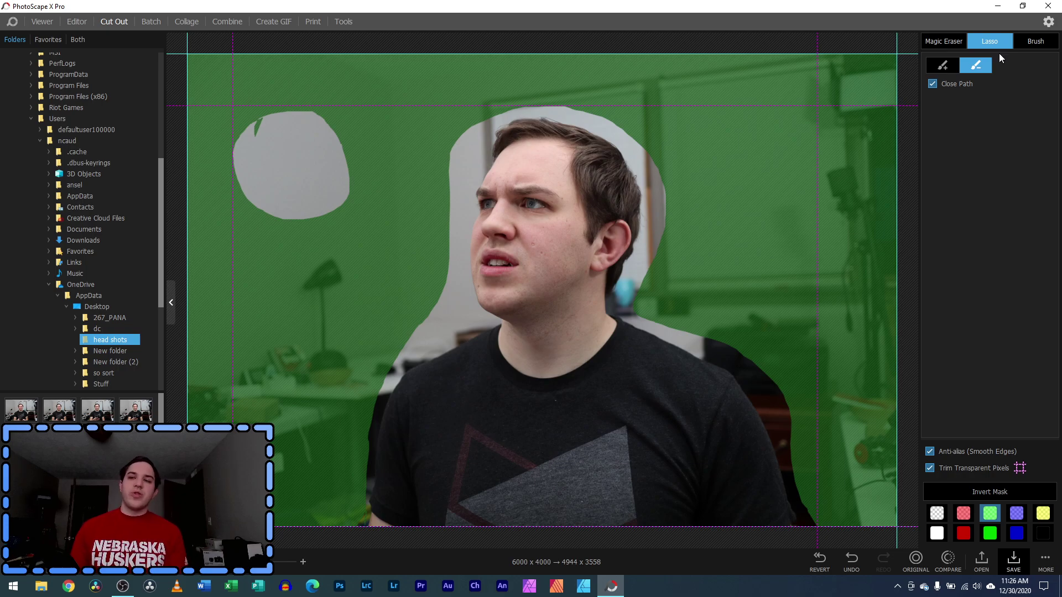
# Paint mask over the round unmasked hole on the upper wall using the adding Brush at size 30
pyautogui.click(1044, 47)
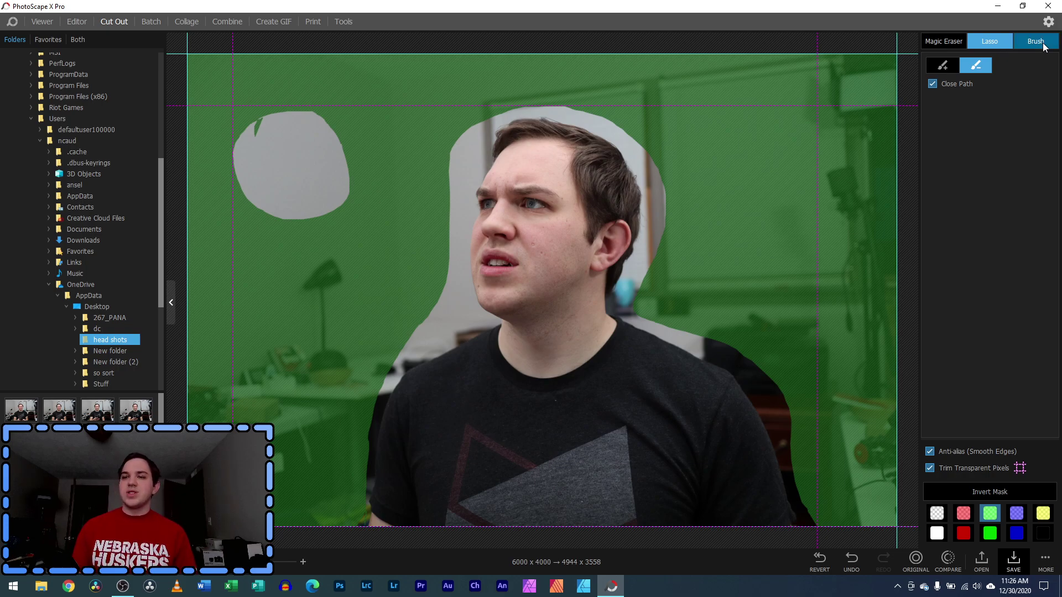
pyautogui.click(942, 66)
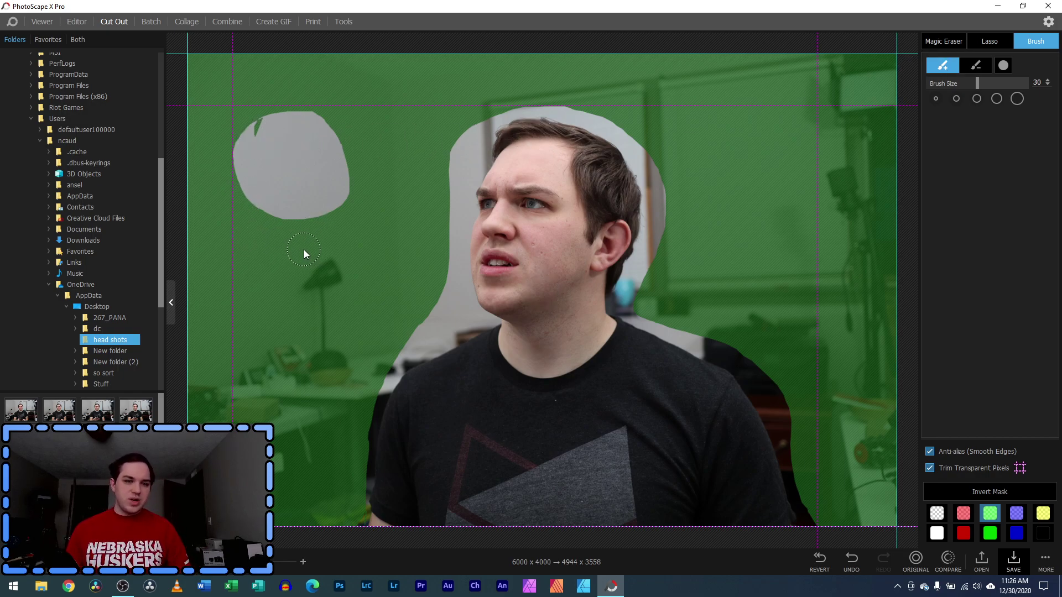
pyautogui.moveTo(310, 206)
pyautogui.mouseDown()
pyautogui.moveTo(362, 166)
pyautogui.moveTo(340, 164)
pyautogui.mouseUp()
pyautogui.moveTo(253, 200)
pyautogui.mouseDown()
pyautogui.moveTo(197, 209)
pyautogui.moveTo(277, 111)
pyautogui.mouseUp()
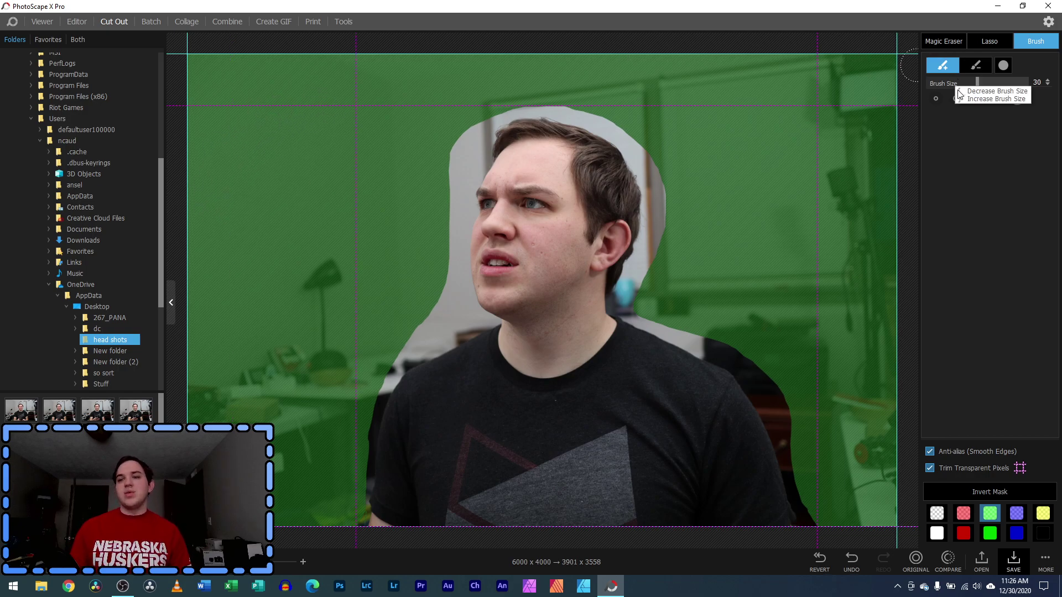
# Remove a patch of the mask on the upper wall using the subtracting Brush at size 30
pyautogui.click(977, 65)
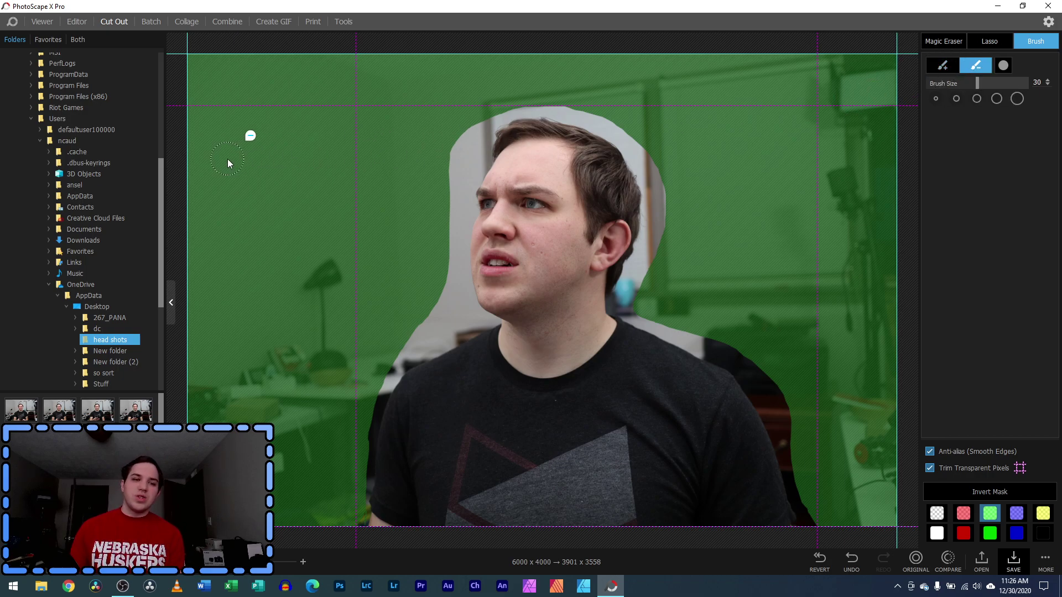
pyautogui.moveTo(228, 159)
pyautogui.mouseDown()
pyautogui.moveTo(285, 116)
pyautogui.moveTo(229, 181)
pyautogui.moveTo(290, 133)
pyautogui.moveTo(247, 198)
pyautogui.moveTo(311, 147)
pyautogui.mouseUp()
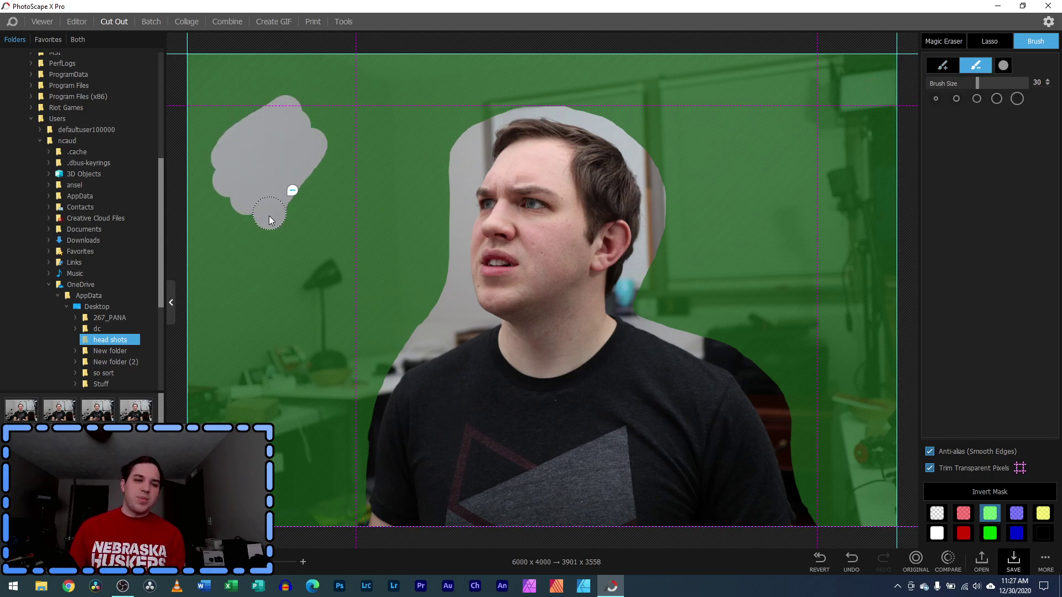
pyautogui.moveTo(279, 214); pyautogui.dragTo(338, 183)
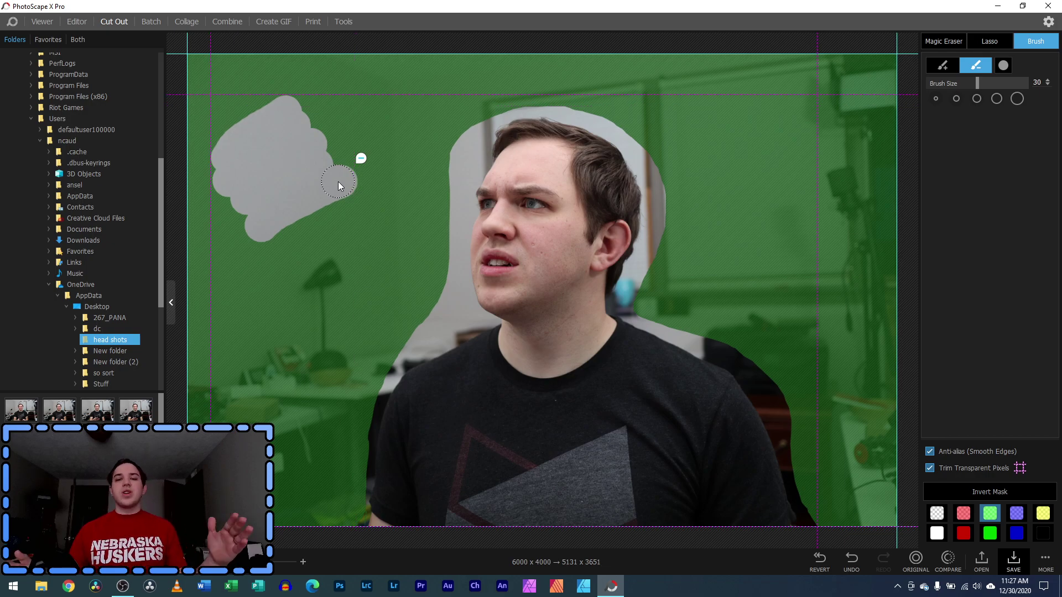
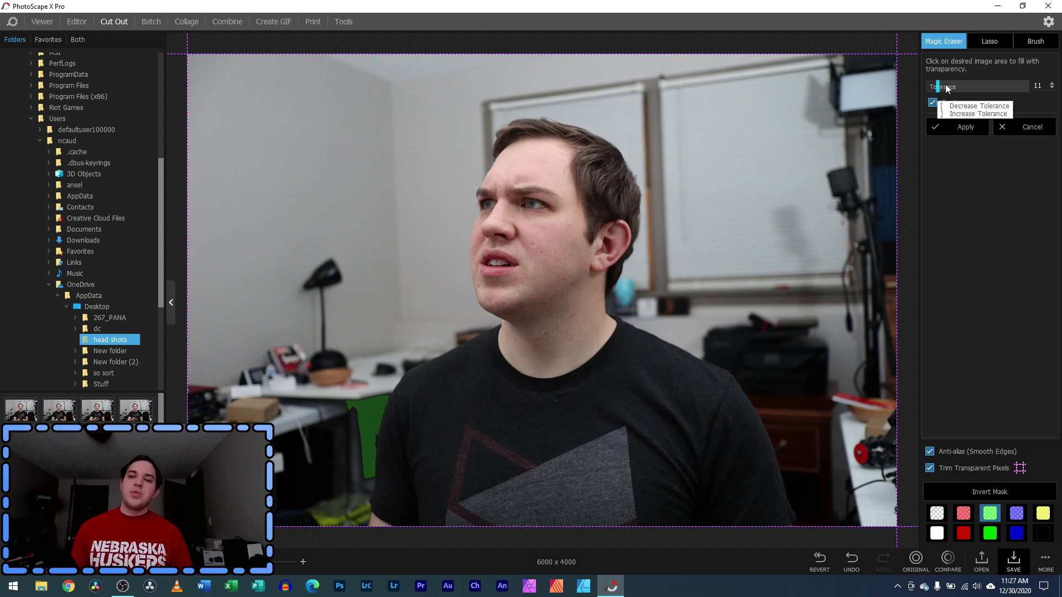
# Cancel the Magic Eraser selection, then lasso a loose outline around the person and invert the mask to cover the background
pyautogui.click(1020, 127)
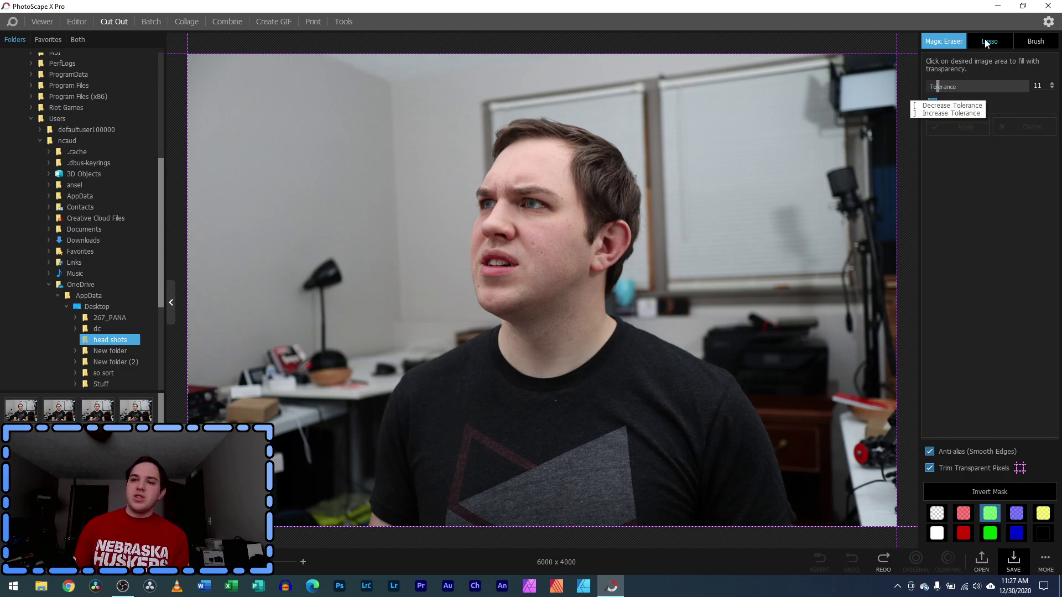
pyautogui.click(991, 41)
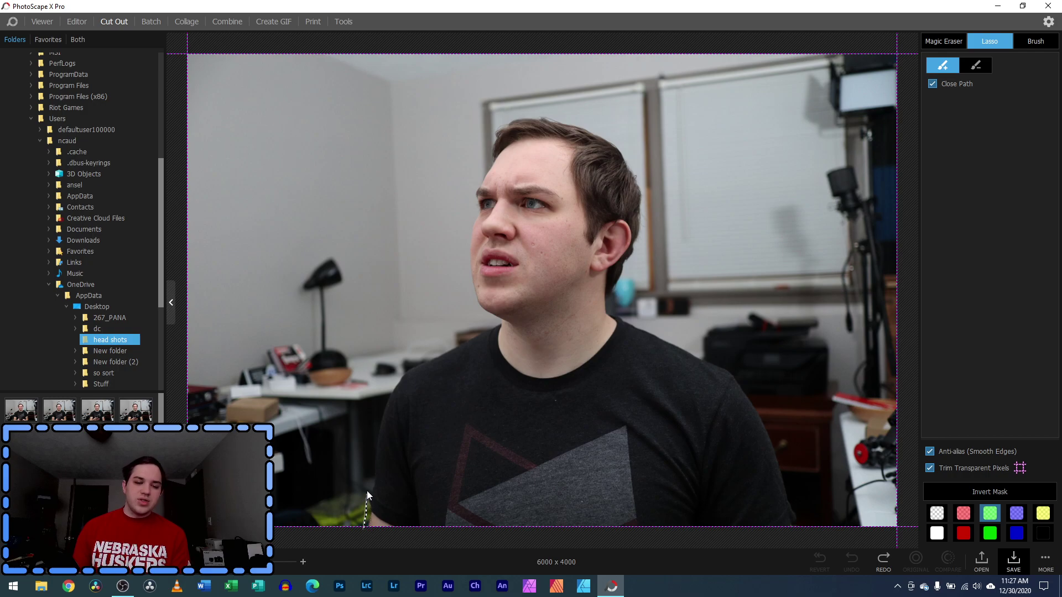
pyautogui.moveTo(394, 369)
pyautogui.mouseDown()
pyautogui.moveTo(480, 318)
pyautogui.moveTo(461, 264)
pyautogui.moveTo(466, 208)
pyautogui.mouseUp()
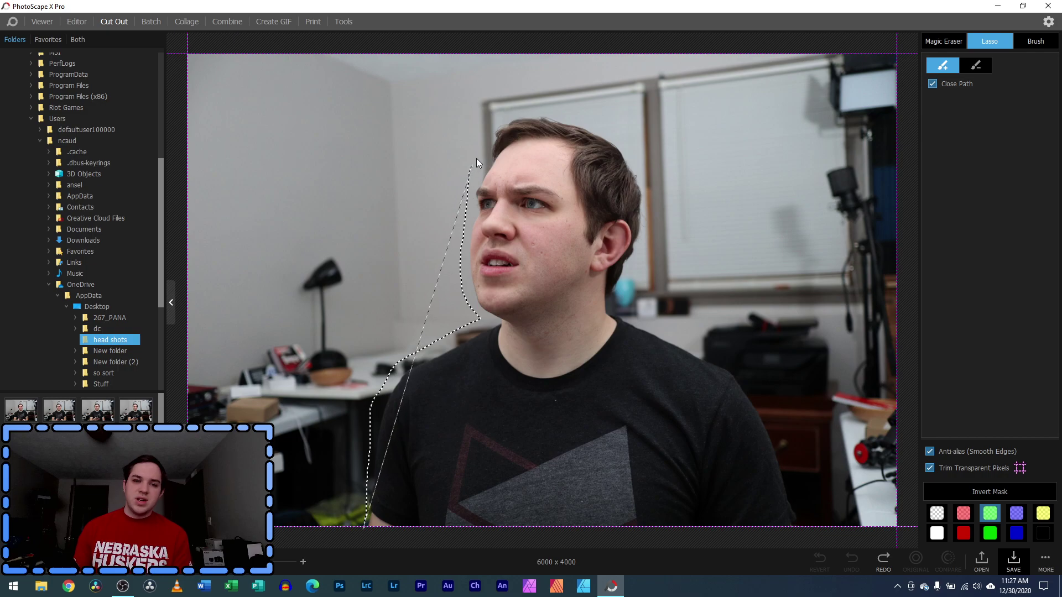
pyautogui.moveTo(489, 127)
pyautogui.mouseDown()
pyautogui.moveTo(531, 100)
pyautogui.moveTo(567, 102)
pyautogui.moveTo(658, 161)
pyautogui.moveTo(671, 202)
pyautogui.moveTo(634, 306)
pyautogui.moveTo(742, 361)
pyautogui.moveTo(782, 436)
pyautogui.moveTo(809, 535)
pyautogui.moveTo(645, 541)
pyautogui.mouseUp()
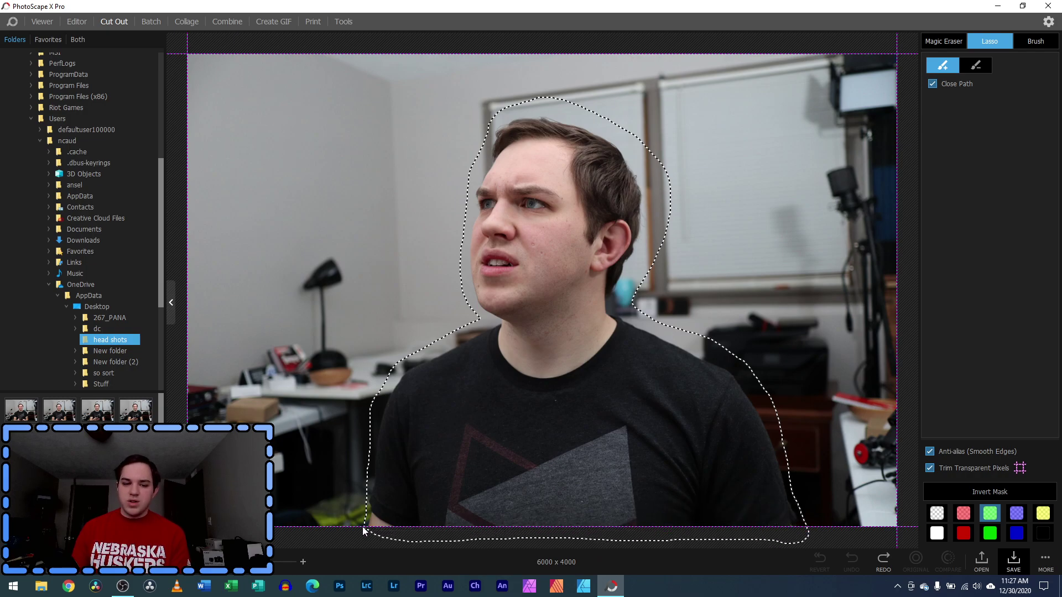
pyautogui.moveTo(359, 524); pyautogui.dragTo(342, 533)
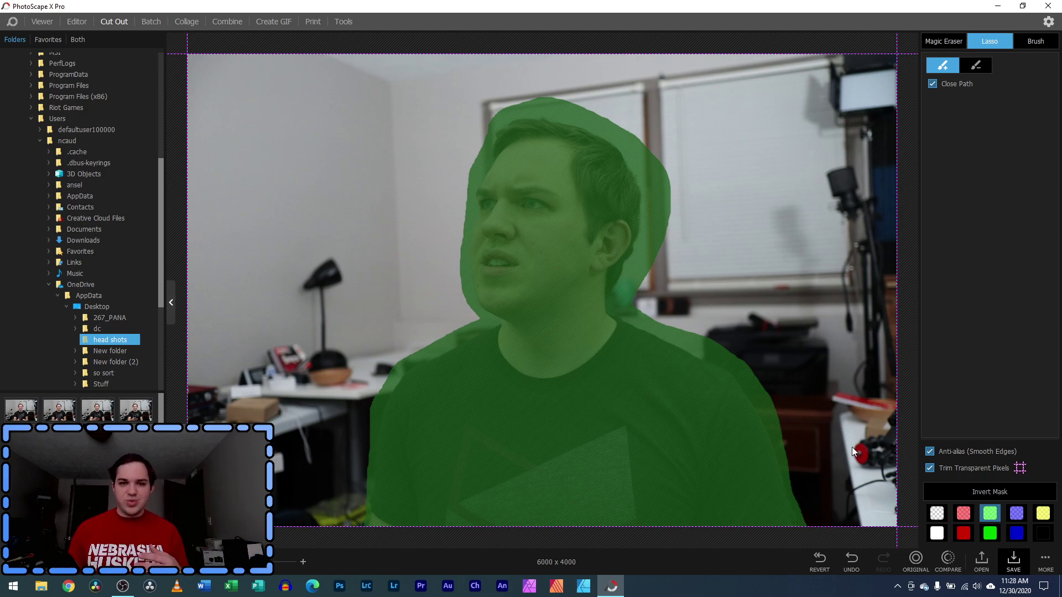
pyautogui.click(996, 492)
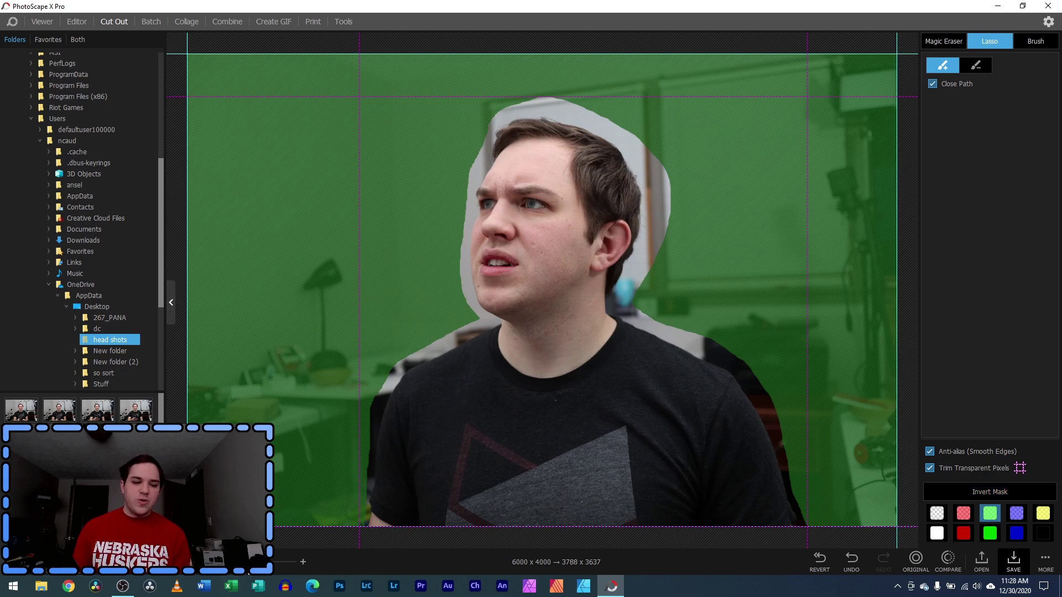
# Mask the dark background strip beside the person's sleeve with the contiguous Magic Eraser, lowering the tolerance to 4
pyautogui.scroll(5, 308, 552)
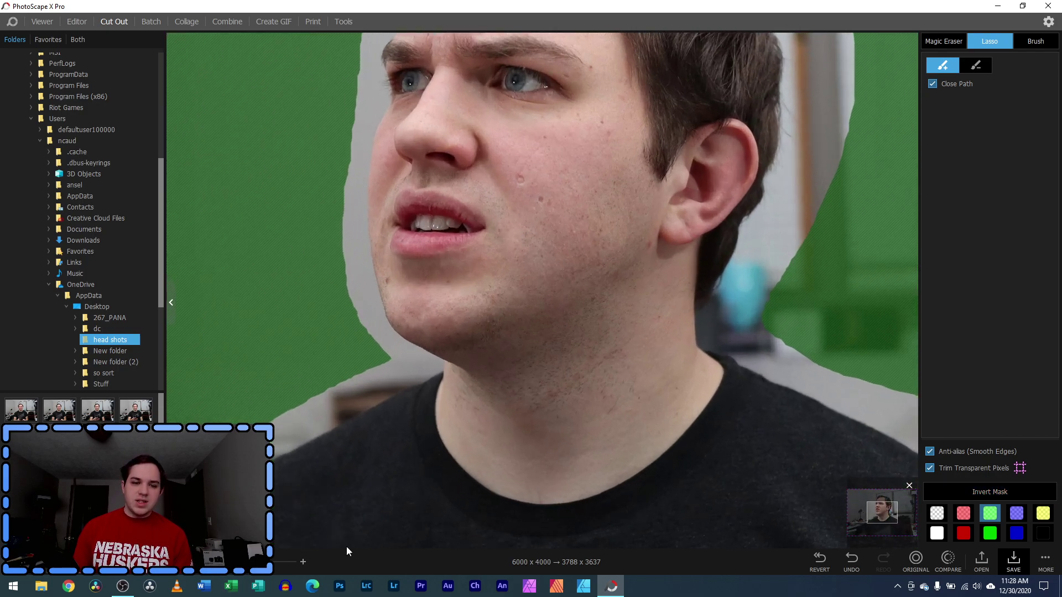
pyautogui.moveTo(888, 515)
pyautogui.mouseDown()
pyautogui.moveTo(884, 507)
pyautogui.moveTo(887, 532)
pyautogui.moveTo(907, 530)
pyautogui.moveTo(884, 504)
pyautogui.moveTo(877, 532)
pyautogui.mouseUp()
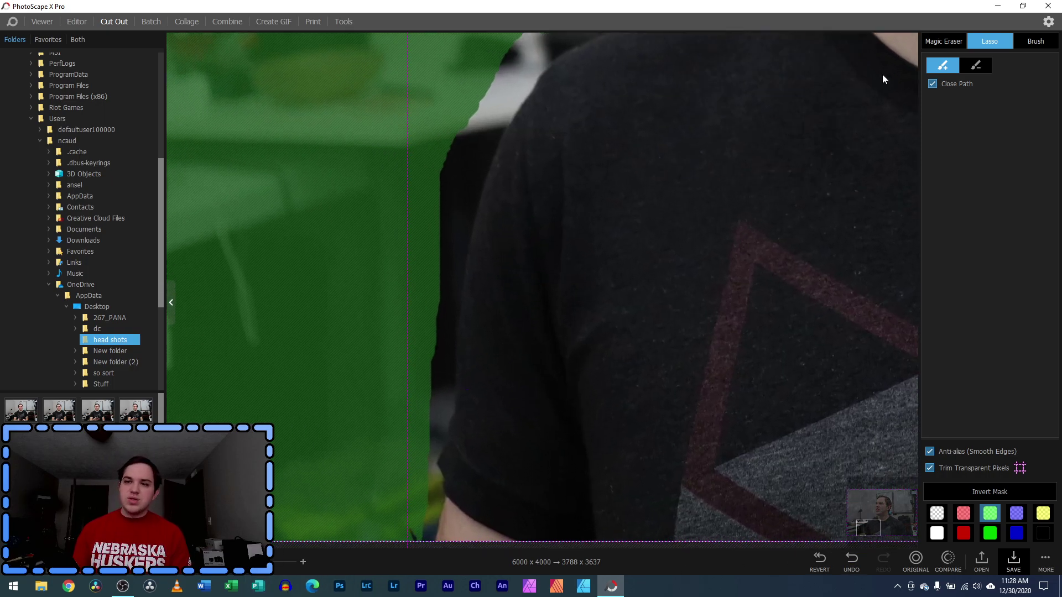
pyautogui.click(940, 38)
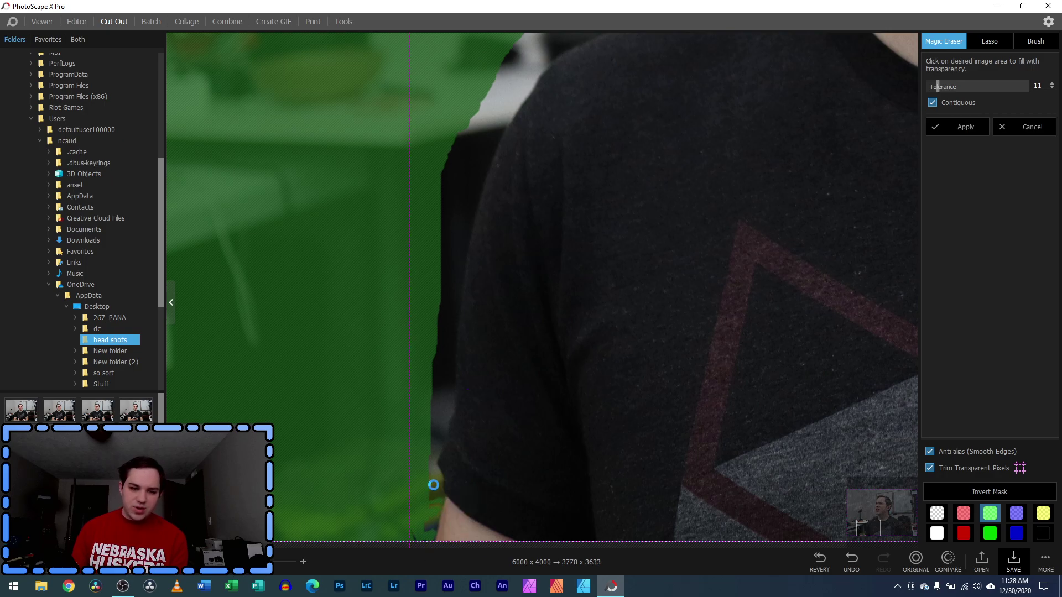
pyautogui.click(438, 429)
pyautogui.click(442, 385)
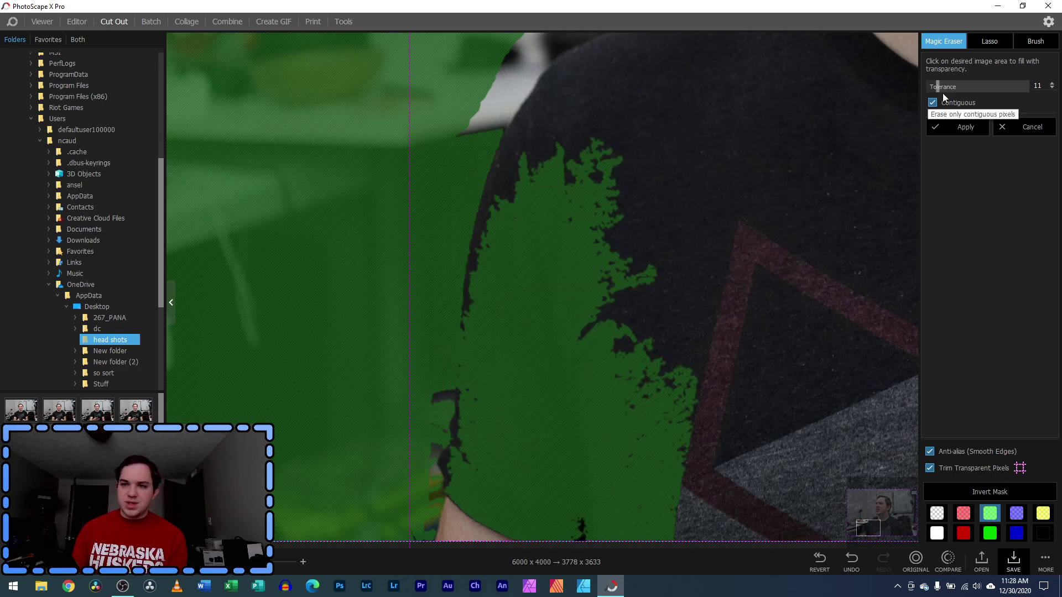
pyautogui.moveTo(929, 86); pyautogui.dragTo(931, 85)
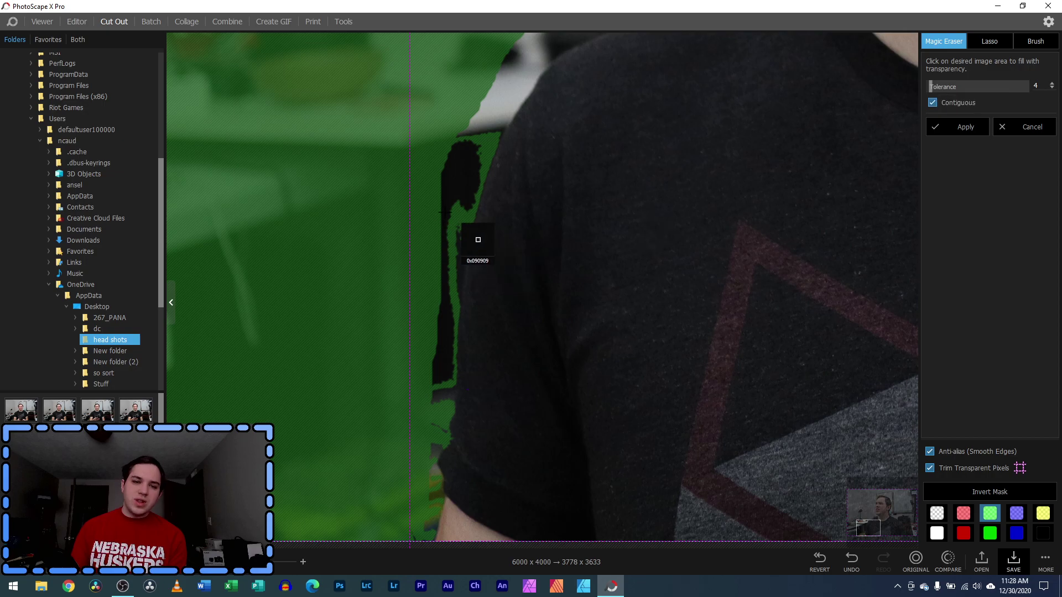
pyautogui.click(464, 169)
# Raise the Magic Eraser tolerance to 9 and mask the leftover desk and wall areas above the same shoulder
pyautogui.moveTo(869, 528); pyautogui.dragTo(870, 520)
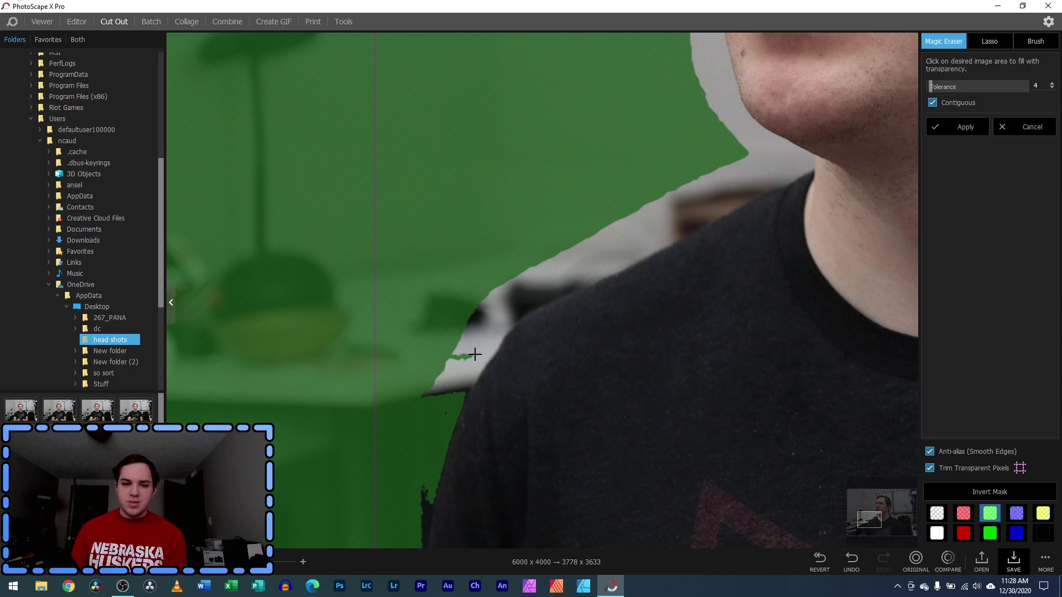
pyautogui.click(932, 86)
pyautogui.click(934, 85)
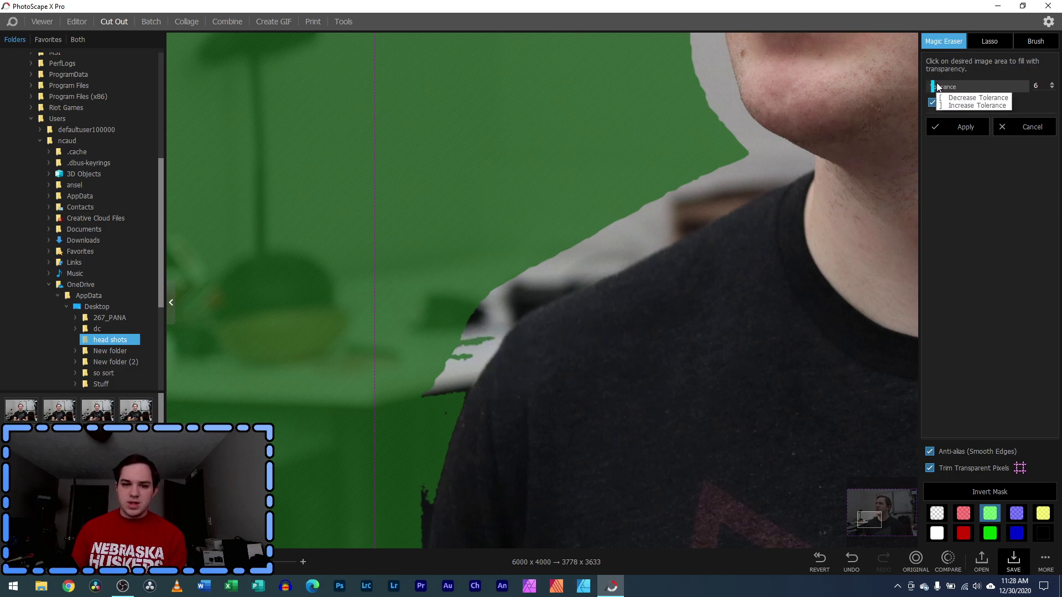
pyautogui.click(471, 369)
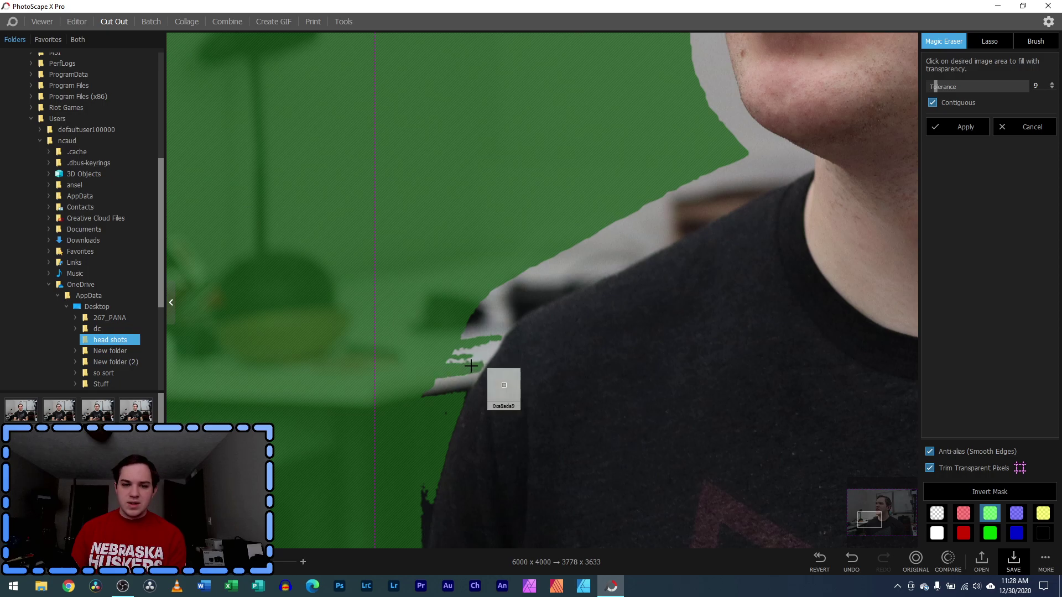
pyautogui.click(501, 321)
pyautogui.click(516, 302)
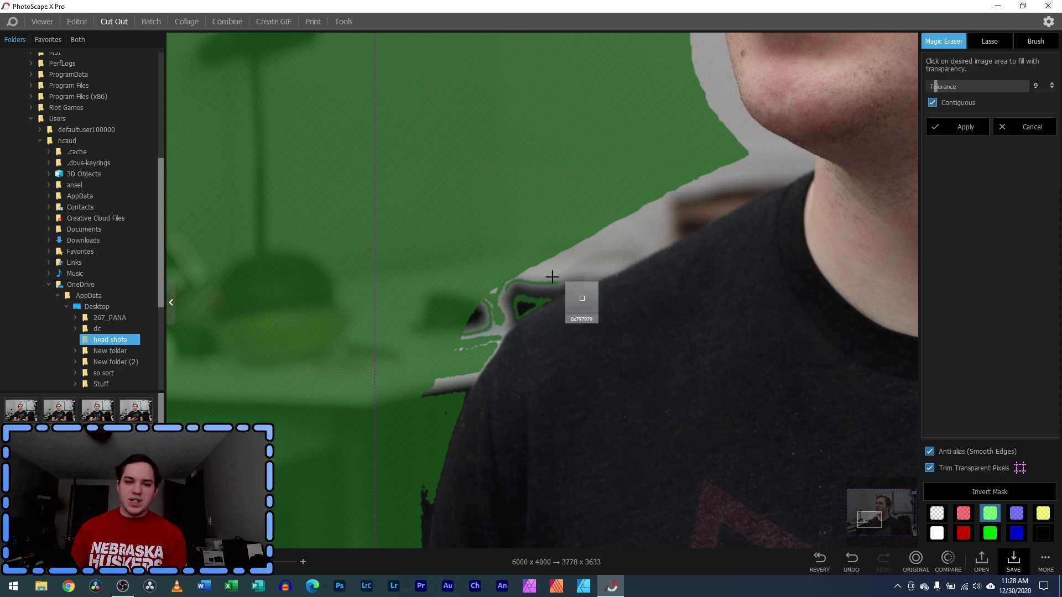
pyautogui.click(576, 257)
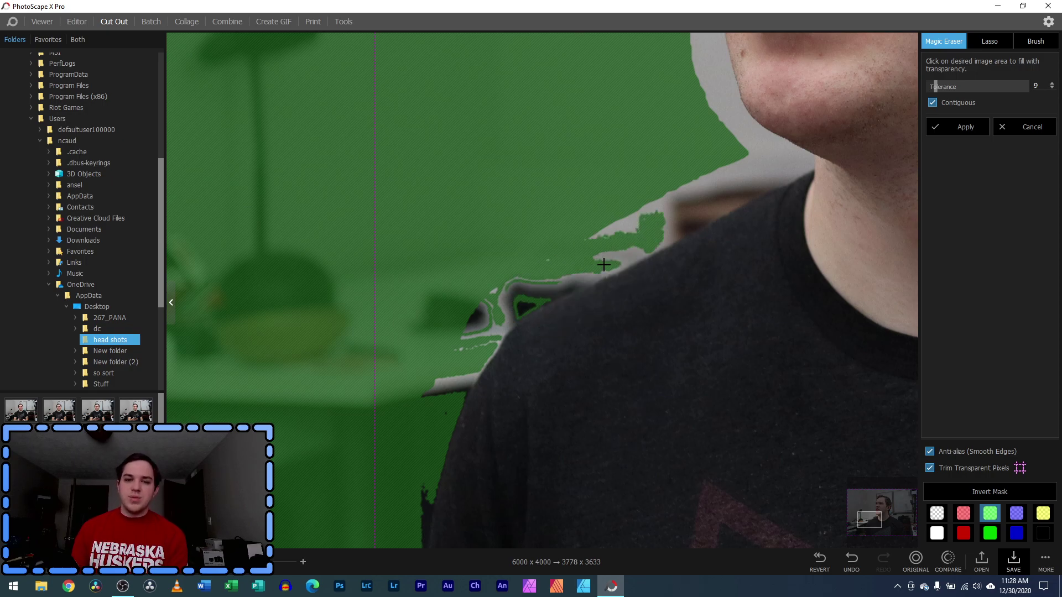
pyautogui.click(621, 253)
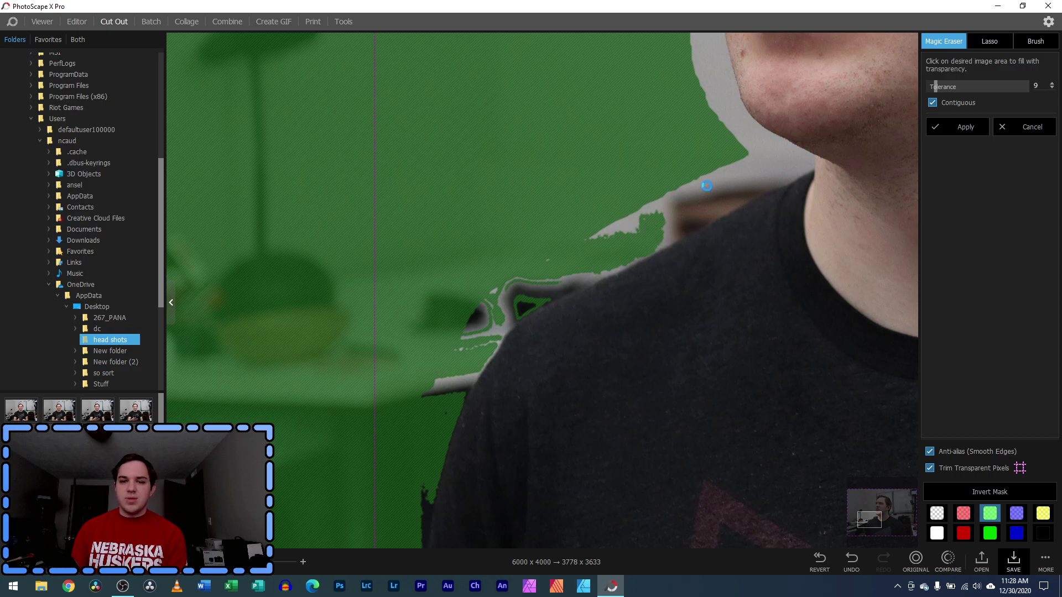
# Mask the leftover wall under the chin and along the front of the lower face with the Magic Eraser
pyautogui.moveTo(870, 520); pyautogui.dragTo(878, 512)
pyautogui.click(504, 400)
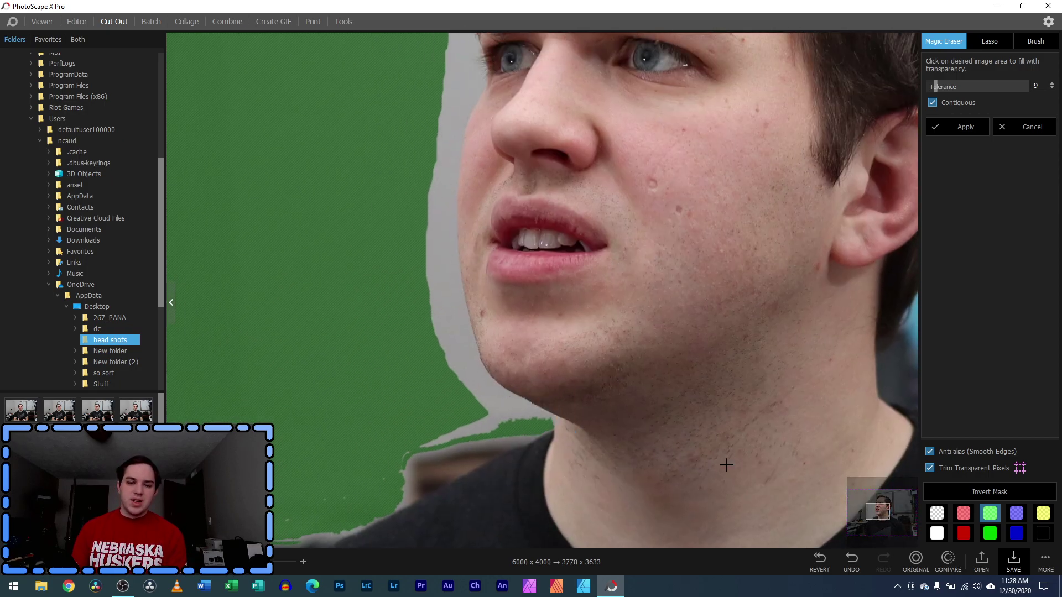
pyautogui.click(443, 182)
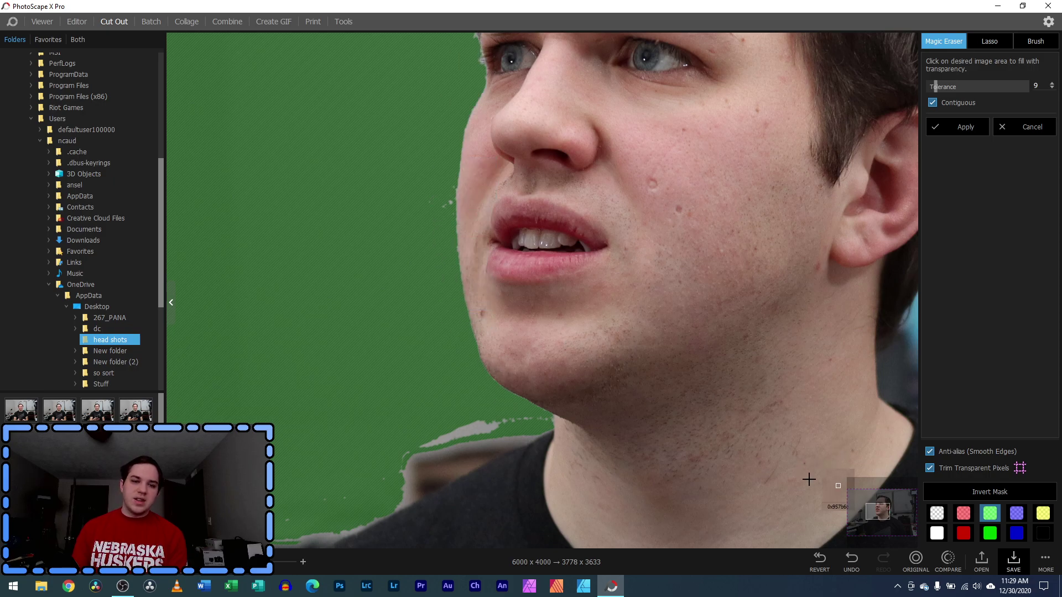
# Mask the leftover wall and window areas in front of the forehead and above the hair with the Magic Eraser
pyautogui.moveTo(880, 510); pyautogui.dragTo(880, 500)
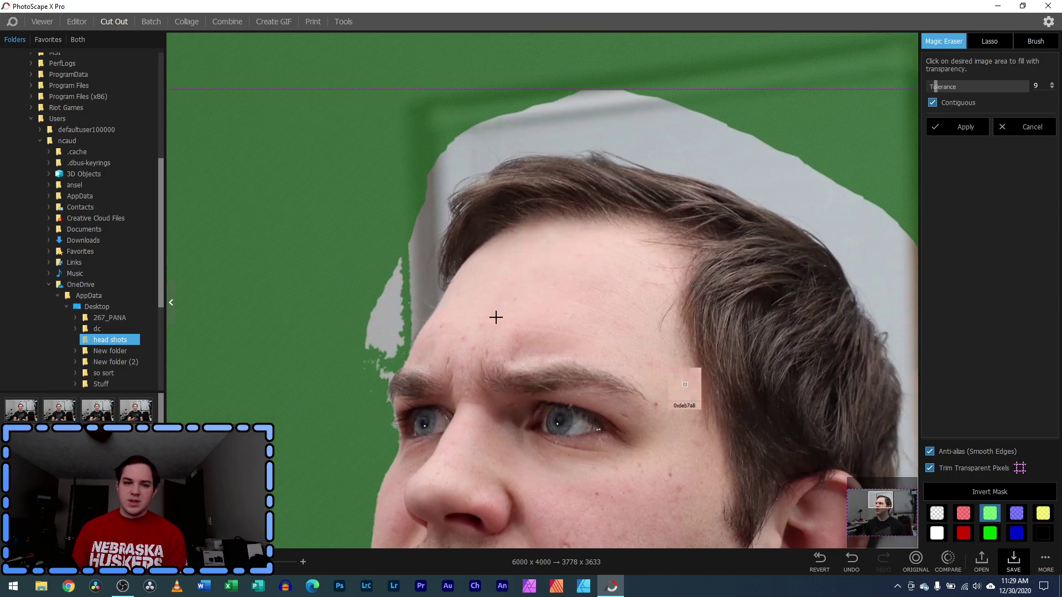
pyautogui.click(385, 308)
pyautogui.click(411, 260)
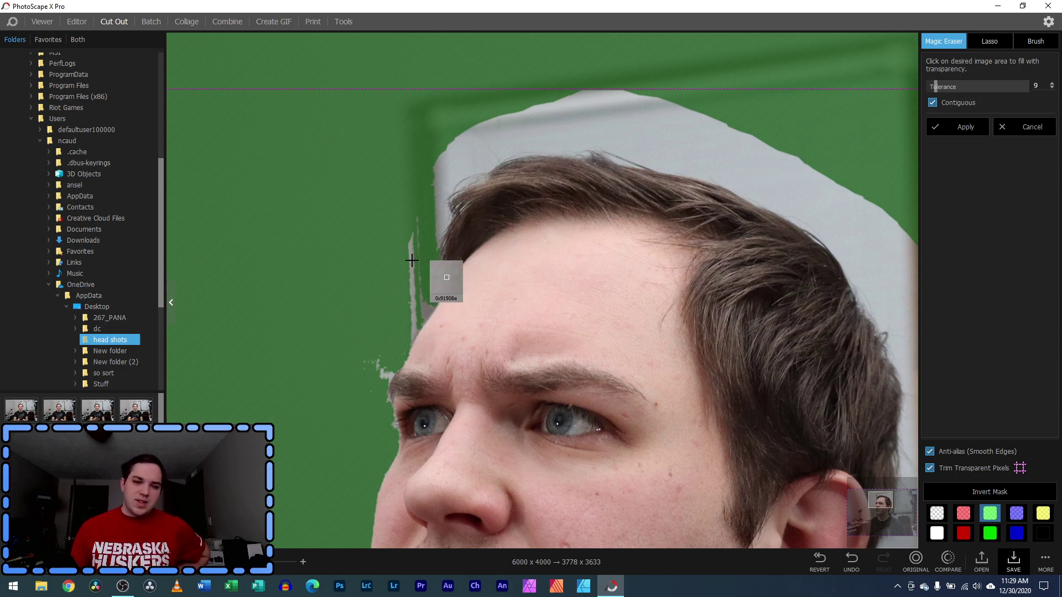
pyautogui.click(486, 162)
pyautogui.click(574, 105)
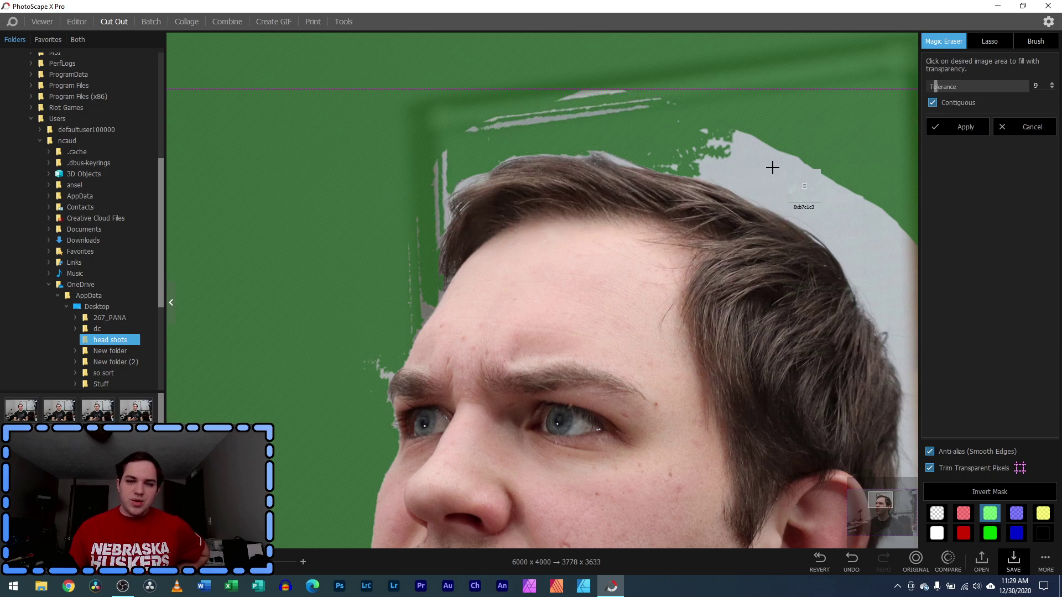
# Mask narrow strips of the window blind and frame behind the back of the head with the Magic Eraser
pyautogui.moveTo(874, 501); pyautogui.dragTo(884, 505)
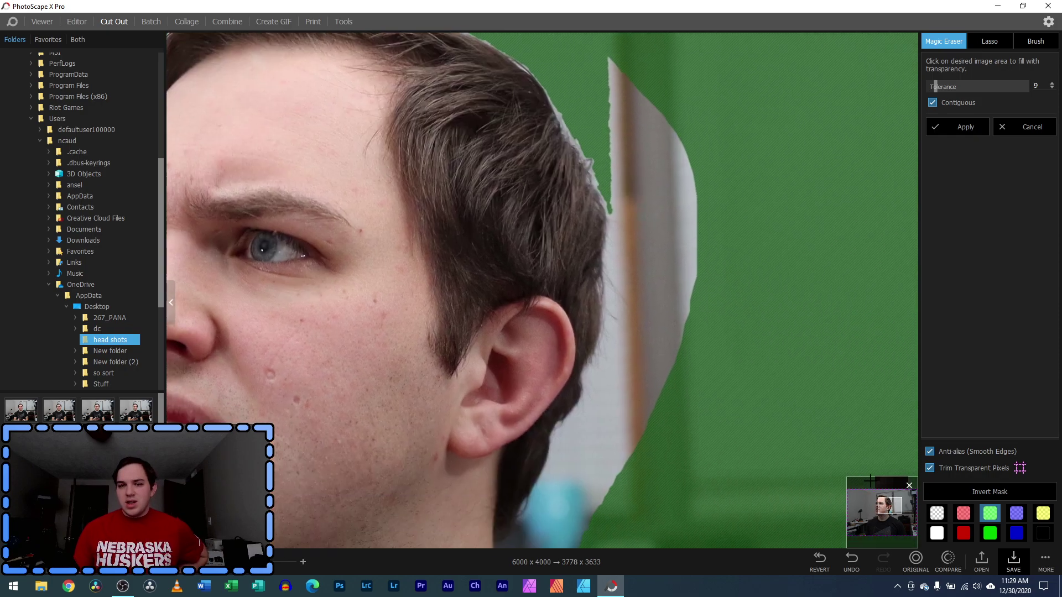
pyautogui.click(613, 124)
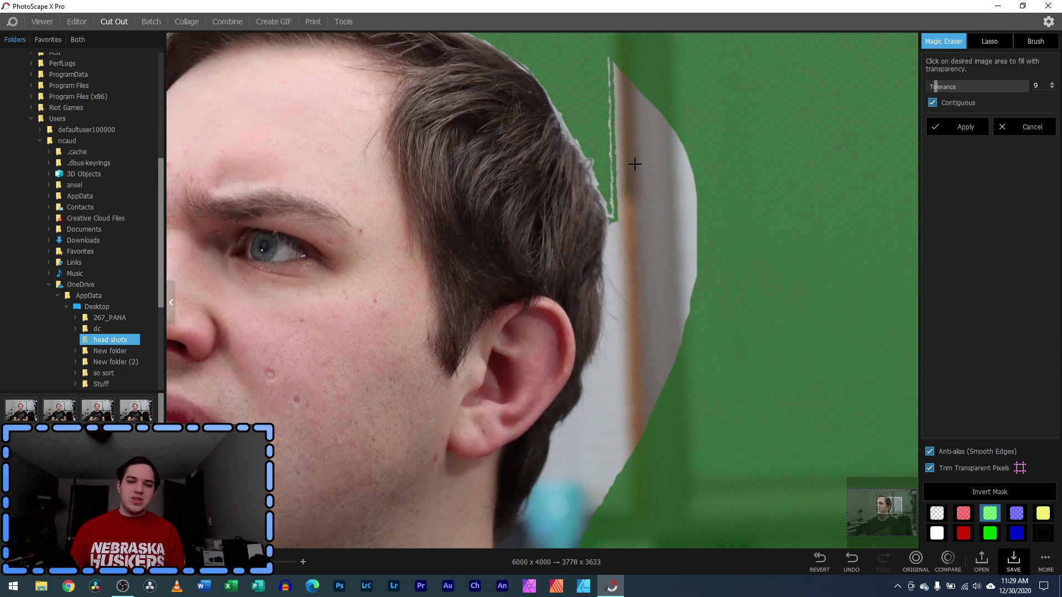
pyautogui.click(636, 182)
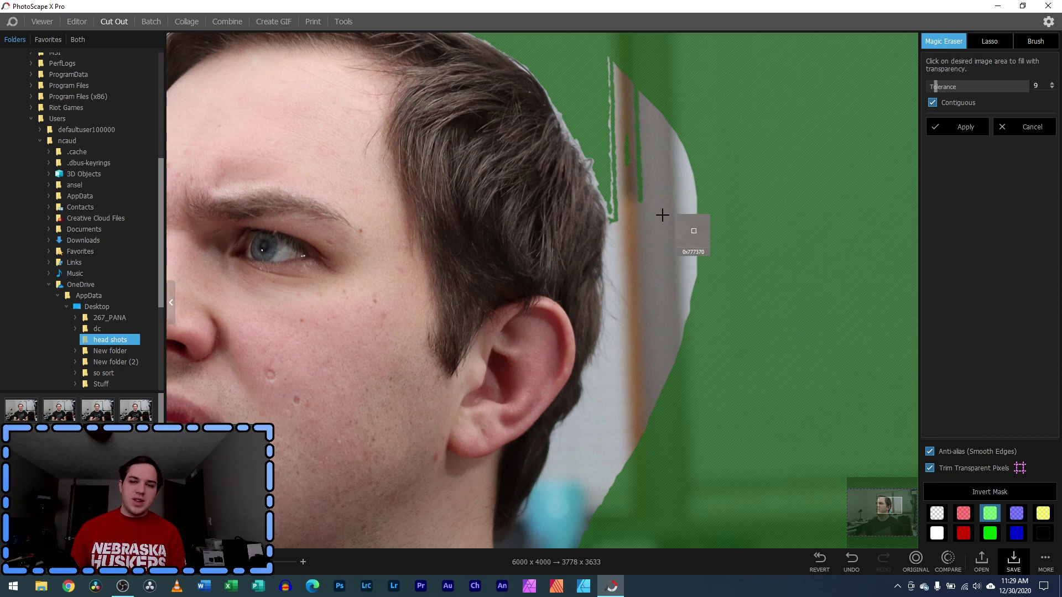
# Paint mask over the upper part of the leftover window frame behind the head using the adding Brush at size 30
pyautogui.click(1033, 43)
pyautogui.moveTo(597, 65); pyautogui.dragTo(647, 120)
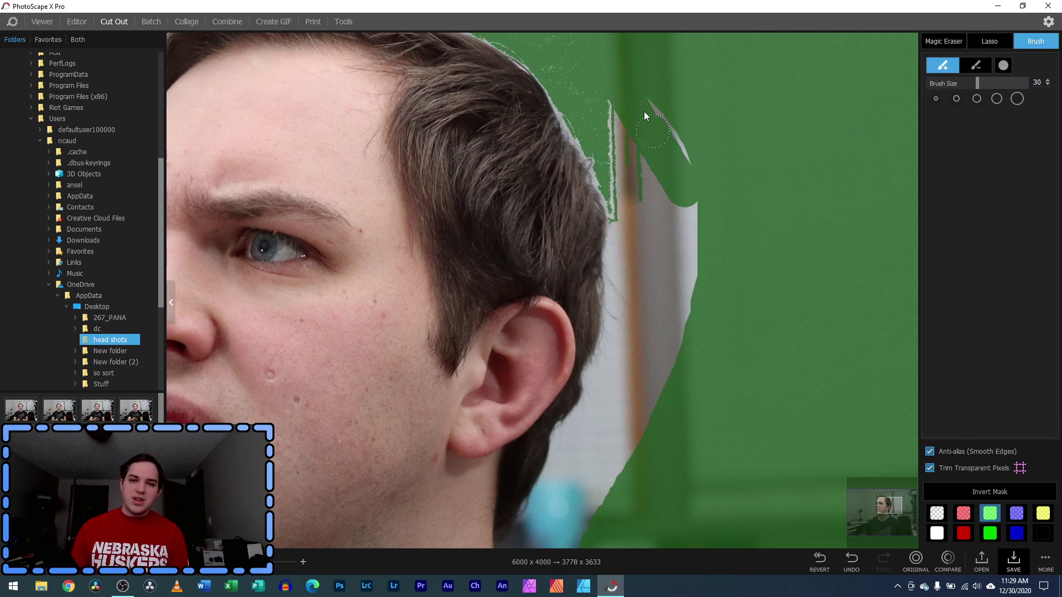
pyautogui.moveTo(635, 159)
pyautogui.mouseDown()
pyautogui.moveTo(661, 205)
pyautogui.moveTo(677, 180)
pyautogui.mouseUp()
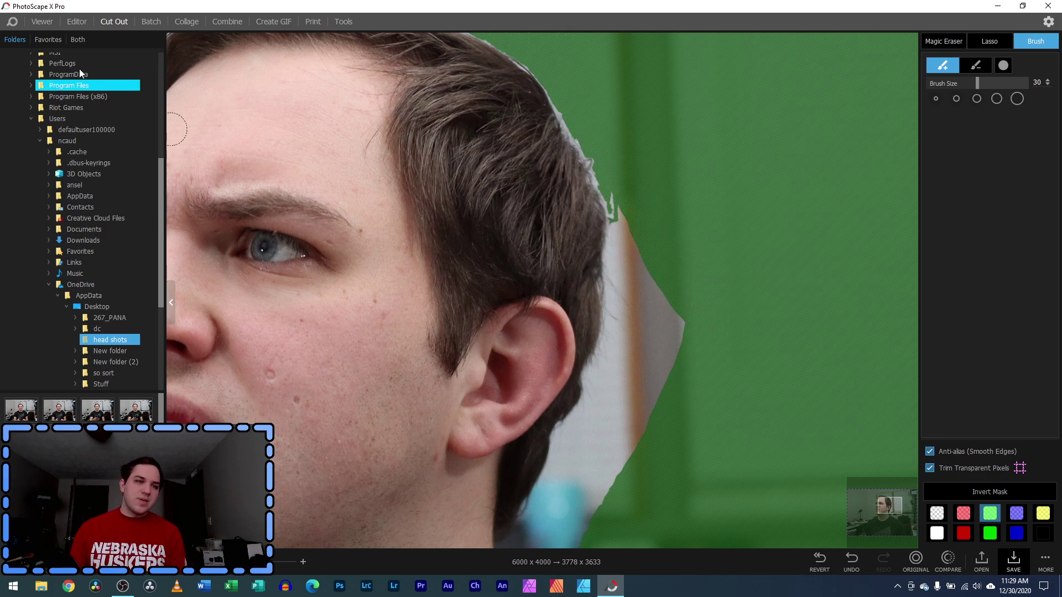
# In the Editor, compare the cut-out against the blue part of the thumbnail background and place it over the light part
pyautogui.click(81, 22)
pyautogui.moveTo(457, 306)
pyautogui.mouseDown()
pyautogui.moveTo(403, 318)
pyautogui.moveTo(456, 323)
pyautogui.mouseUp()
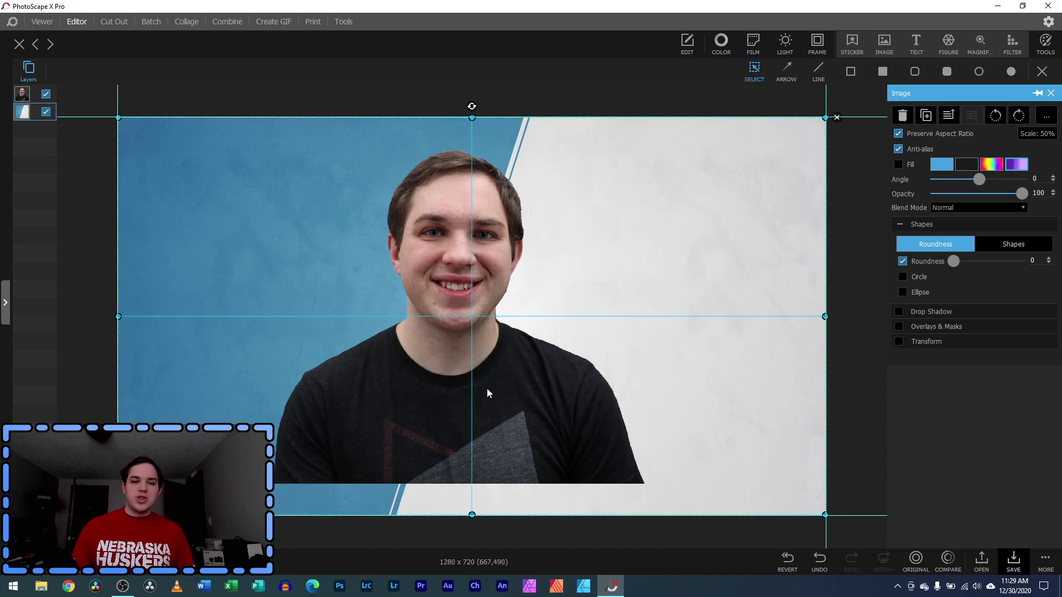
pyautogui.click(505, 426)
pyautogui.moveTo(505, 426); pyautogui.dragTo(306, 454)
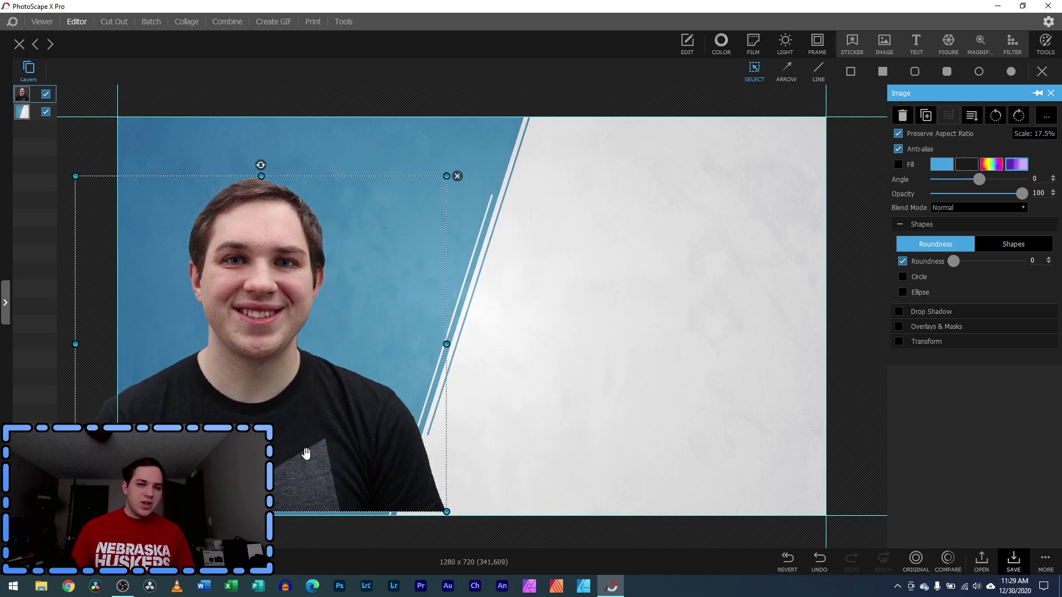
pyautogui.moveTo(255, 317); pyautogui.dragTo(624, 322)
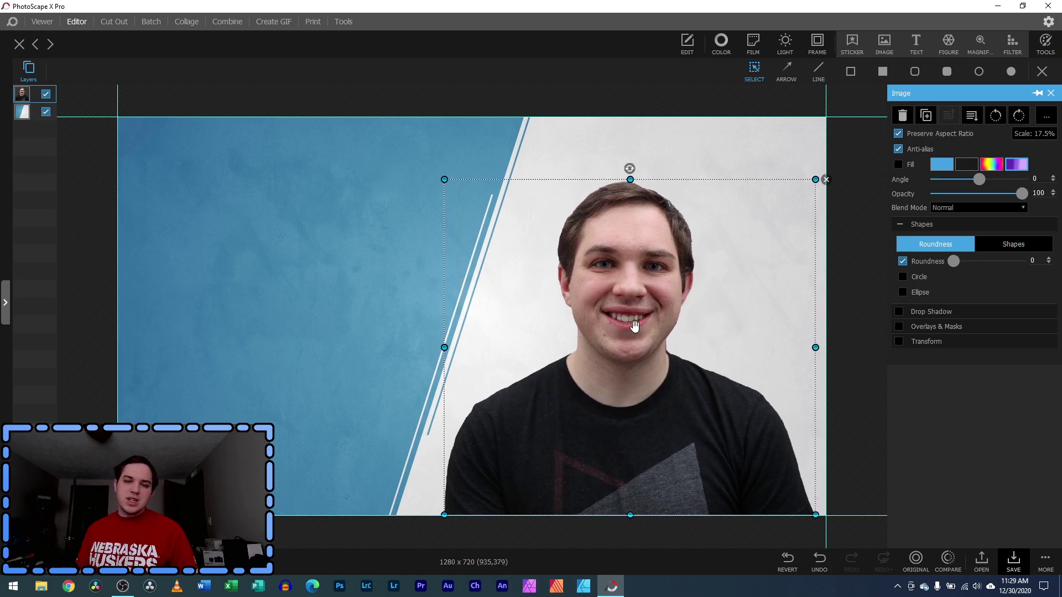
pyautogui.moveTo(634, 325); pyautogui.dragTo(303, 363)
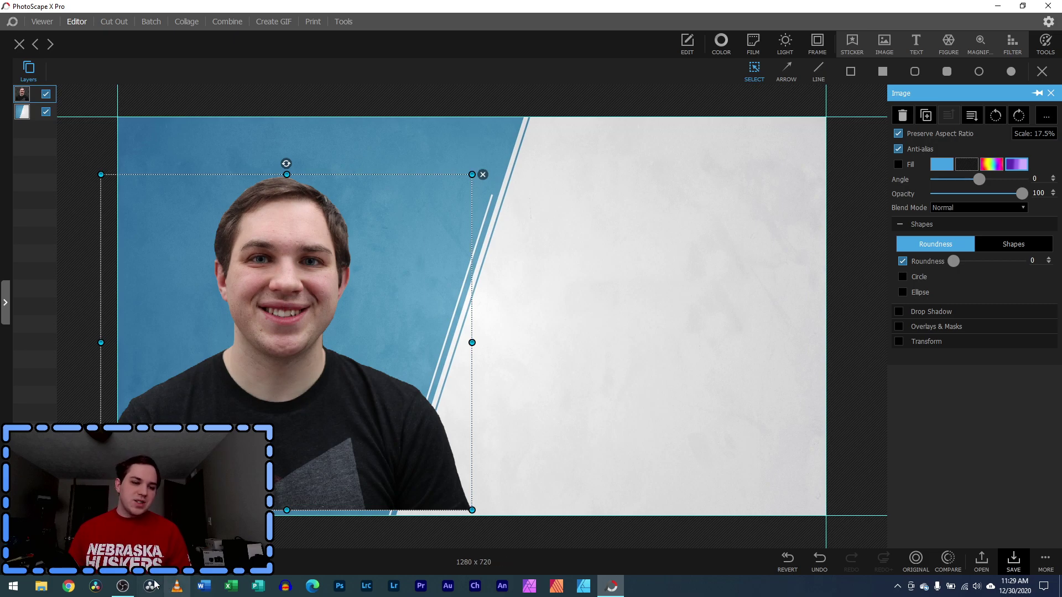
pyautogui.scroll(6, 356, 385)
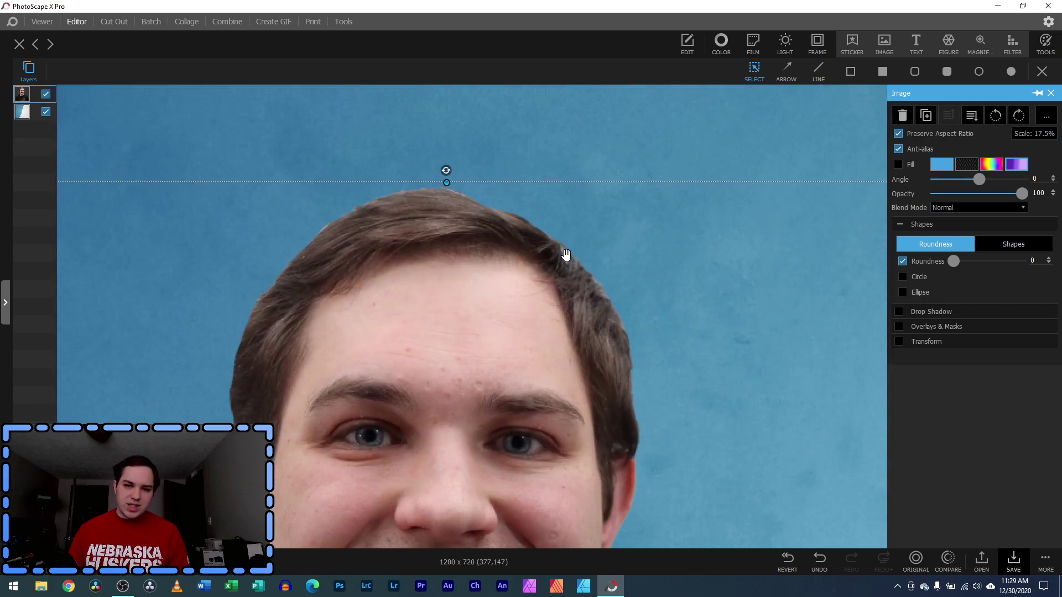
pyautogui.scroll(-6, 180, 458)
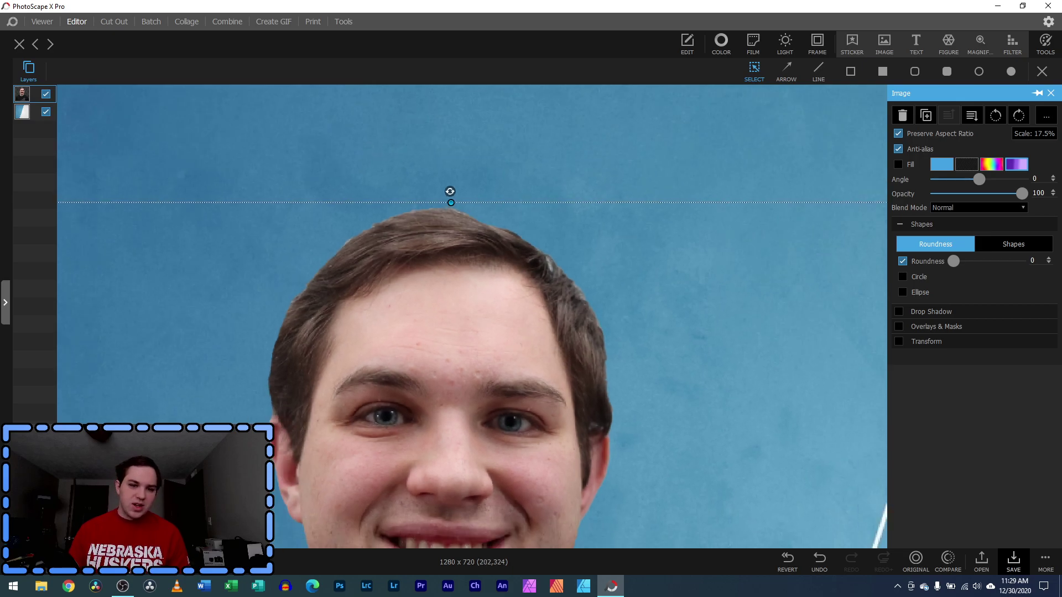
pyautogui.moveTo(253, 336); pyautogui.dragTo(602, 343)
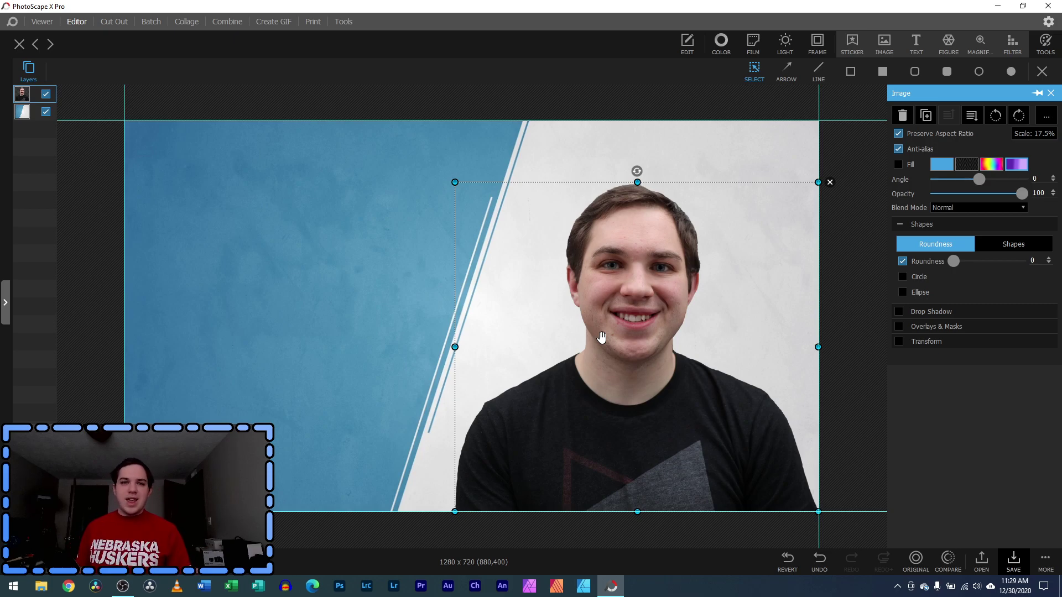
# Return to Cut Out and paint mask over the leftover window frame from the back of the head to the neck with Brush size 60
pyautogui.click(115, 22)
pyautogui.moveTo(632, 213); pyautogui.dragTo(618, 188)
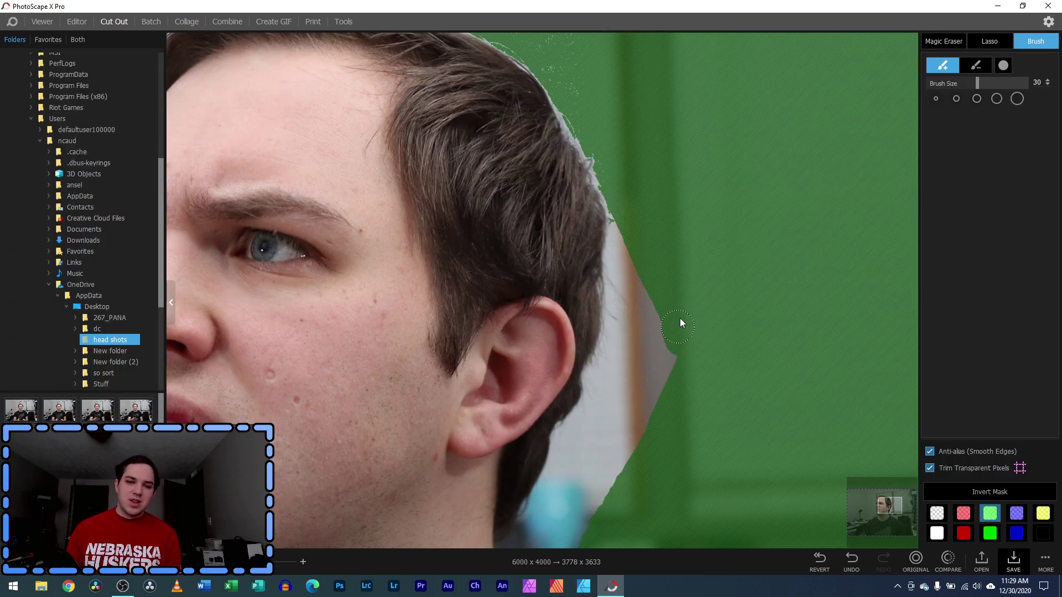
pyautogui.click(1016, 98)
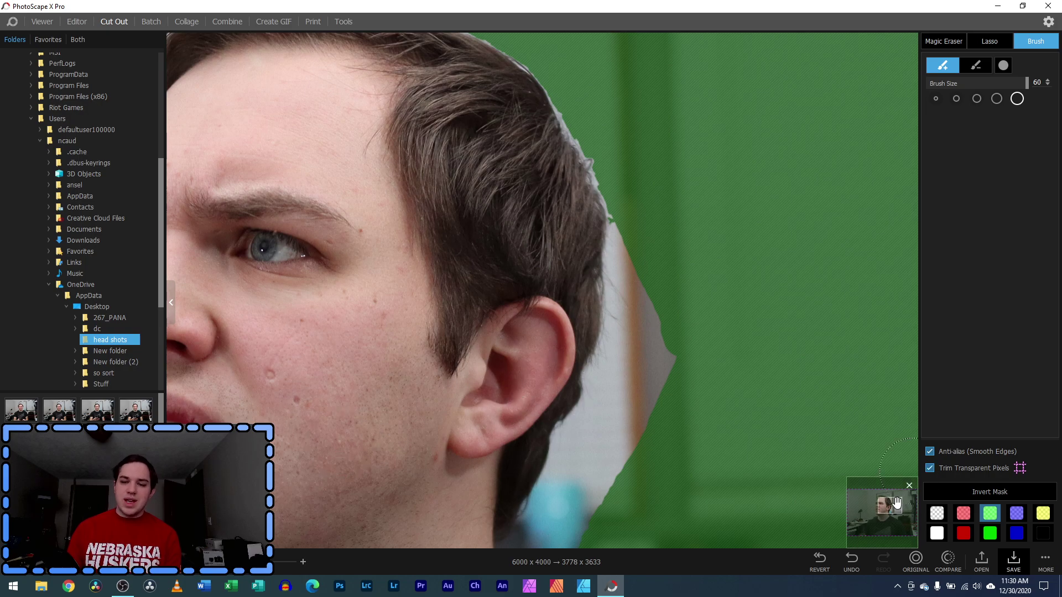
pyautogui.moveTo(889, 505); pyautogui.dragTo(888, 509)
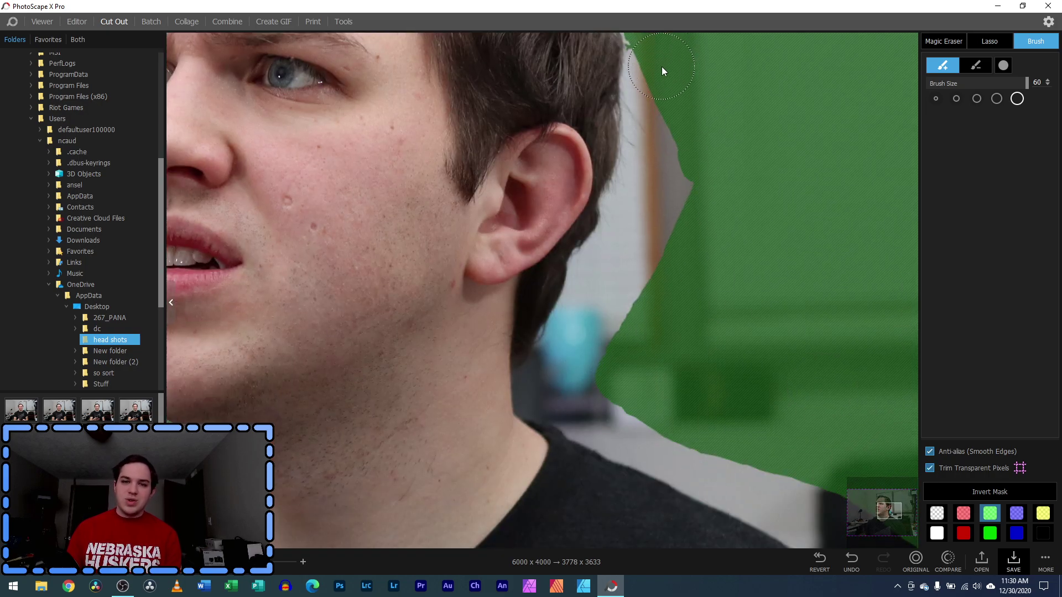
pyautogui.moveTo(662, 71); pyautogui.dragTo(663, 96)
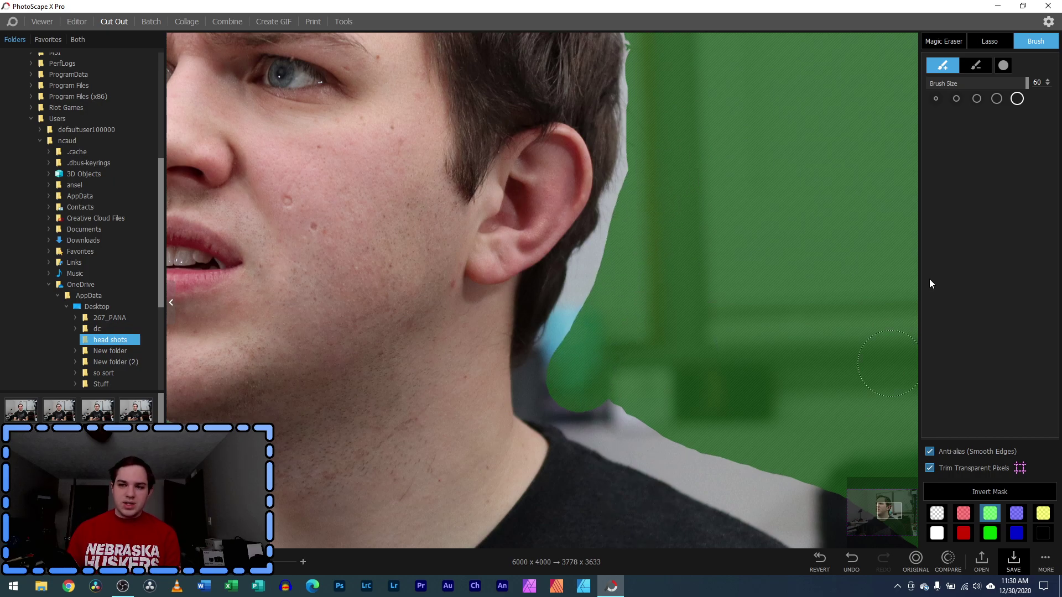
# Mask the leftover wall behind the ear and the dark patch beside the neck with the Magic Eraser
pyautogui.click(944, 41)
pyautogui.click(596, 264)
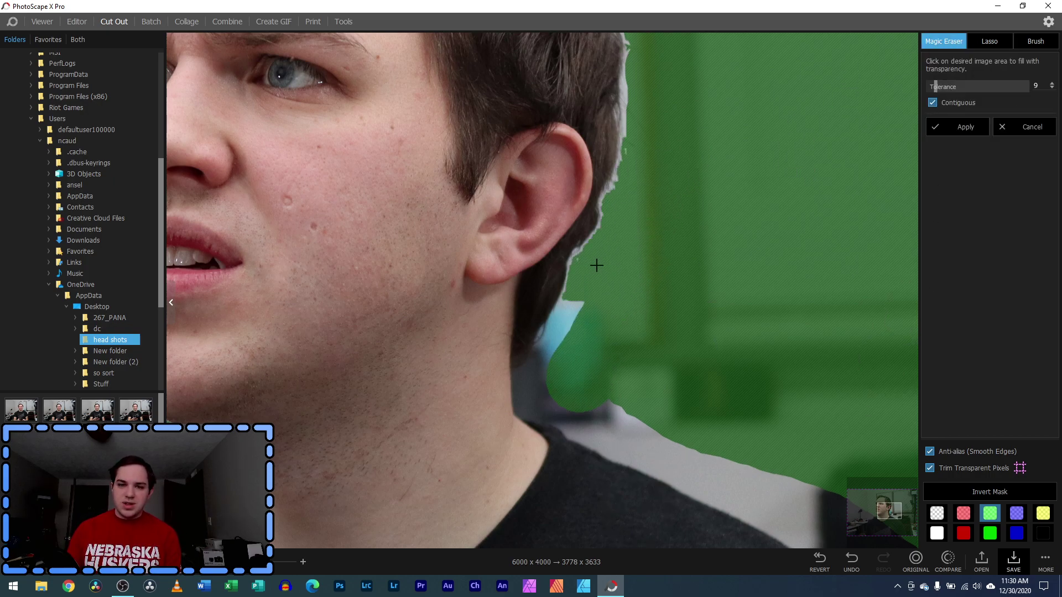
pyautogui.click(532, 390)
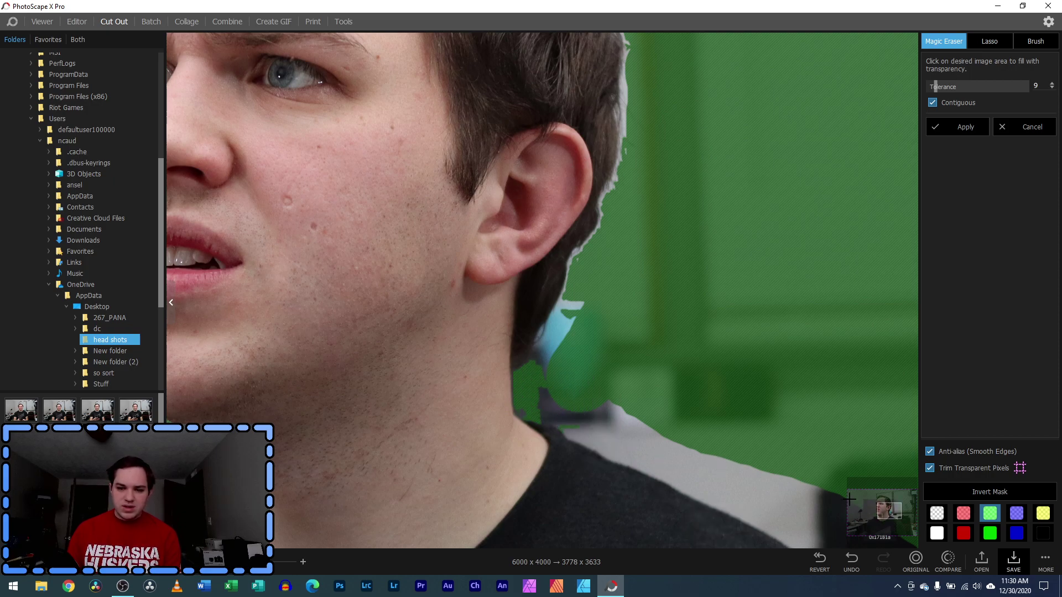
# Mask the leftover wall and the dark background above the rear shoulder with the Magic Eraser
pyautogui.scroll(-3, 719, 470)
pyautogui.hscroll(3, 735, 433)
pyautogui.click(513, 304)
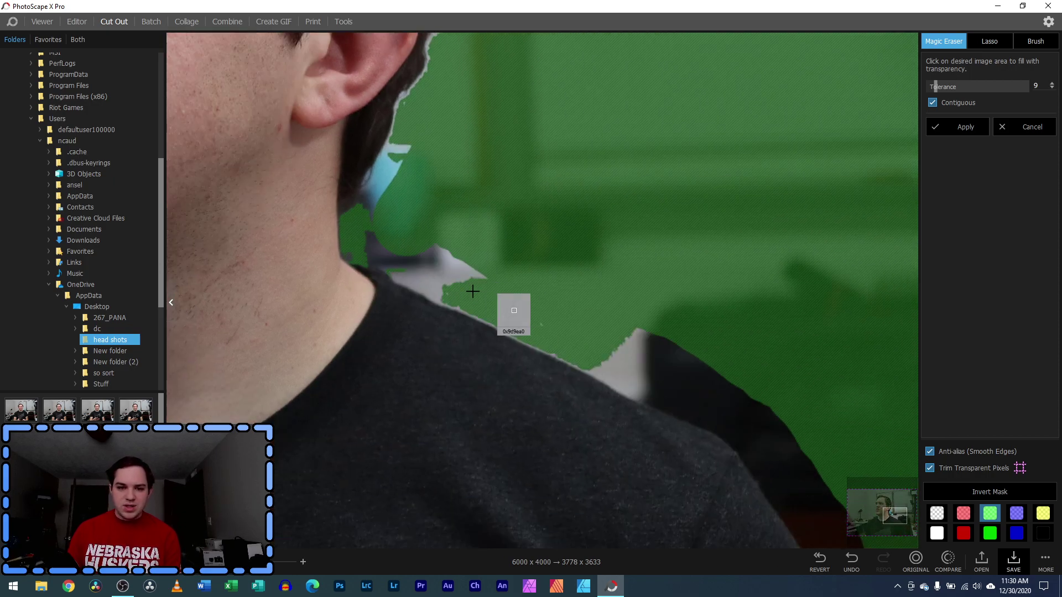
pyautogui.click(427, 283)
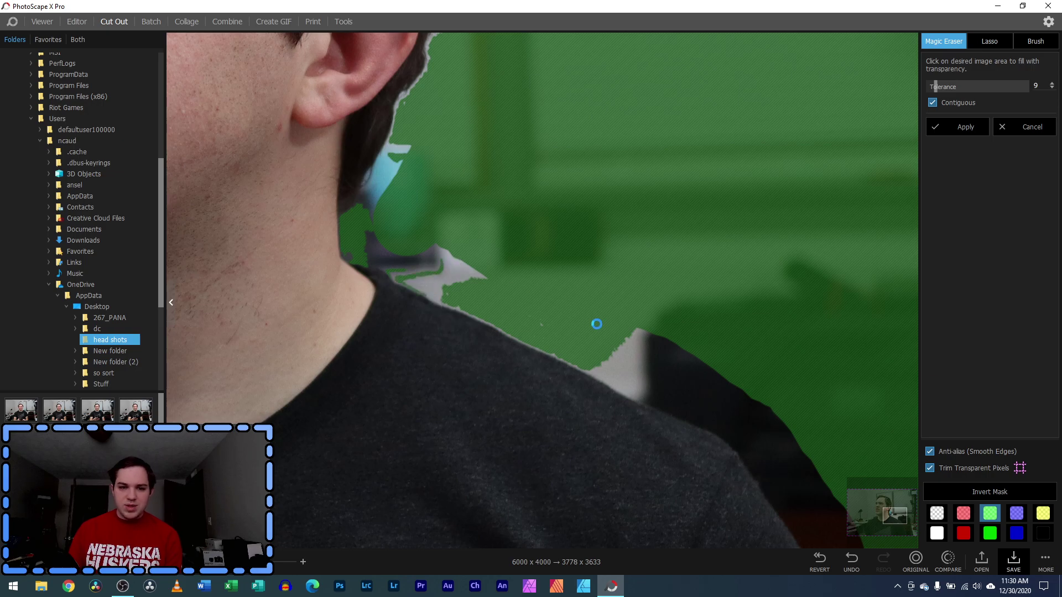
pyautogui.click(625, 377)
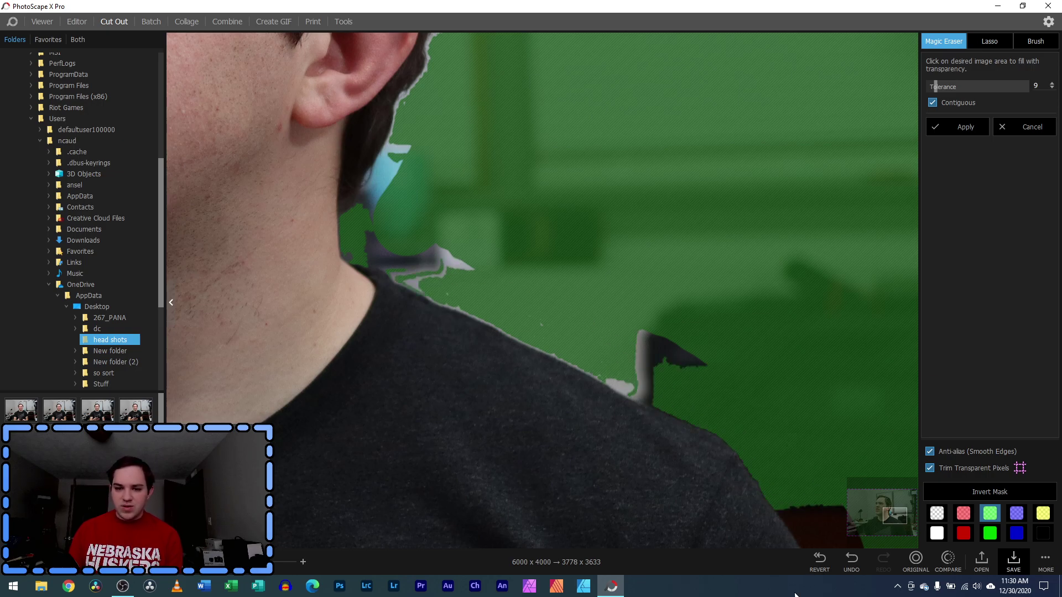
# Mask the leftover red and black background areas beside the sleeve with the Magic Eraser
pyautogui.scroll(-3, 821, 465)
pyautogui.hscroll(3, 821, 465)
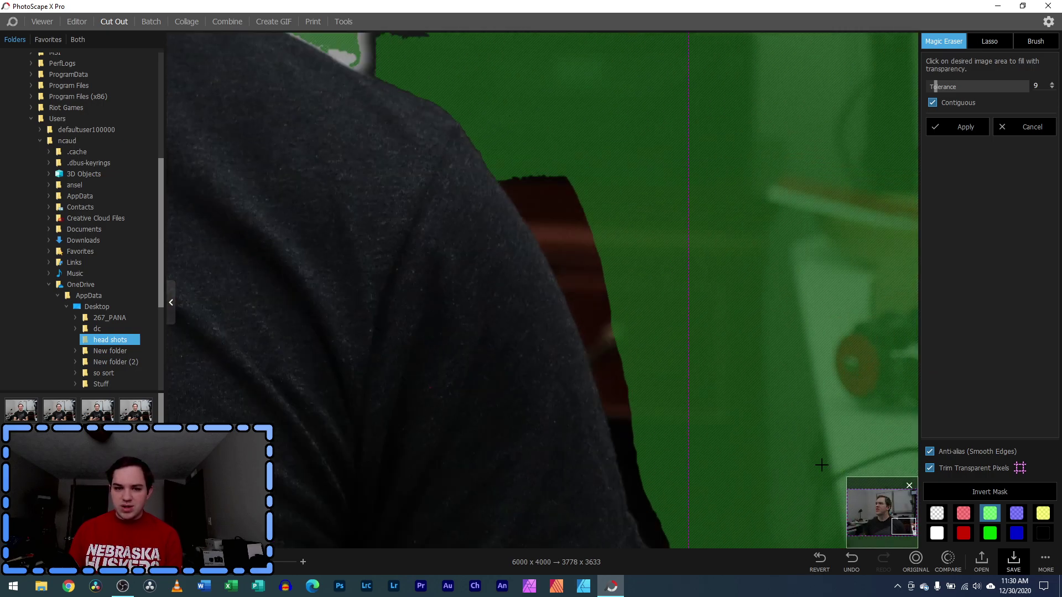
pyautogui.click(570, 229)
pyautogui.click(576, 257)
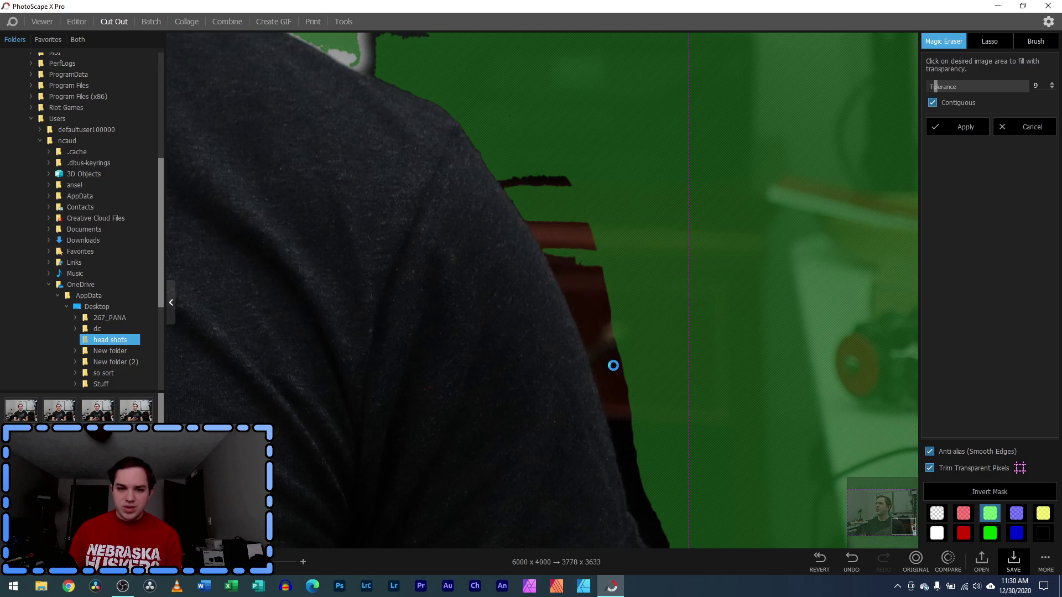
pyautogui.click(600, 327)
pyautogui.click(613, 382)
pyautogui.click(667, 487)
pyautogui.click(623, 413)
pyautogui.click(589, 286)
pyautogui.click(527, 181)
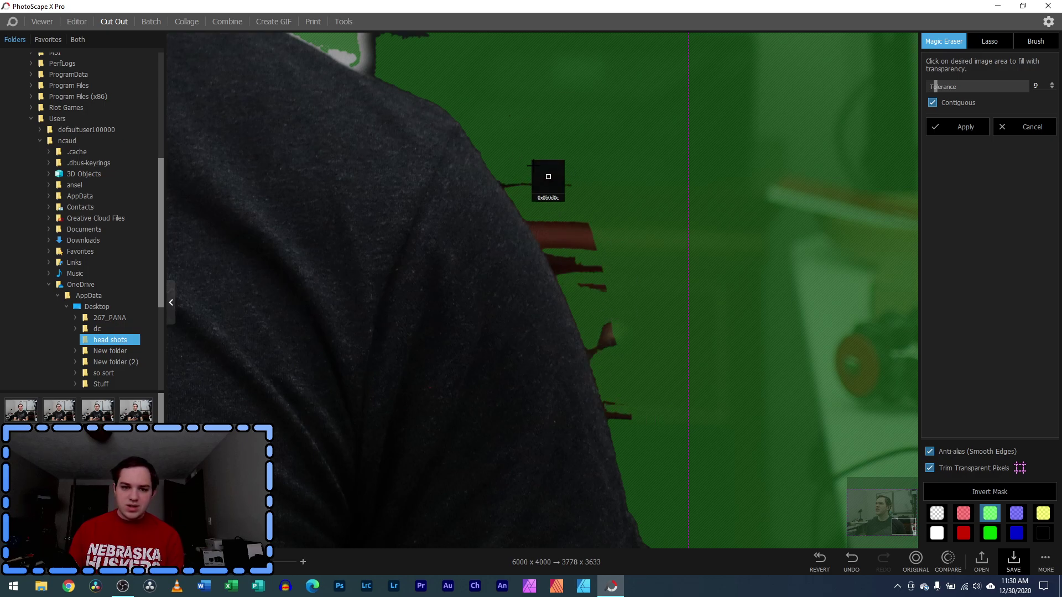
pyautogui.click(601, 248)
# Paint mask over the background remnants beside the lower sleeve and at the photo's bottom edge using the adding Brush at size 60
pyautogui.moveTo(903, 526); pyautogui.dragTo(894, 518)
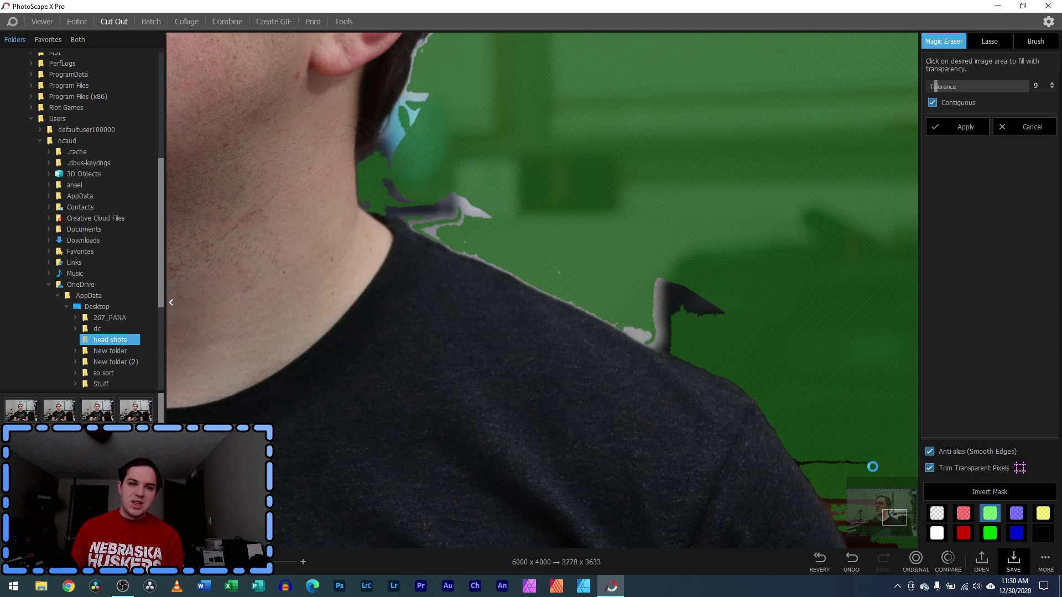
pyautogui.moveTo(895, 517)
pyautogui.mouseDown()
pyautogui.moveTo(889, 510)
pyautogui.moveTo(916, 534)
pyautogui.mouseUp()
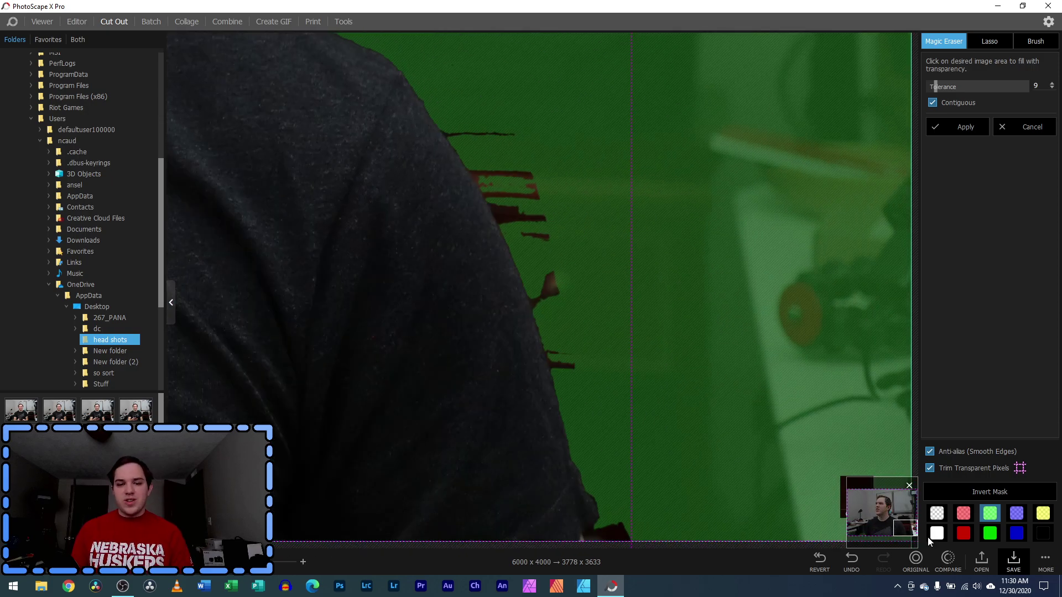
pyautogui.click(1030, 40)
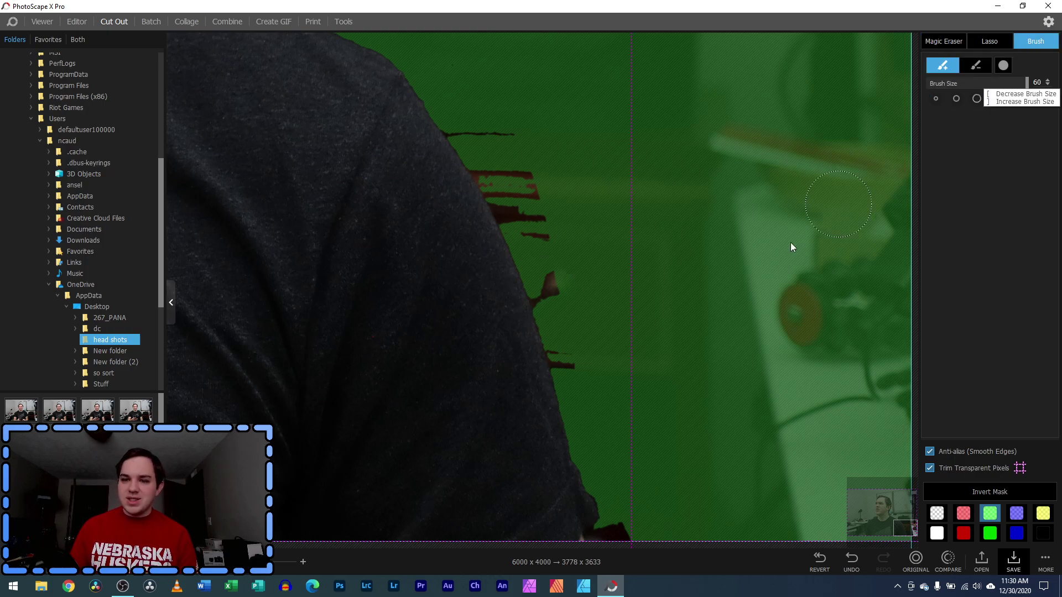
pyautogui.click(618, 548)
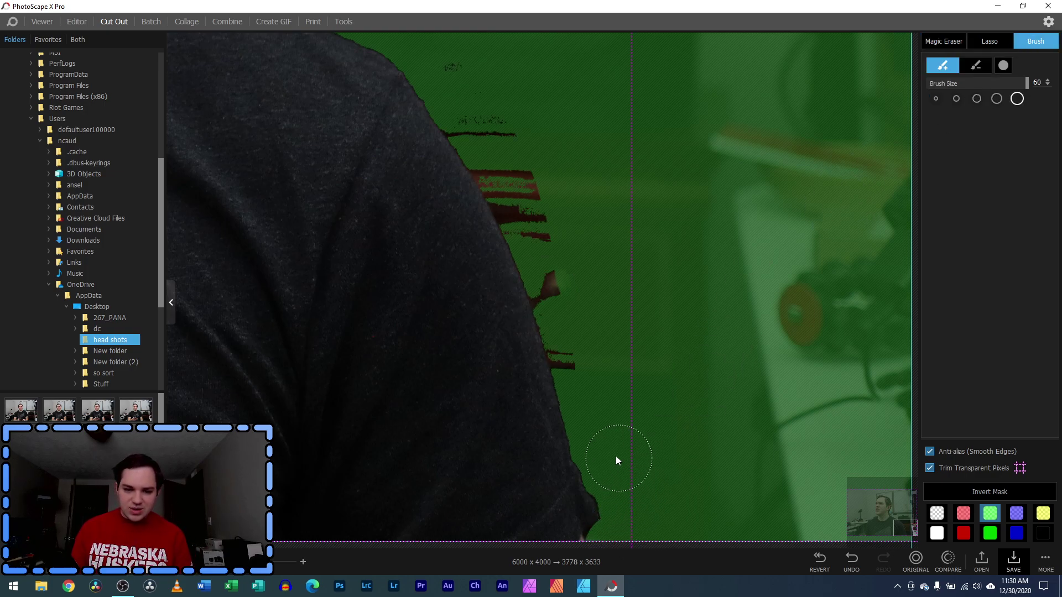
pyautogui.click(583, 377)
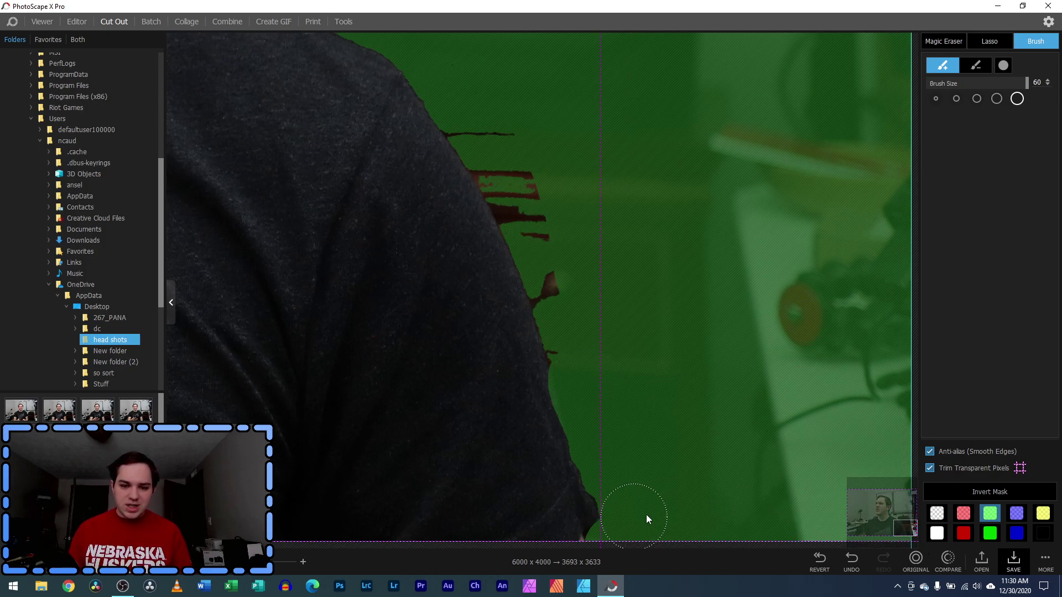
# Restore the lower sleeve edge with the subtracting Brush and mask the remaining background strips along the arm with the adding Brush
pyautogui.click(975, 67)
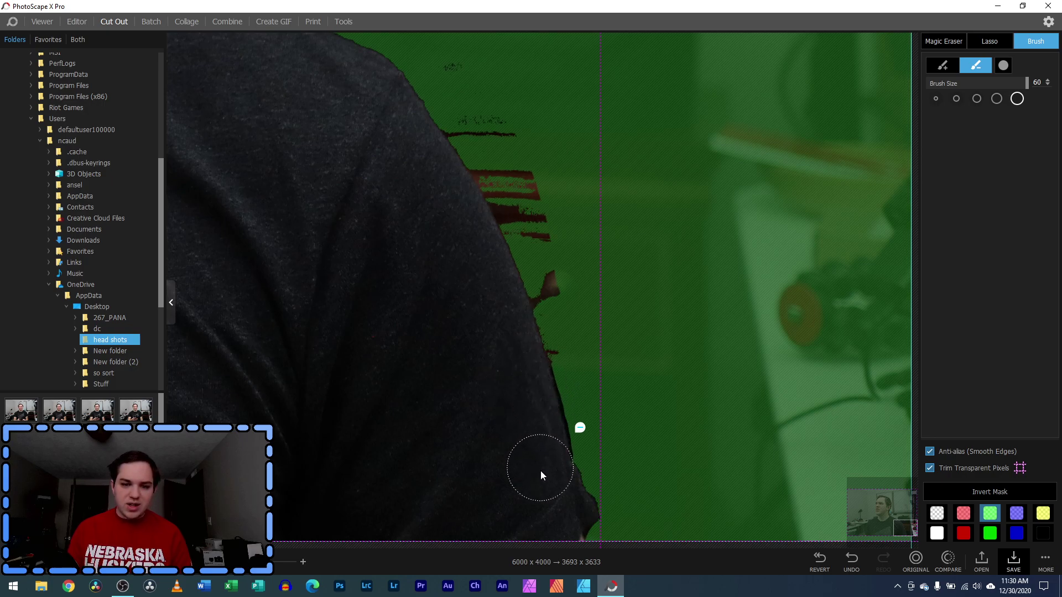
pyautogui.click(948, 68)
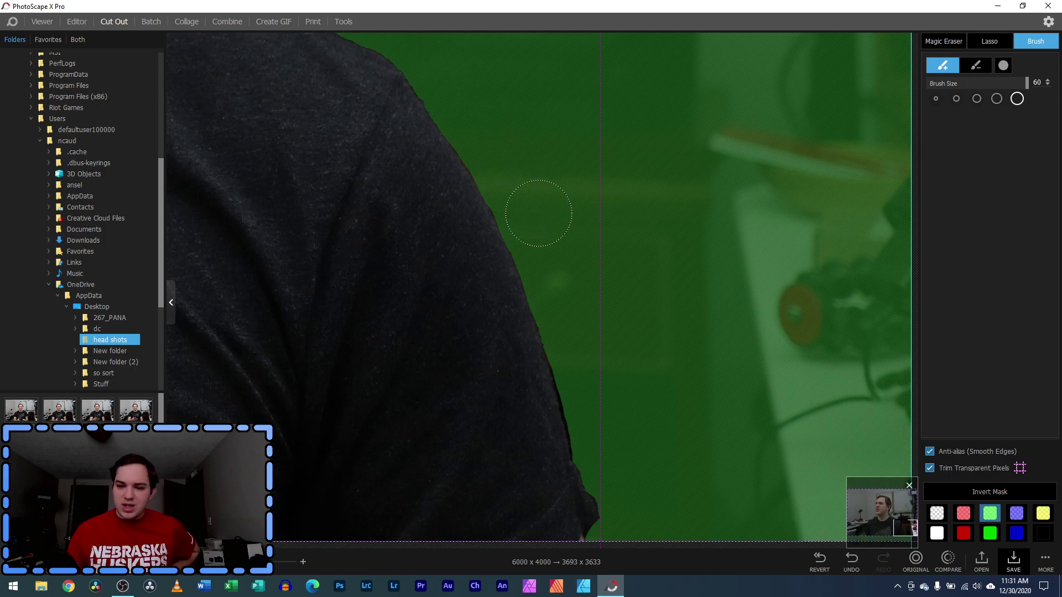
# Paint mask over the remnants along the shoulder line, collar and nape of the neck with the adding Brush at size 60
pyautogui.scroll(5, 538, 213)
pyautogui.moveTo(614, 255); pyautogui.dragTo(517, 211)
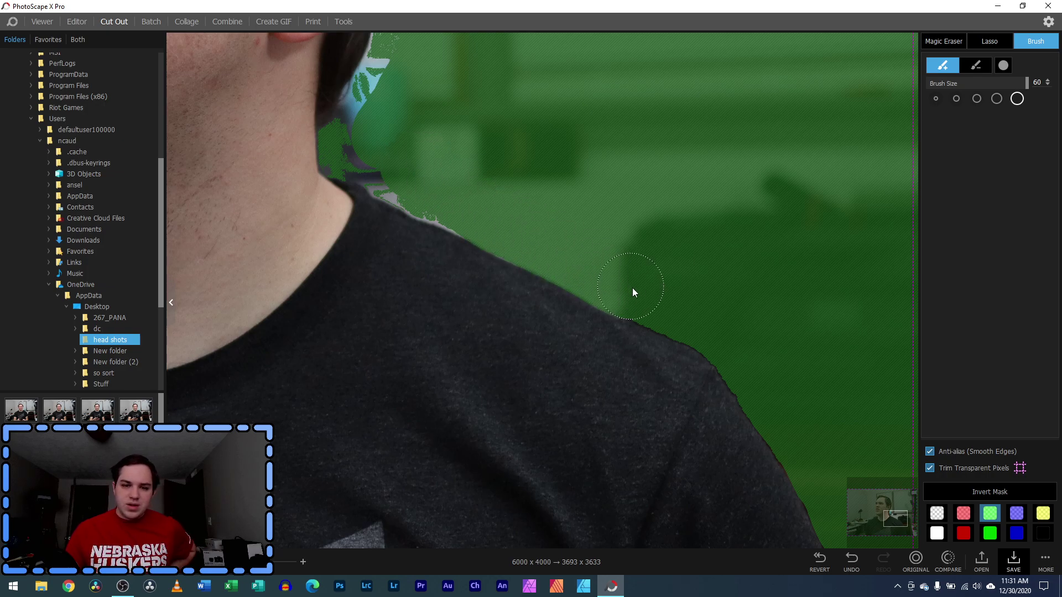
pyautogui.click(891, 514)
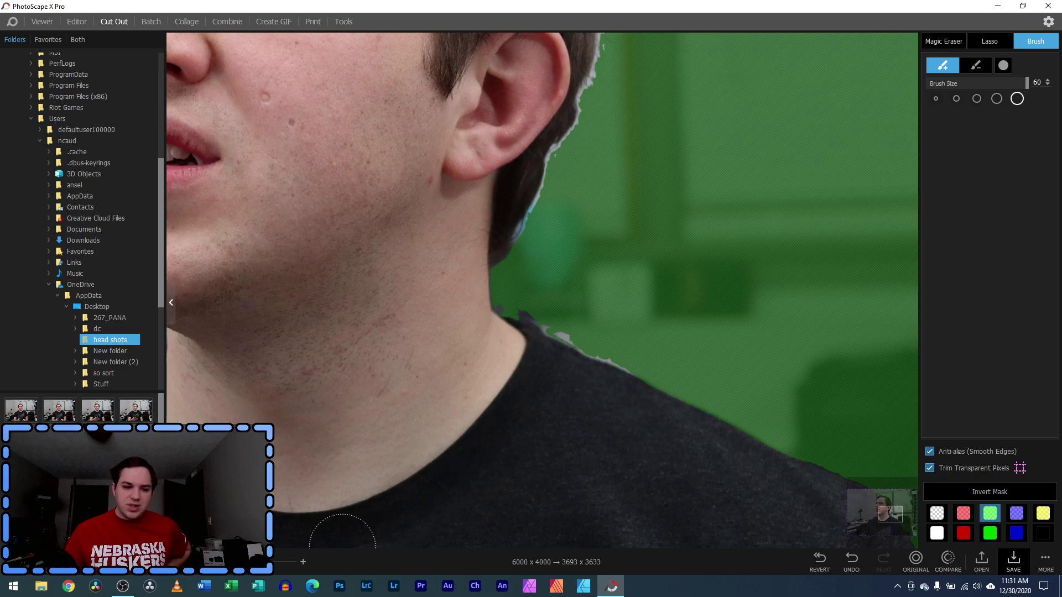
pyautogui.moveTo(276, 562); pyautogui.dragTo(285, 562)
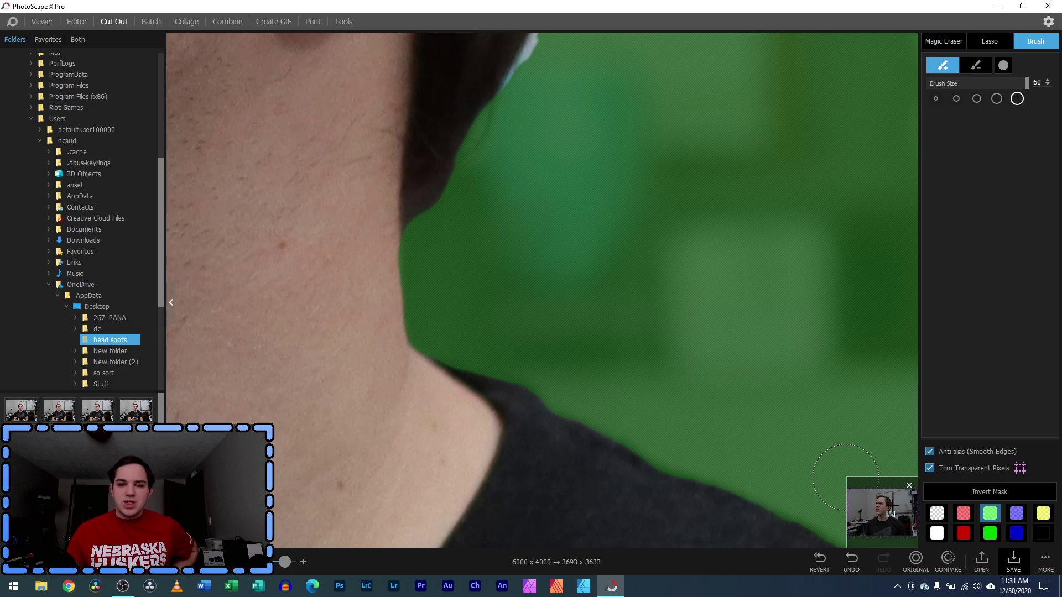
# Paint mask over the pale fringe along the hair edge behind the earlobe with the adding Brush
pyautogui.moveTo(888, 511); pyautogui.dragTo(891, 510)
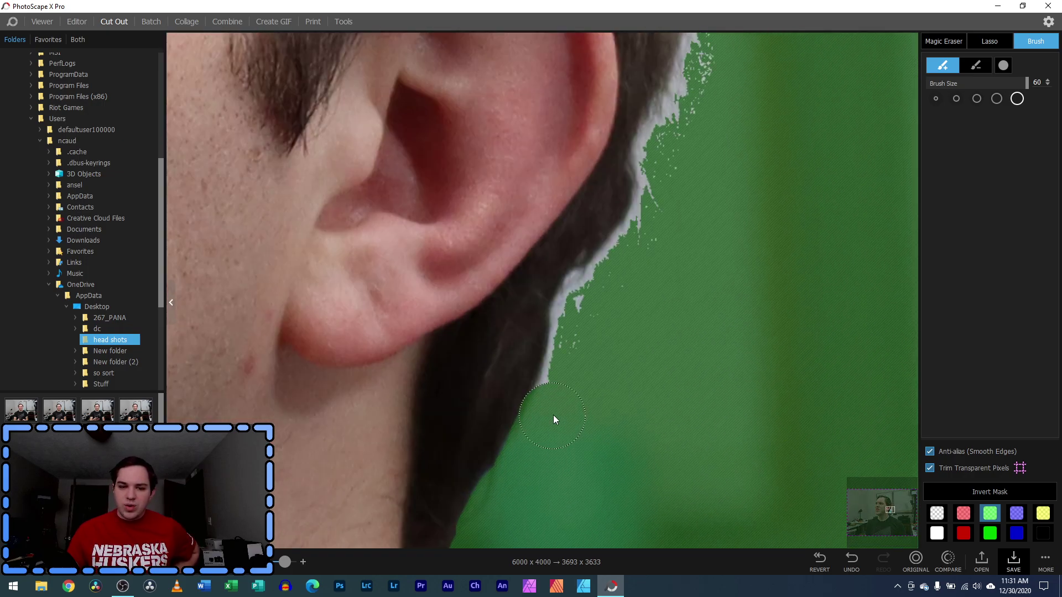
pyautogui.moveTo(569, 370); pyautogui.dragTo(582, 320)
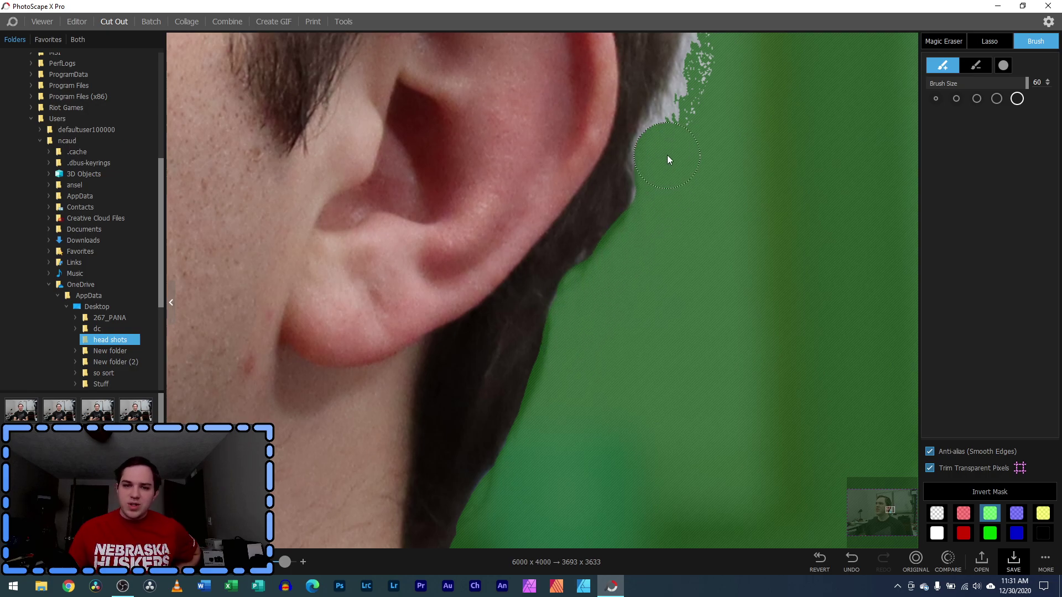
pyautogui.moveTo(704, 89); pyautogui.dragTo(686, 61)
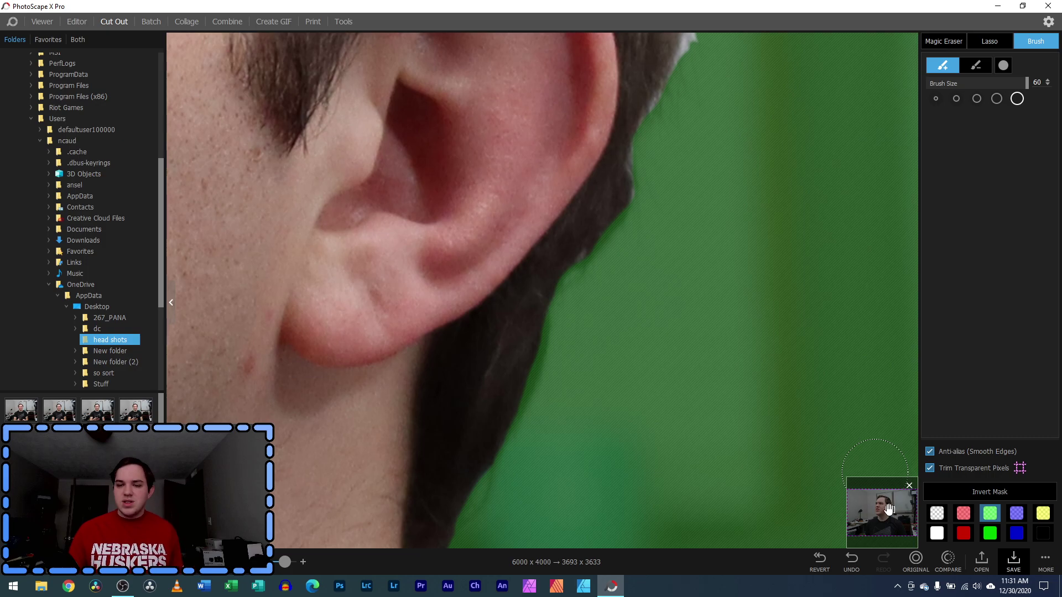
# Paint mask over the pale fringe behind the ear and up the back of the head with the adding Brush at size 60
pyautogui.moveTo(888, 508); pyautogui.dragTo(890, 503)
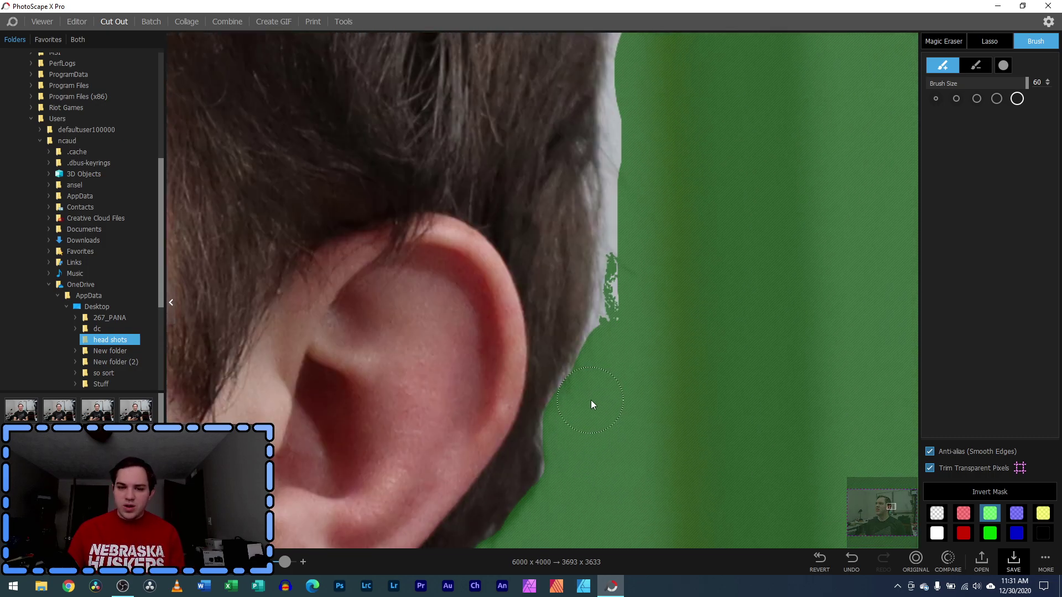
pyautogui.moveTo(632, 225); pyautogui.dragTo(629, 139)
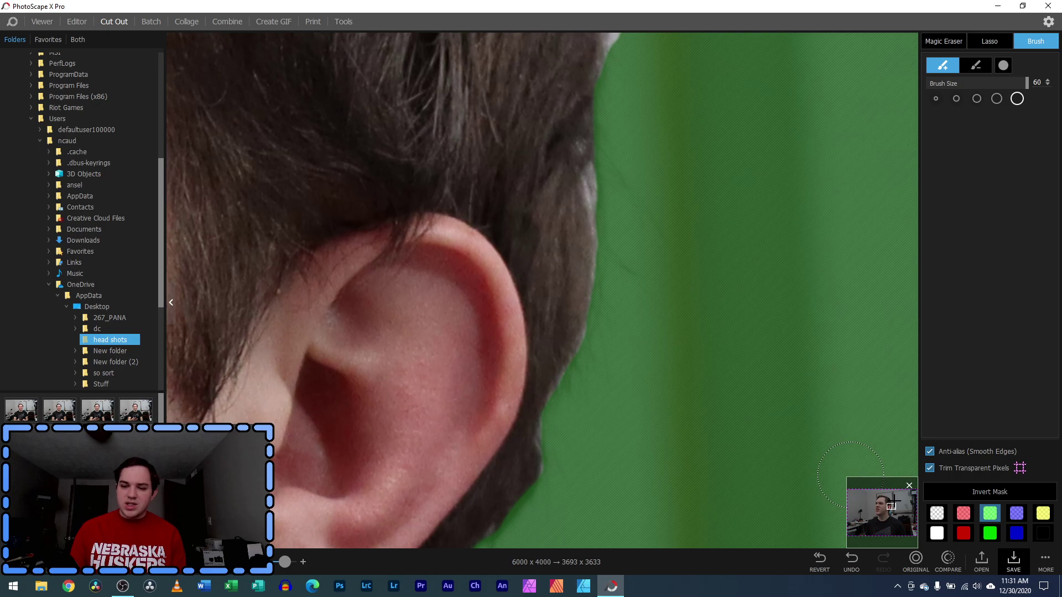
pyautogui.moveTo(890, 506); pyautogui.dragTo(888, 502)
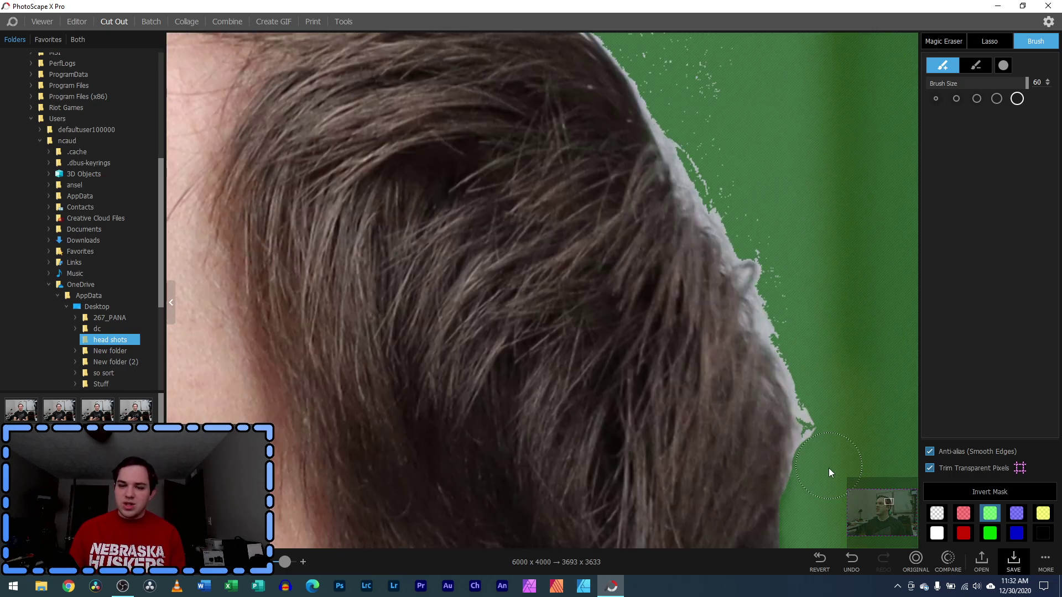
pyautogui.moveTo(821, 470); pyautogui.dragTo(814, 383)
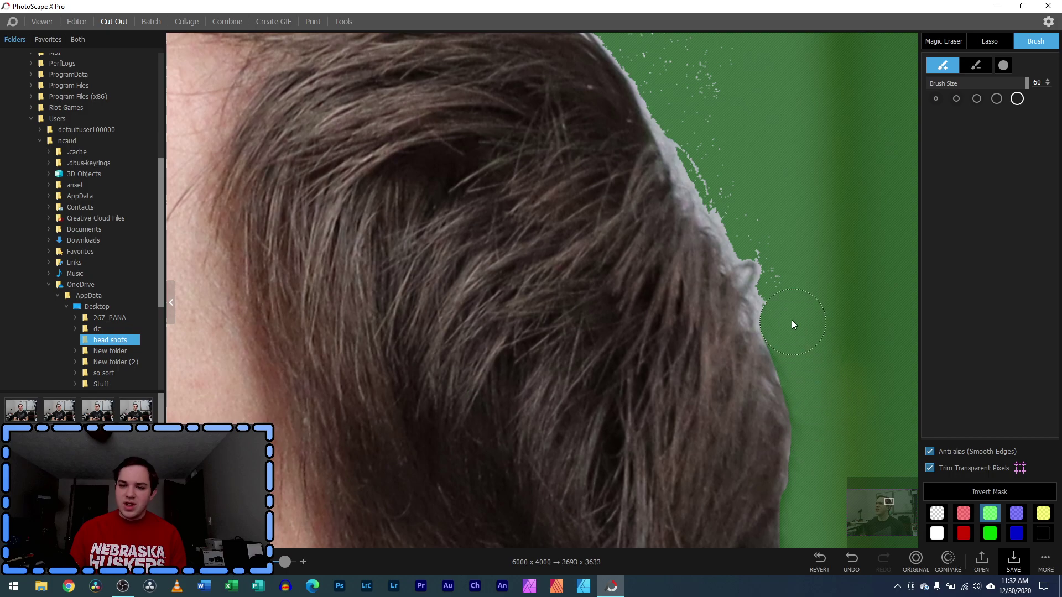
pyautogui.moveTo(741, 224); pyautogui.dragTo(706, 164)
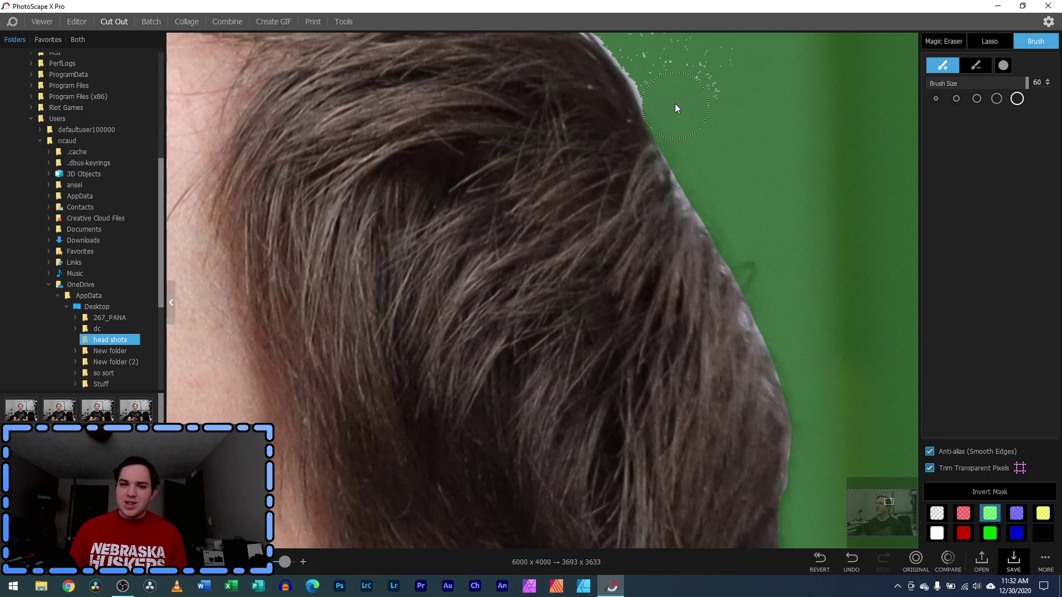
# Mask the speckles, pale streaks and hair-edge fringe above the crown of the head with the adding Brush
pyautogui.moveTo(889, 503); pyautogui.dragTo(888, 498)
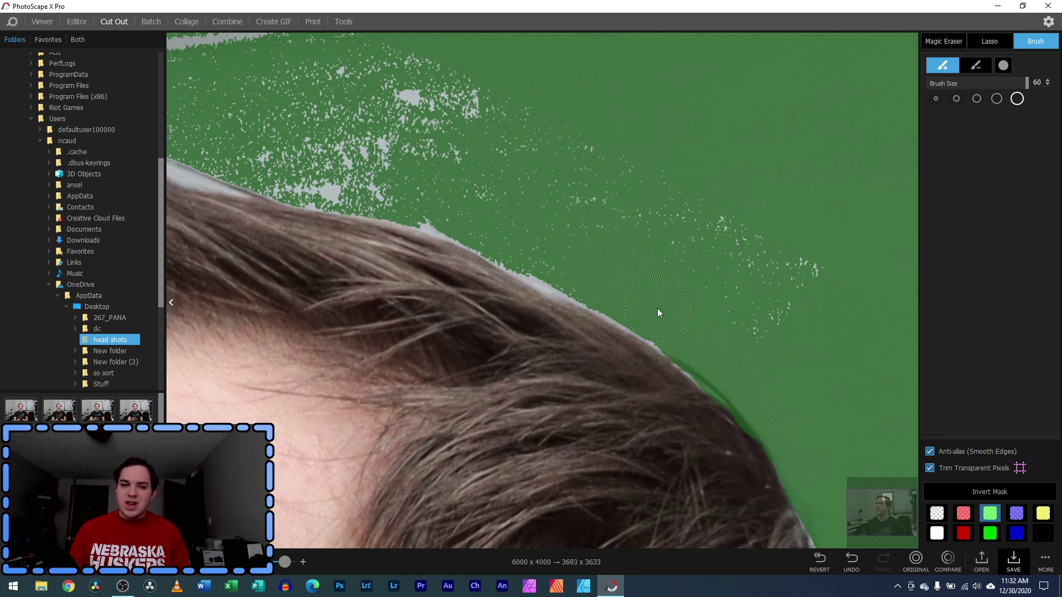
pyautogui.moveTo(734, 332); pyautogui.dragTo(741, 279)
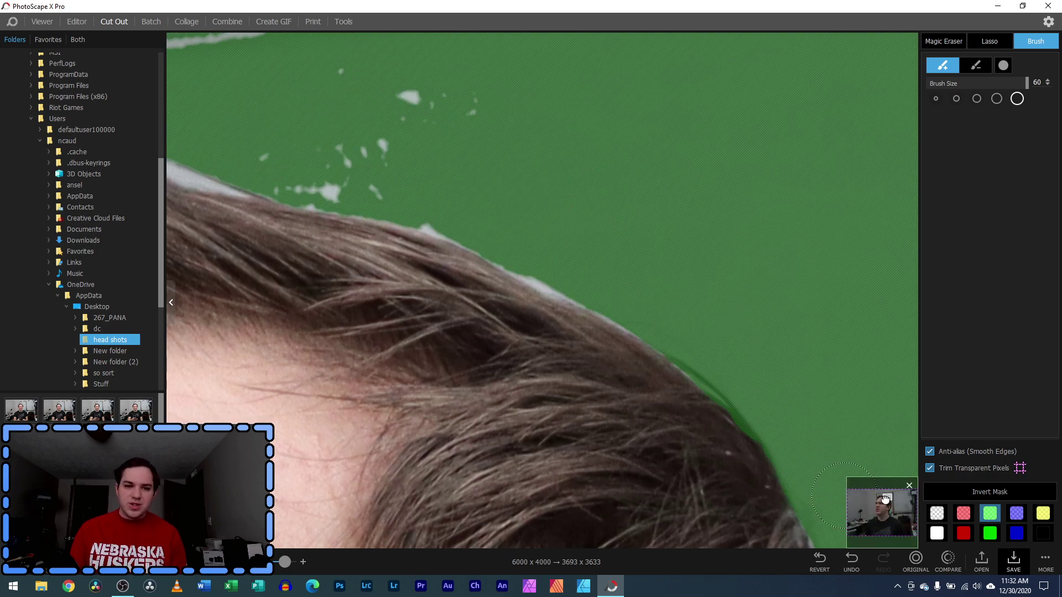
pyautogui.moveTo(885, 499); pyautogui.dragTo(884, 496)
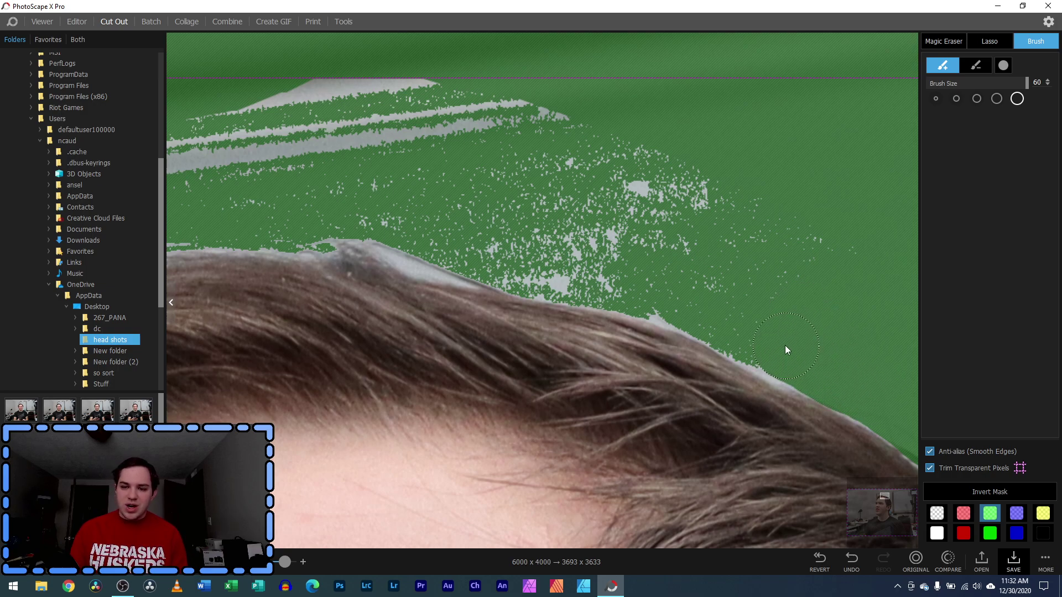
pyautogui.moveTo(682, 299); pyautogui.dragTo(561, 268)
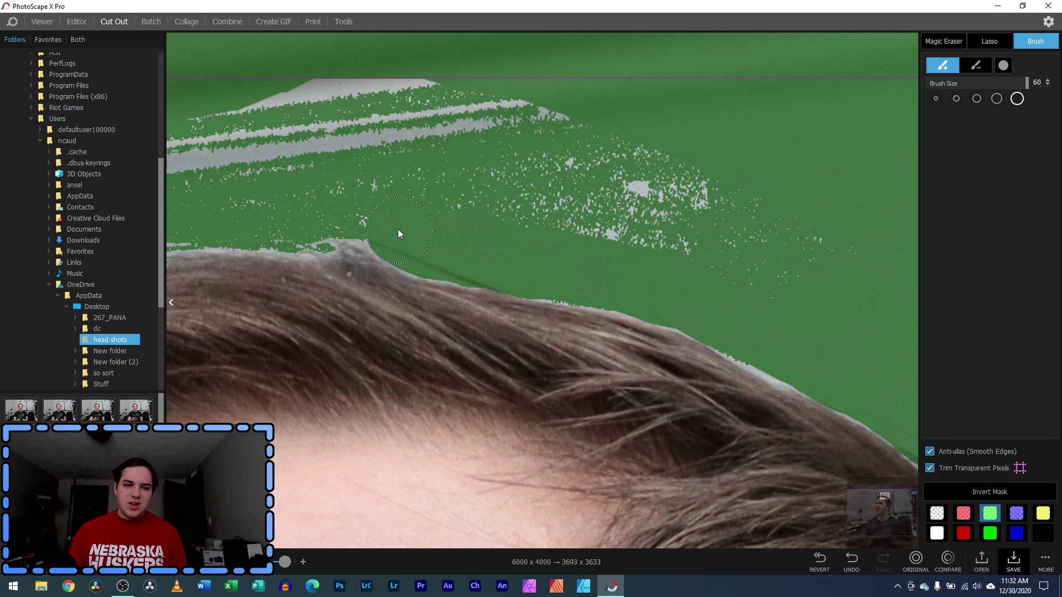
pyautogui.moveTo(359, 210)
pyautogui.mouseDown()
pyautogui.moveTo(843, 249)
pyautogui.moveTo(465, 145)
pyautogui.moveTo(559, 138)
pyautogui.moveTo(308, 97)
pyautogui.moveTo(749, 440)
pyautogui.mouseUp()
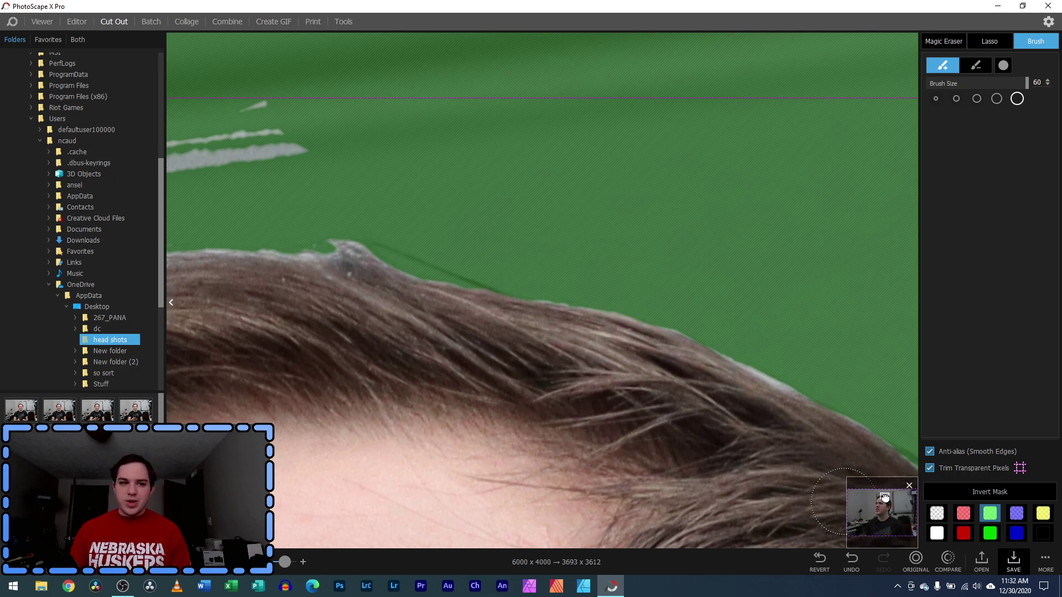
# Paint mask over the background streaks and speckles above the front of the hair
pyautogui.moveTo(886, 497); pyautogui.dragTo(882, 497)
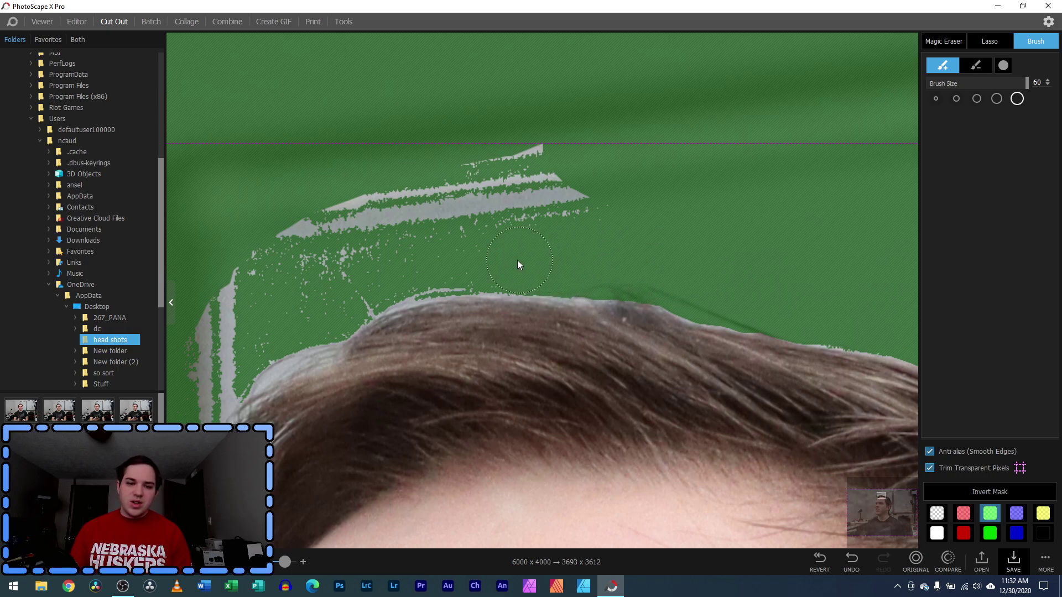
pyautogui.moveTo(398, 219)
pyautogui.mouseDown()
pyautogui.moveTo(470, 182)
pyautogui.moveTo(542, 195)
pyautogui.mouseUp()
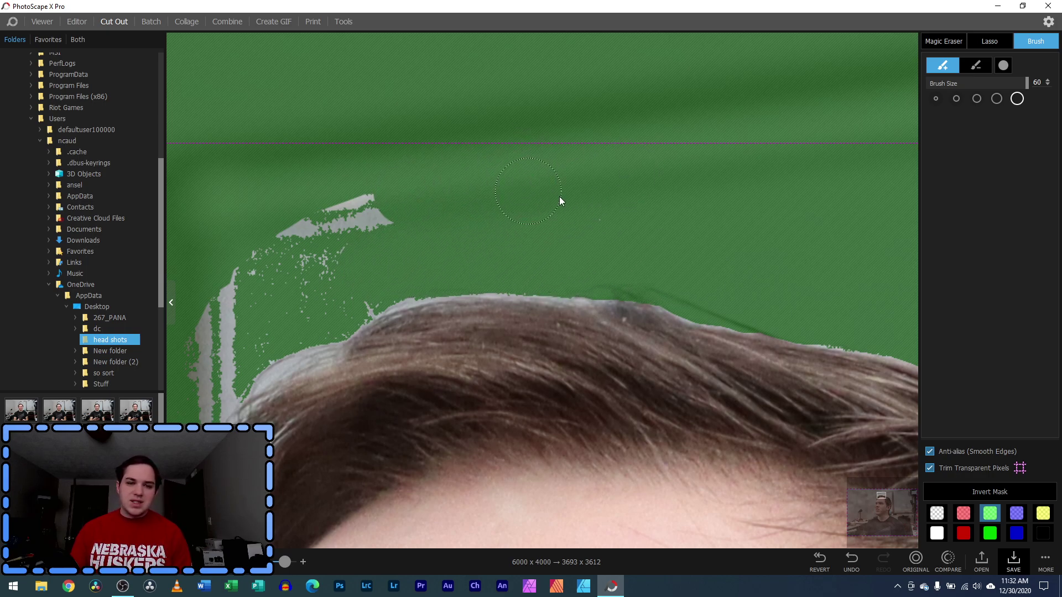
pyautogui.moveTo(372, 222)
pyautogui.mouseDown()
pyautogui.moveTo(290, 254)
pyautogui.moveTo(379, 262)
pyautogui.mouseUp()
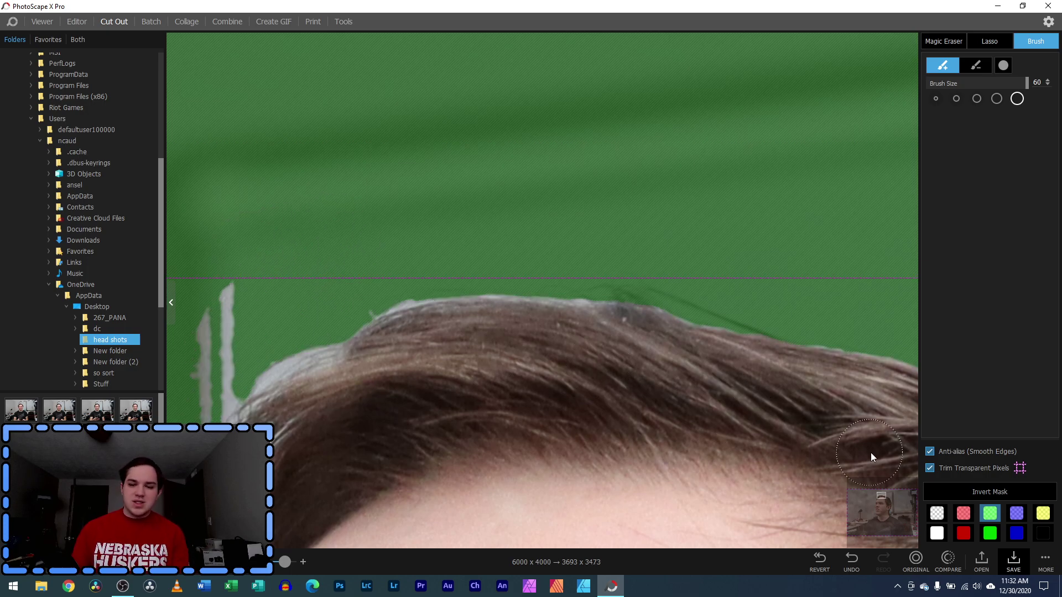
# Mask the vertical background strips and pale fringe along the front of the hair down to the forehead with the adding Brush
pyautogui.moveTo(881, 493); pyautogui.dragTo(878, 492)
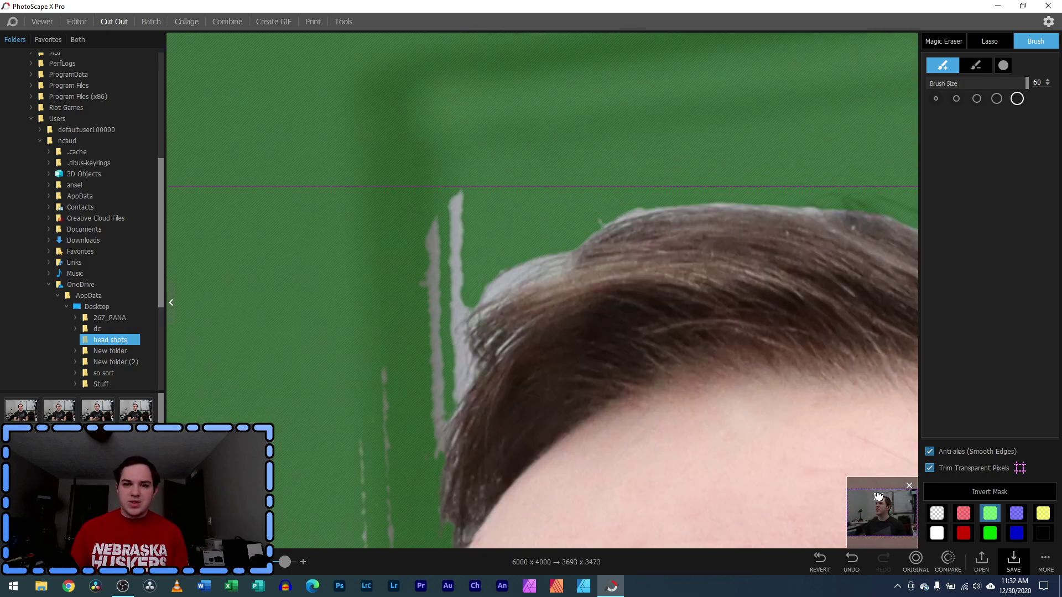
pyautogui.moveTo(449, 237); pyautogui.dragTo(392, 255)
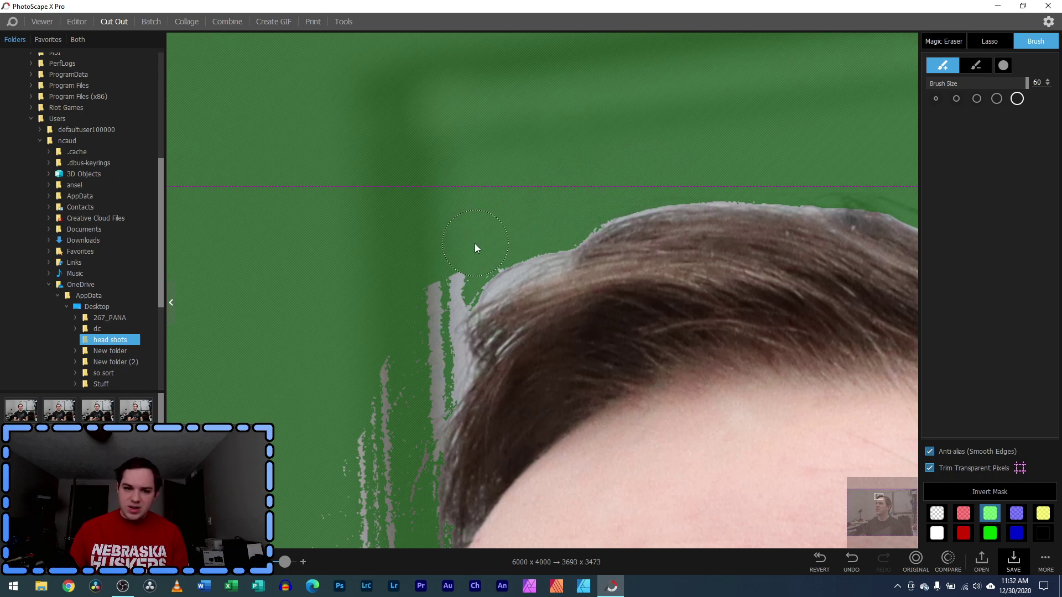
pyautogui.moveTo(440, 281)
pyautogui.mouseDown()
pyautogui.moveTo(379, 376)
pyautogui.moveTo(382, 434)
pyautogui.mouseUp()
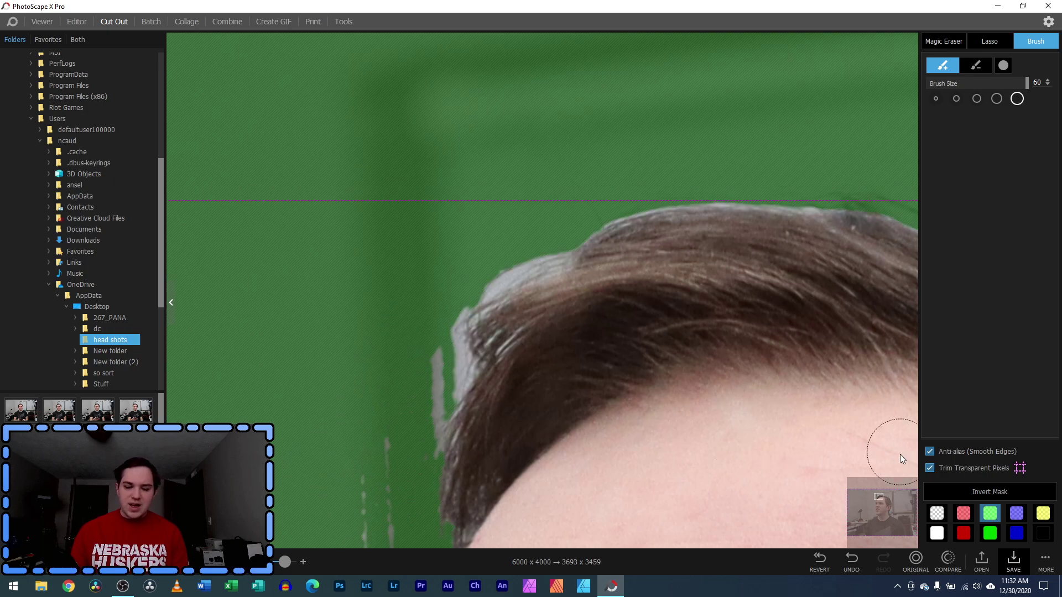
pyautogui.moveTo(877, 502); pyautogui.dragTo(876, 498)
pyautogui.moveTo(626, 133); pyautogui.dragTo(665, 123)
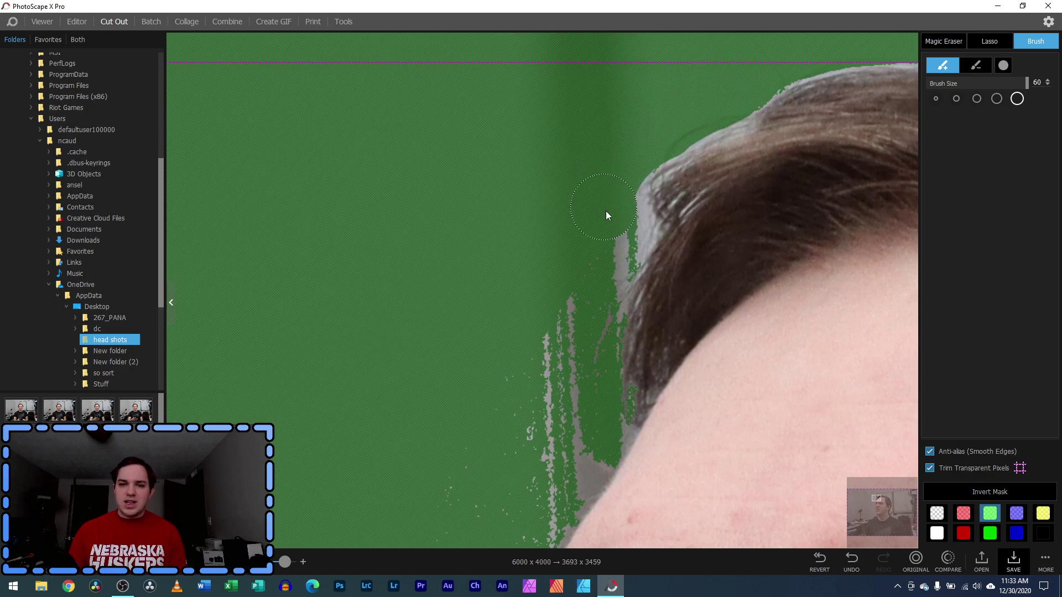
pyautogui.moveTo(605, 210); pyautogui.dragTo(599, 240)
pyautogui.moveTo(567, 301)
pyautogui.mouseDown()
pyautogui.moveTo(522, 392)
pyautogui.moveTo(565, 383)
pyautogui.mouseUp()
pyautogui.moveTo(580, 314)
pyautogui.mouseDown()
pyautogui.moveTo(574, 374)
pyautogui.moveTo(532, 461)
pyautogui.moveTo(569, 457)
pyautogui.moveTo(546, 489)
pyautogui.mouseUp()
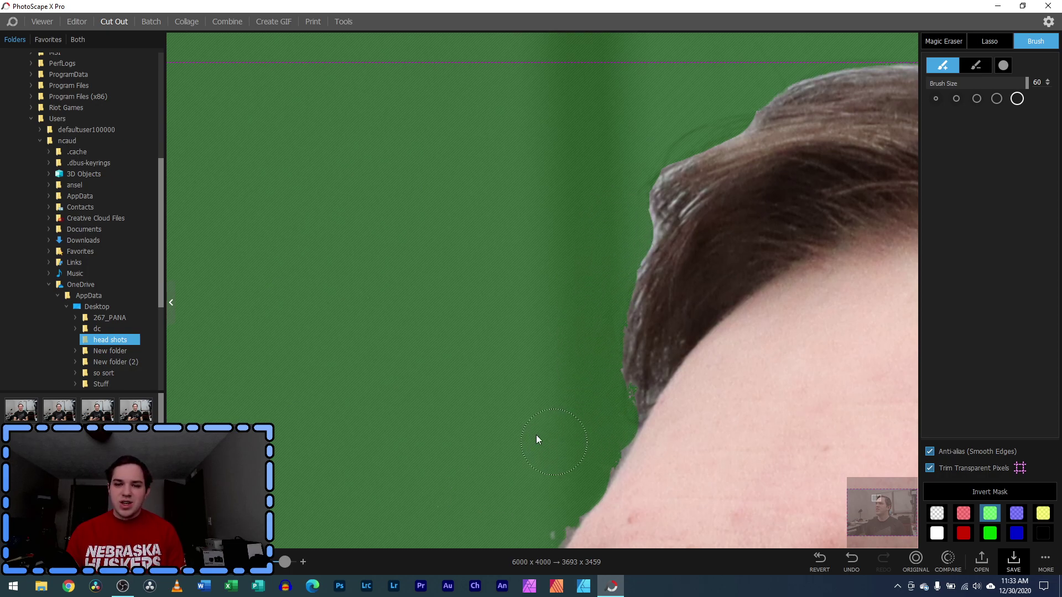
# Paint mask over the background specks along the forehead, eyebrow, eye and upper cheek with the adding Brush
pyautogui.moveTo(871, 504); pyautogui.dragTo(874, 504)
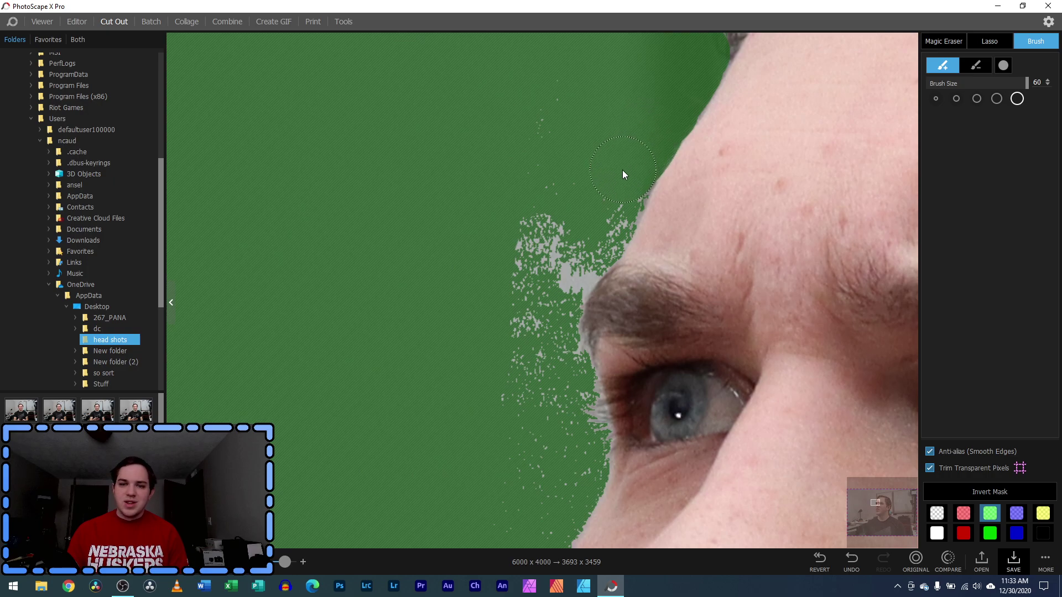
pyautogui.moveTo(509, 256); pyautogui.dragTo(548, 234)
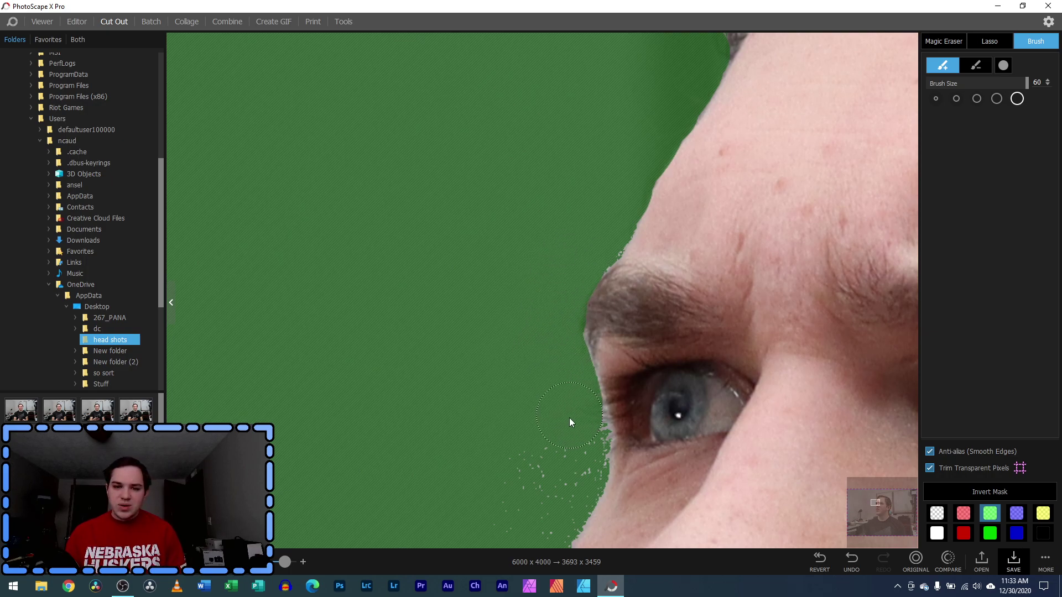
pyautogui.moveTo(875, 503); pyautogui.dragTo(874, 507)
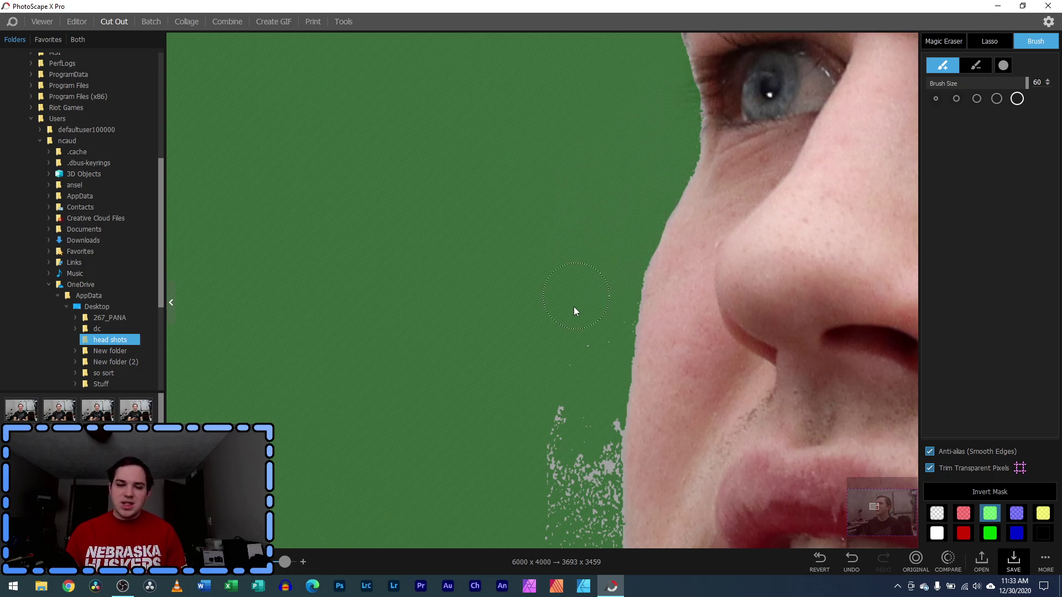
pyautogui.scroll(-3, 825, 481)
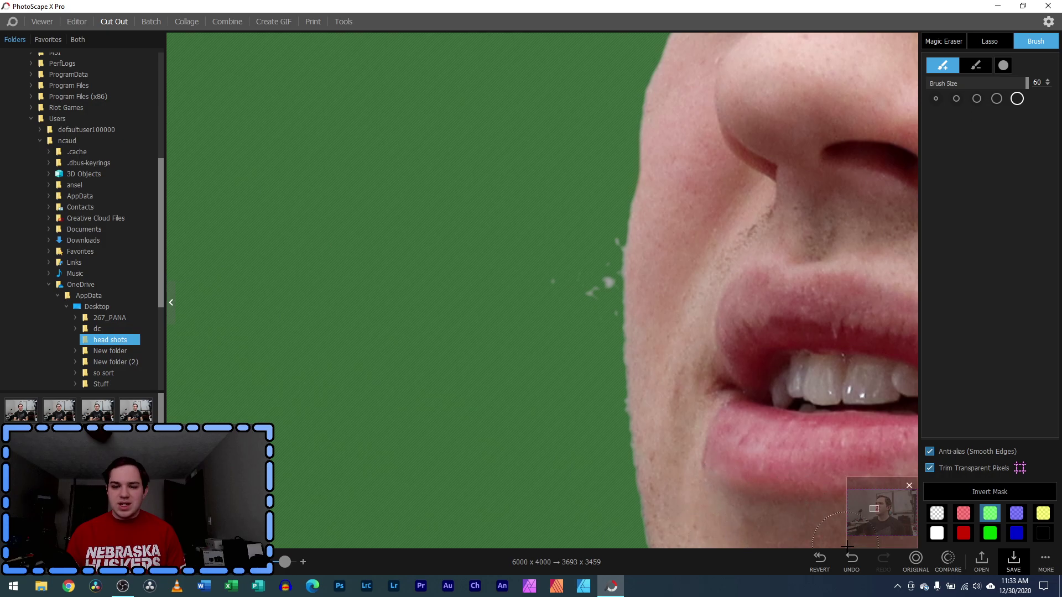
# Touch up the cheek and jaw edge with the subtracting Brush and mask the leftover specks beside the mouth with the adding Brush
pyautogui.click(975, 68)
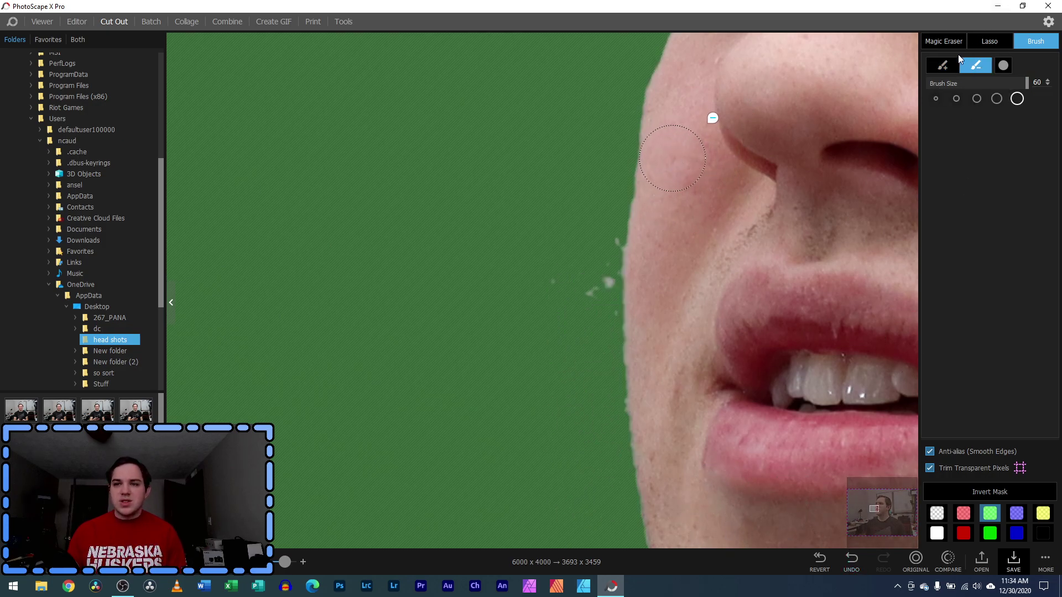
pyautogui.click(943, 66)
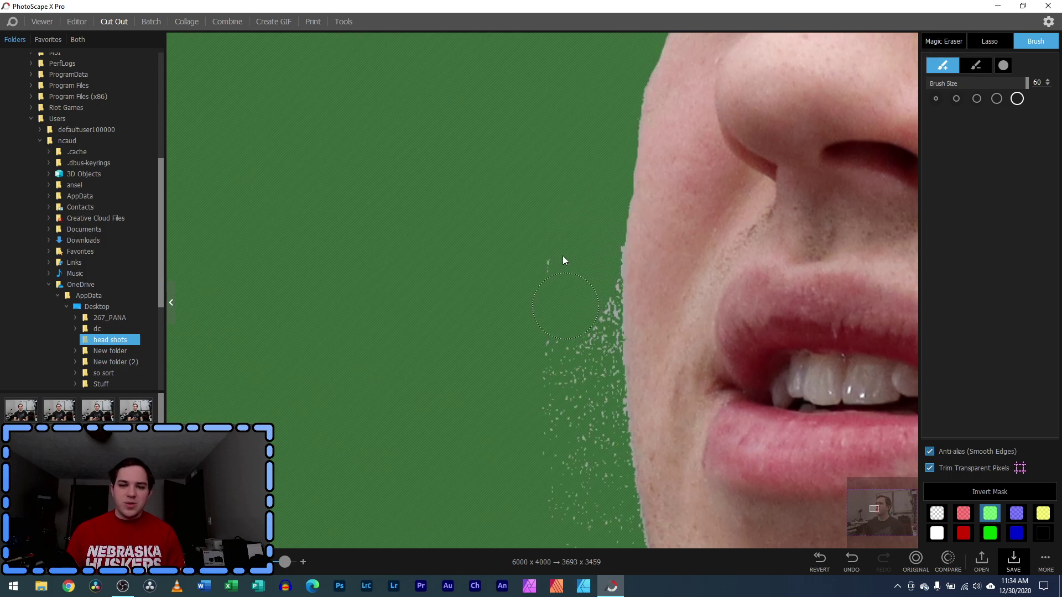
pyautogui.moveTo(873, 509); pyautogui.dragTo(875, 506)
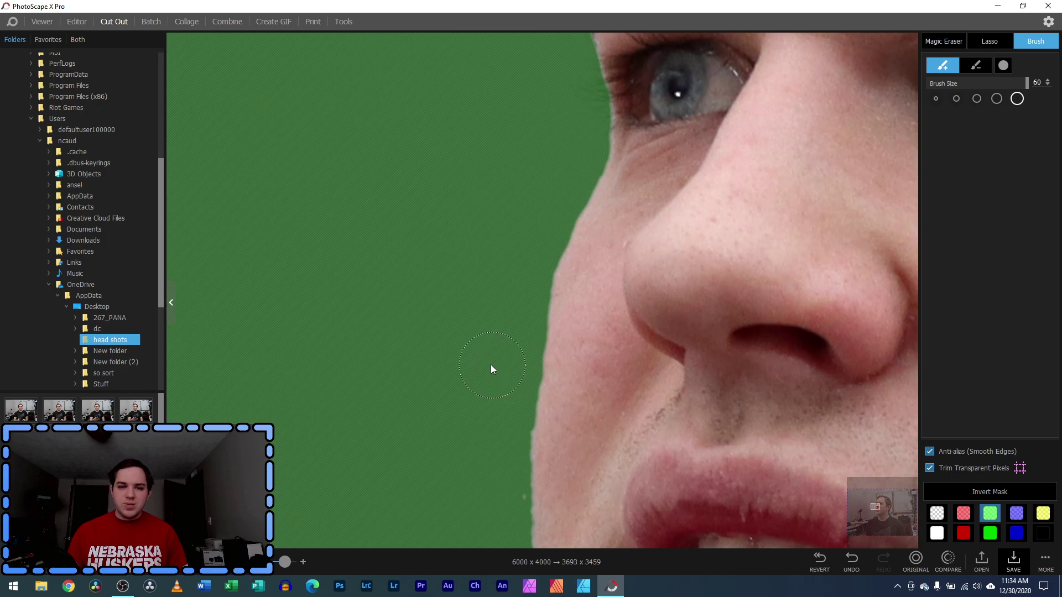
pyautogui.scroll(-4, 457, 440)
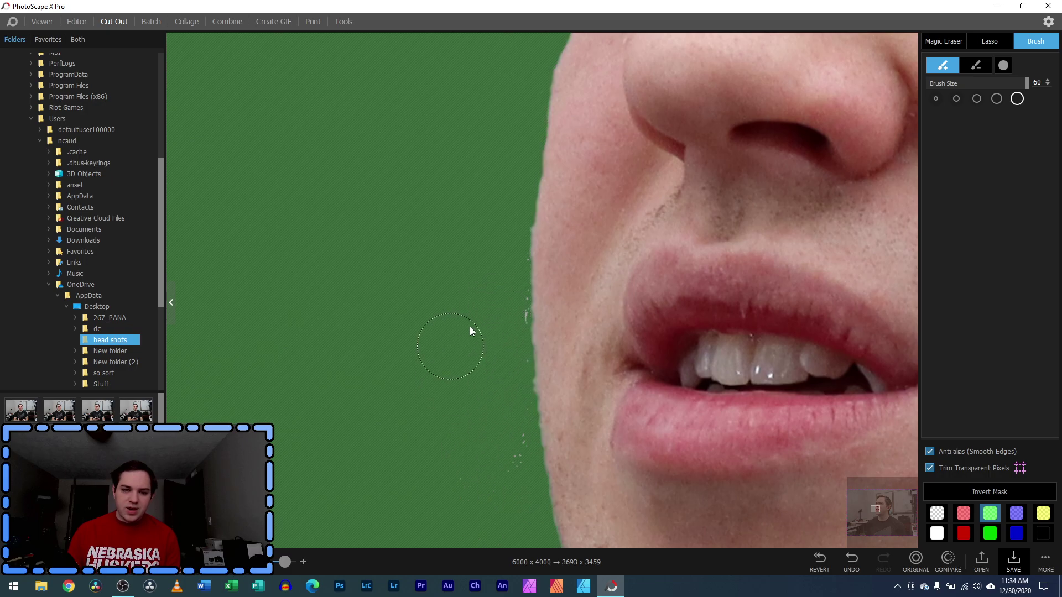
pyautogui.scroll(-2, 471, 325)
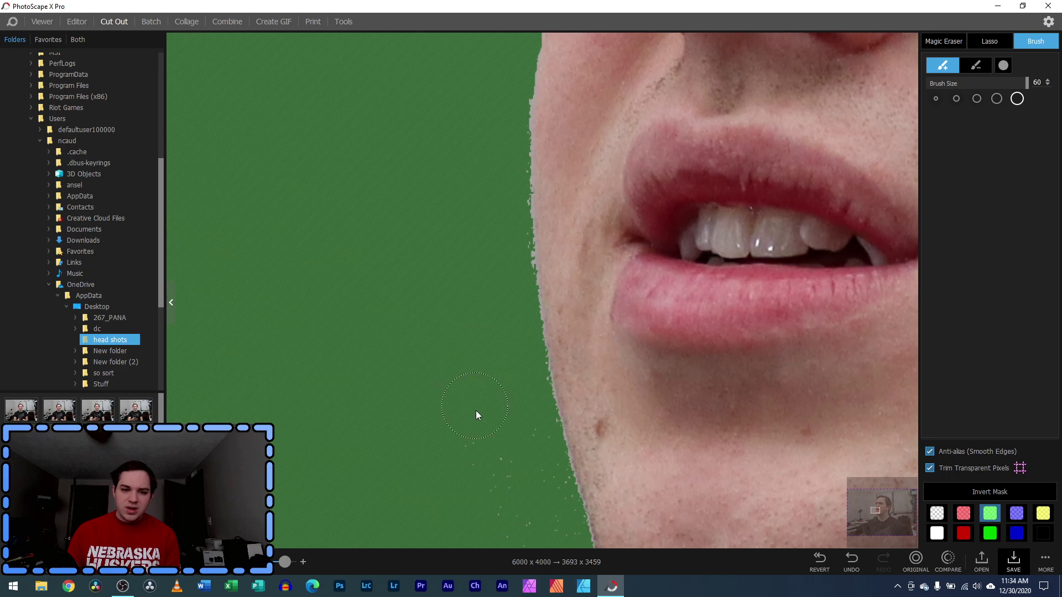
pyautogui.scroll(-5, 521, 425)
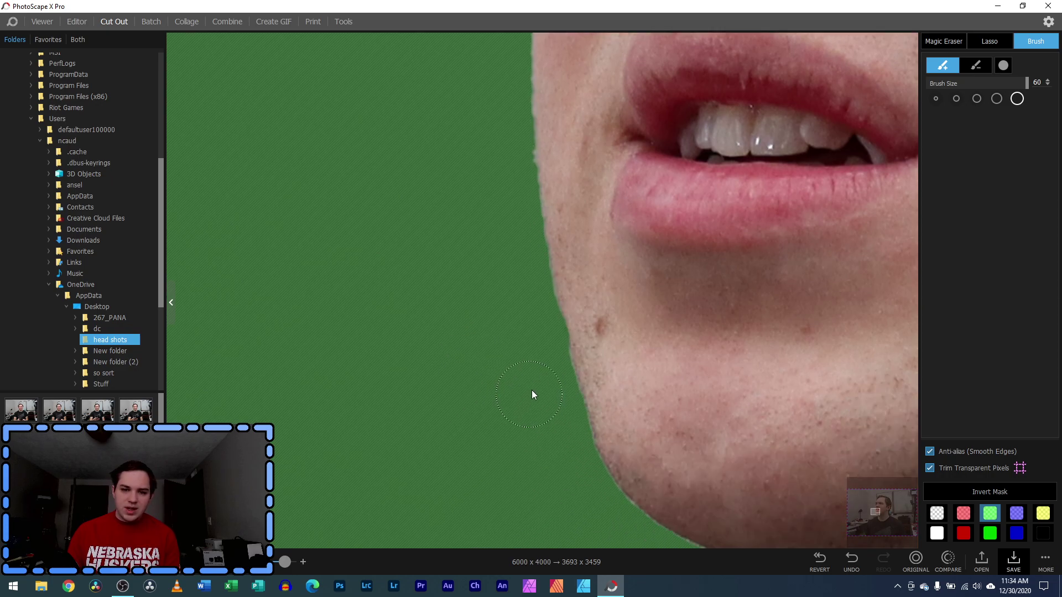
pyautogui.click(968, 69)
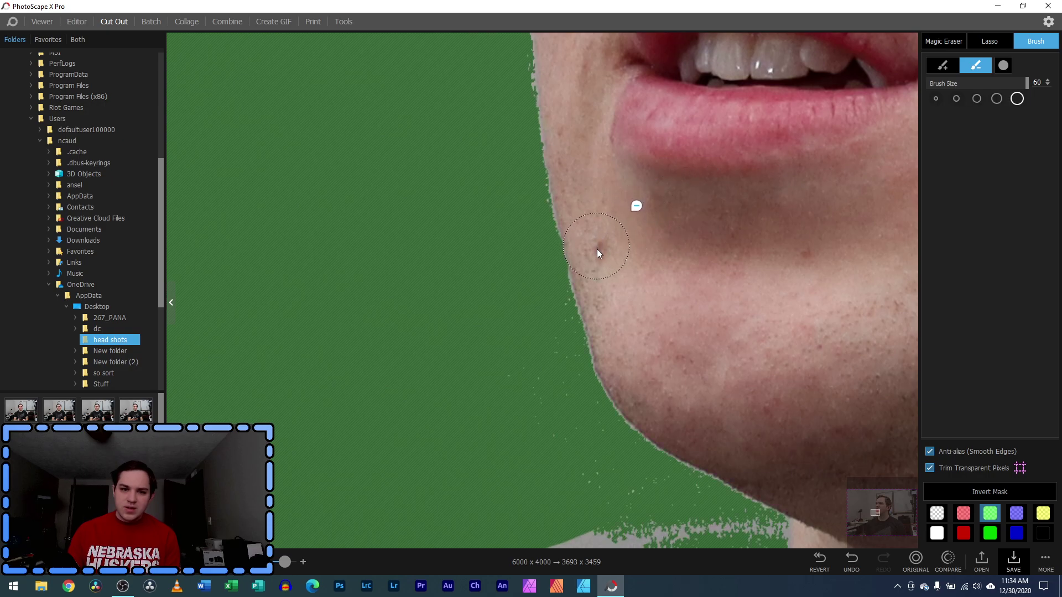
pyautogui.click(941, 67)
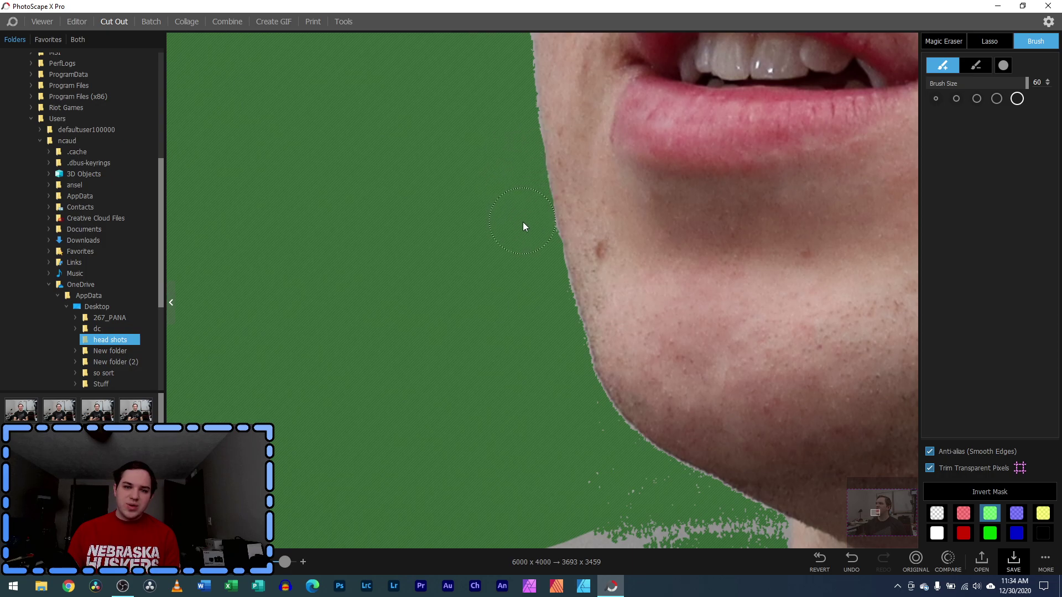
# Mask the background between the chin, neck and shoulder line and the thin fringe along the jaw with the adding Brush
pyautogui.scroll(-3, 647, 402)
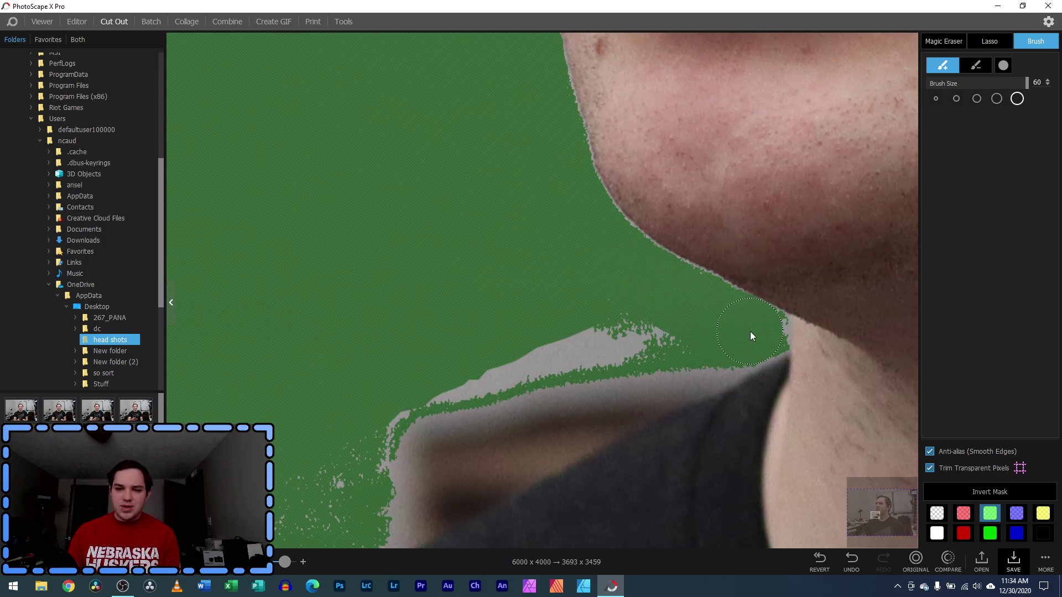
pyautogui.moveTo(751, 332)
pyautogui.mouseDown()
pyautogui.moveTo(562, 345)
pyautogui.moveTo(410, 406)
pyautogui.moveTo(650, 365)
pyautogui.mouseUp()
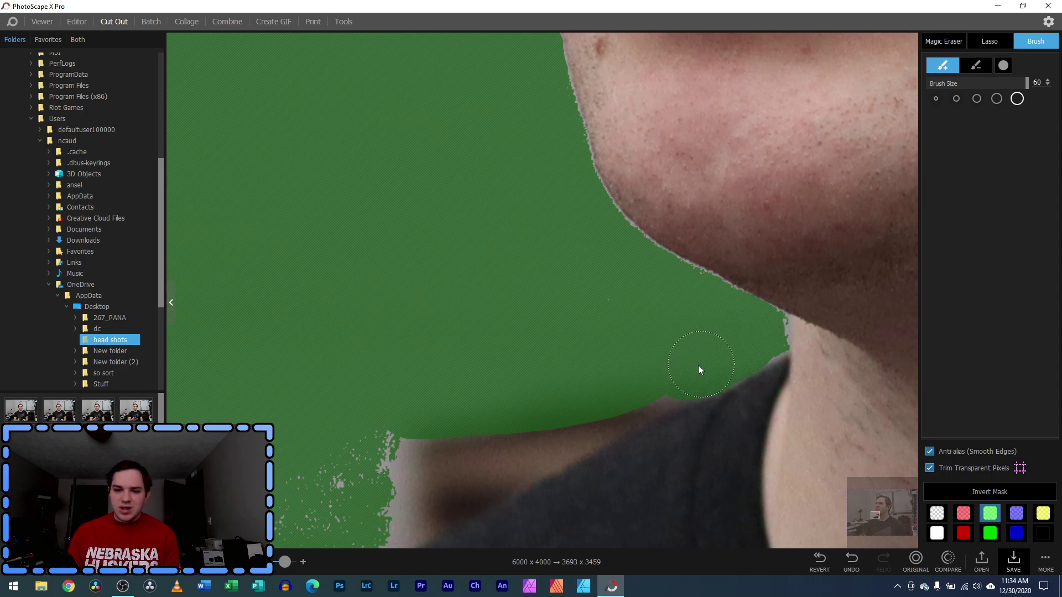
pyautogui.moveTo(530, 451)
pyautogui.mouseDown()
pyautogui.moveTo(453, 490)
pyautogui.moveTo(476, 446)
pyautogui.moveTo(336, 439)
pyautogui.moveTo(339, 464)
pyautogui.mouseUp()
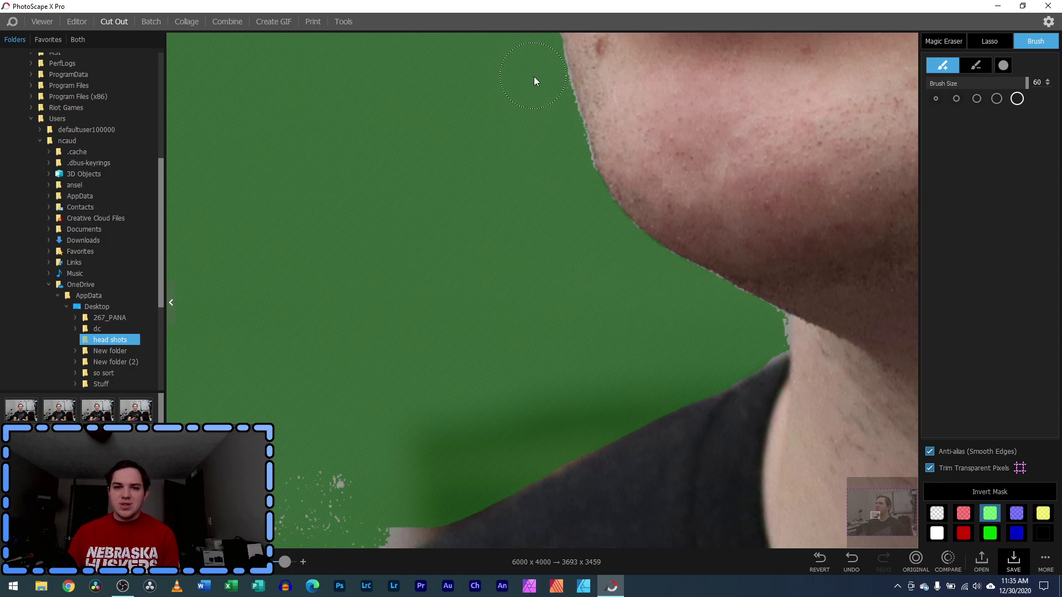
pyautogui.click(556, 150)
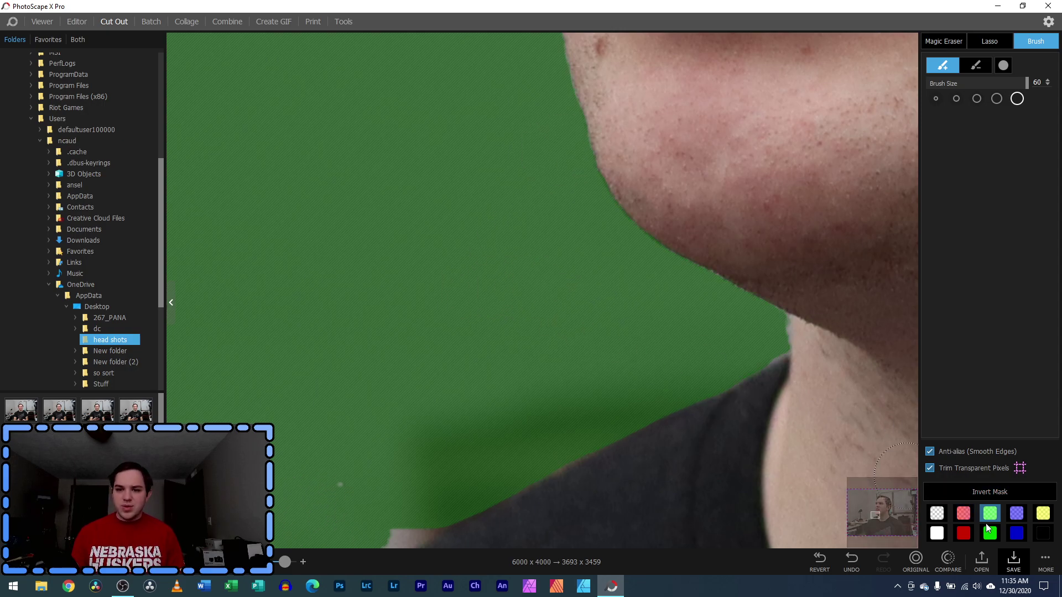
# Mask the pale fringe and leftover background patches along the upper shoulder line with the adding Brush
pyautogui.click(873, 518)
pyautogui.scroll(3, 786, 72)
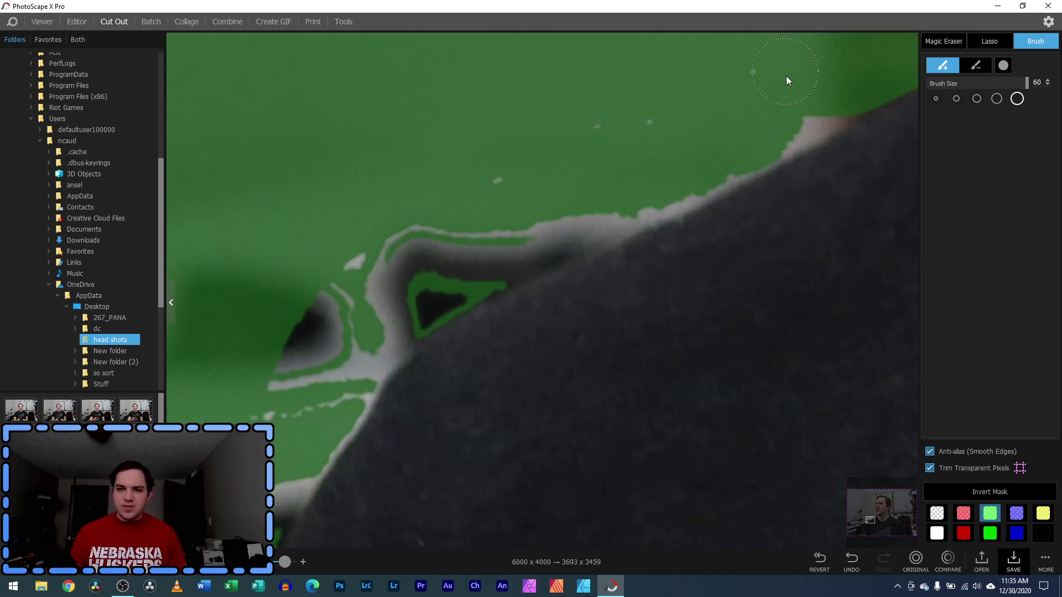
pyautogui.moveTo(814, 95)
pyautogui.mouseDown()
pyautogui.moveTo(712, 95)
pyautogui.moveTo(728, 76)
pyautogui.moveTo(750, 73)
pyautogui.moveTo(436, 249)
pyautogui.moveTo(764, 109)
pyautogui.mouseUp()
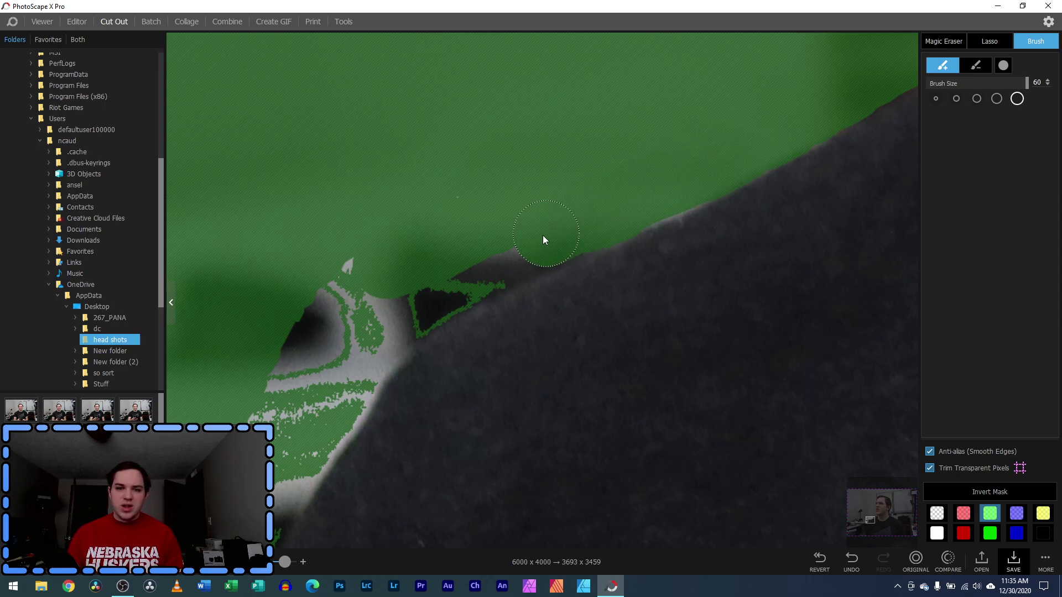
pyautogui.moveTo(540, 243)
pyautogui.mouseDown()
pyautogui.moveTo(392, 310)
pyautogui.moveTo(553, 240)
pyautogui.mouseUp()
pyautogui.moveTo(376, 343); pyautogui.dragTo(272, 373)
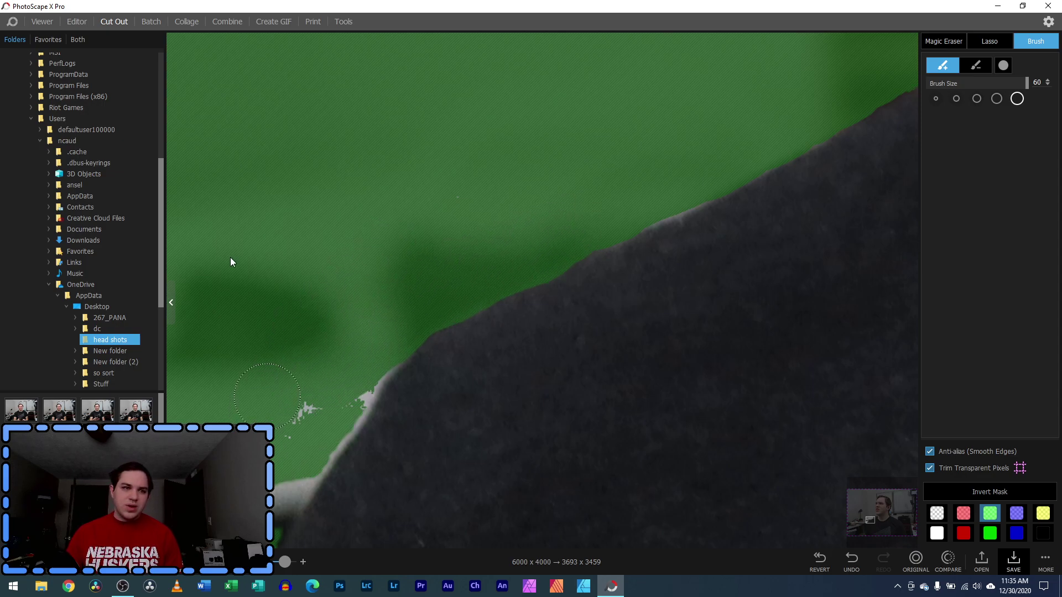
pyautogui.click(72, 24)
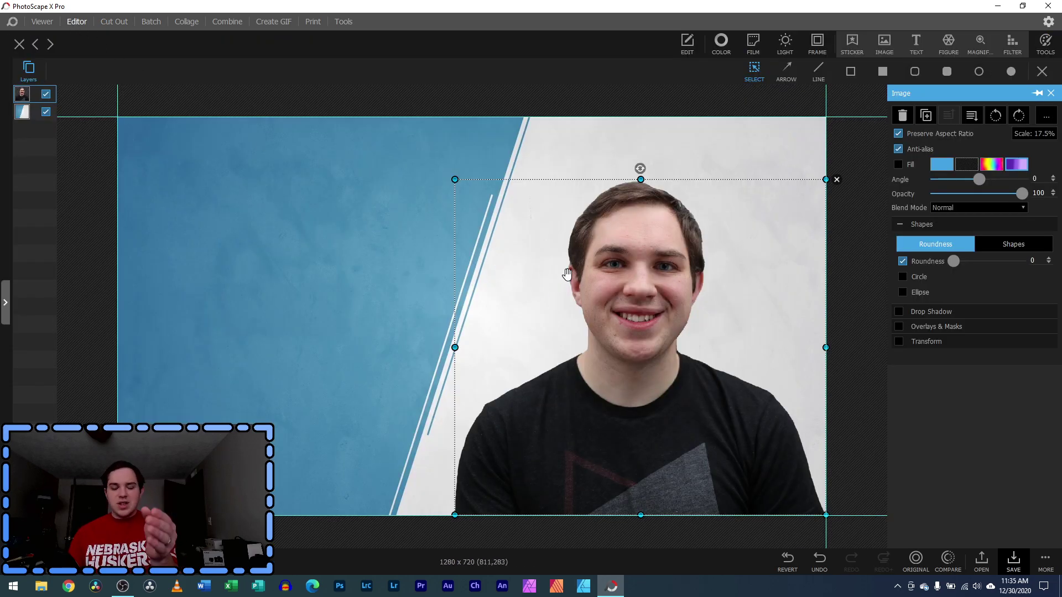
pyautogui.click(114, 22)
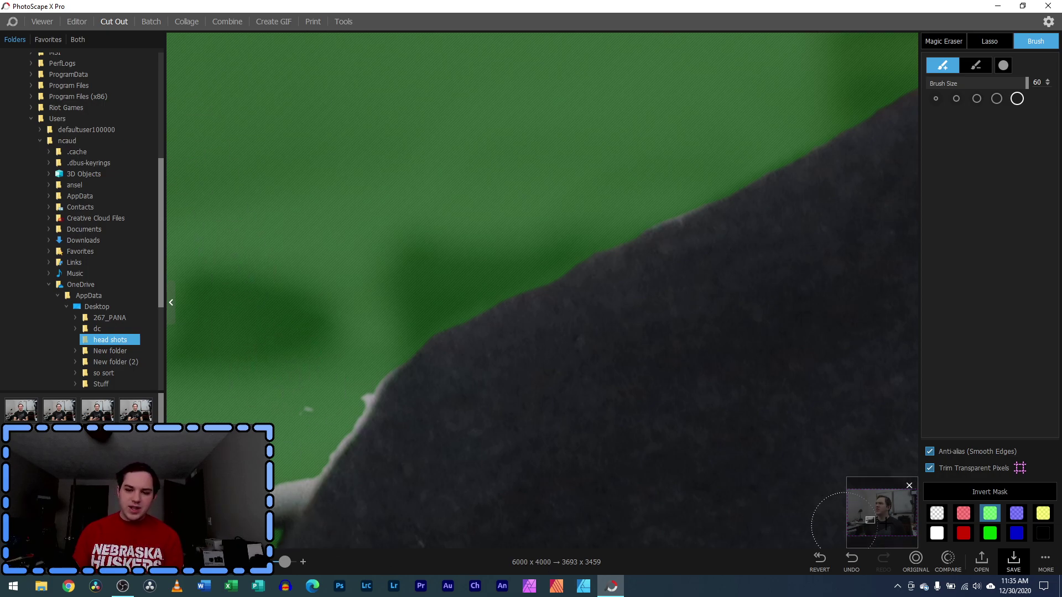
# Mask the light strip beside the outer shoulder and the ragged edge of the upper sleeve with the adding Brush
pyautogui.moveTo(871, 520); pyautogui.dragTo(867, 519)
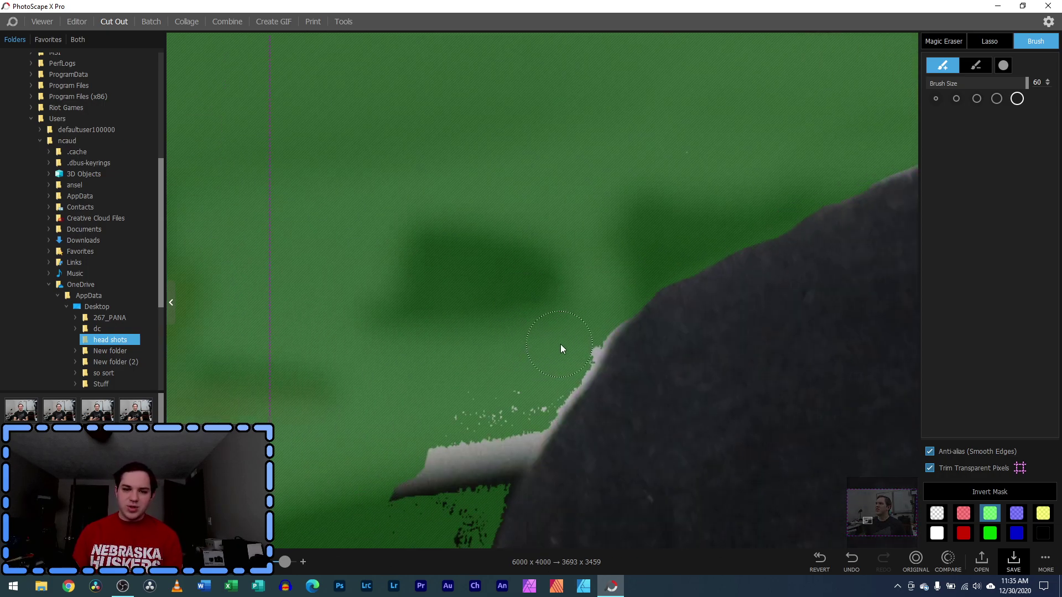
pyautogui.scroll(-2, 479, 334)
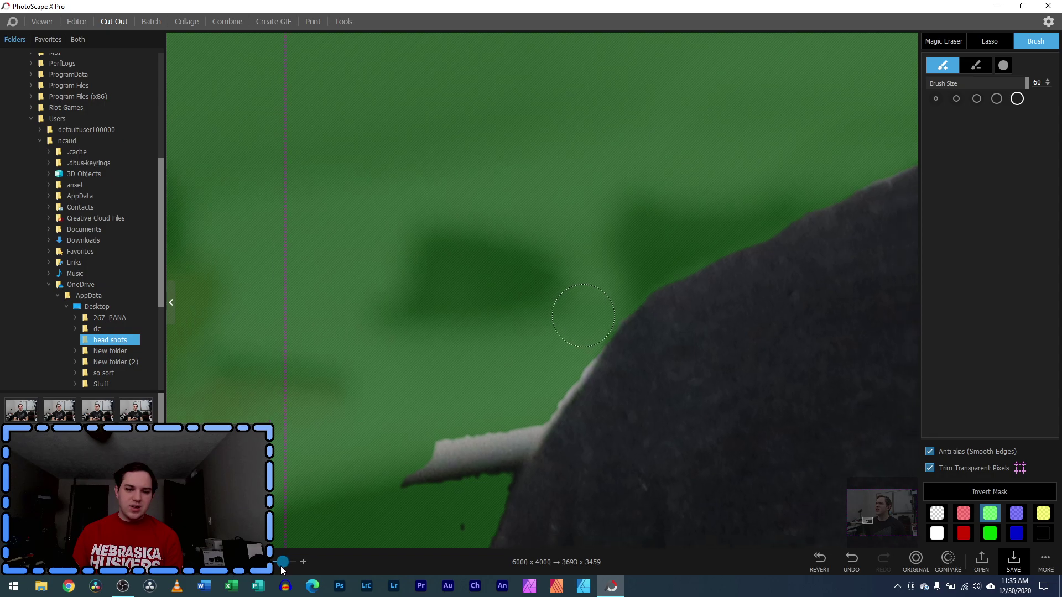
pyautogui.moveTo(479, 332)
pyautogui.mouseDown()
pyautogui.moveTo(446, 425)
pyautogui.moveTo(495, 384)
pyautogui.mouseUp()
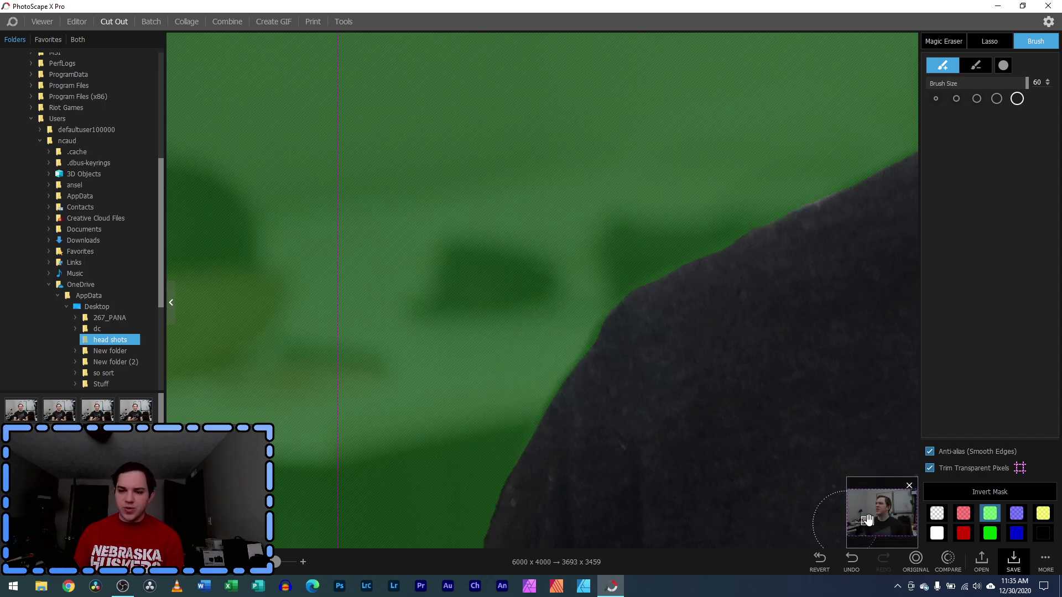
pyautogui.moveTo(868, 521); pyautogui.dragTo(865, 526)
pyautogui.moveTo(642, 186); pyautogui.dragTo(589, 191)
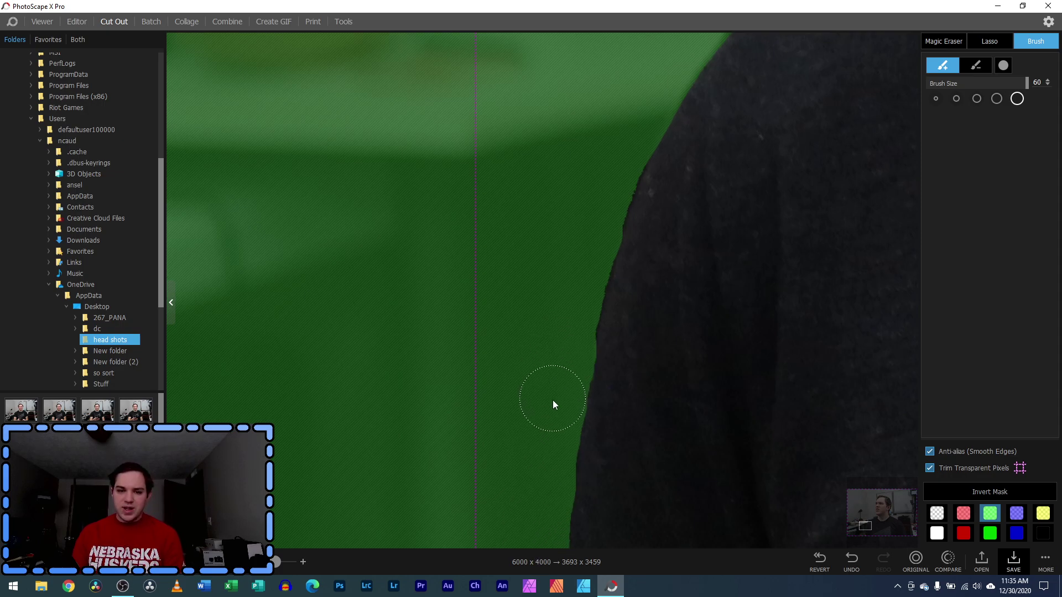
# Mask the dark and colored remnants beside the lower sleeve and forearm down to the photo's bottom edge with the adding Brush
pyautogui.moveTo(279, 567)
pyautogui.mouseDown()
pyautogui.moveTo(238, 567)
pyautogui.moveTo(274, 568)
pyautogui.mouseUp()
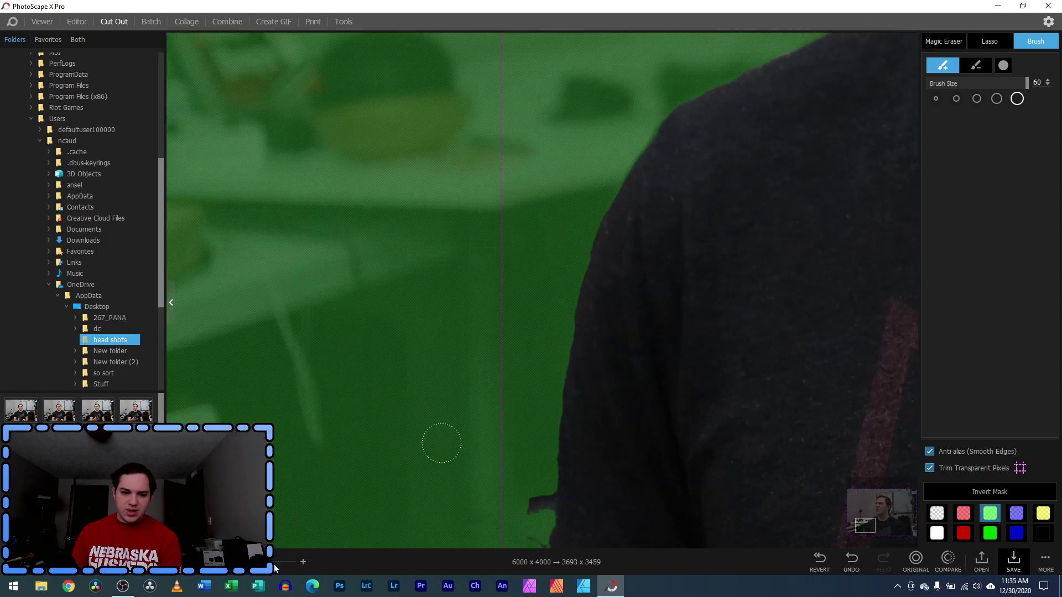
pyautogui.moveTo(864, 525); pyautogui.dragTo(862, 535)
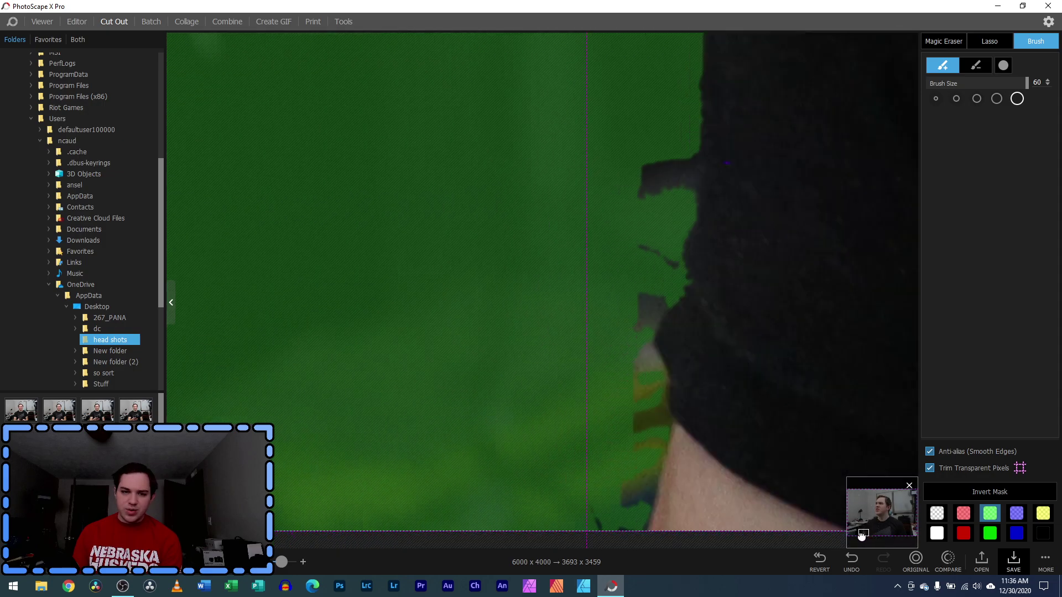
pyautogui.moveTo(647, 209); pyautogui.dragTo(660, 176)
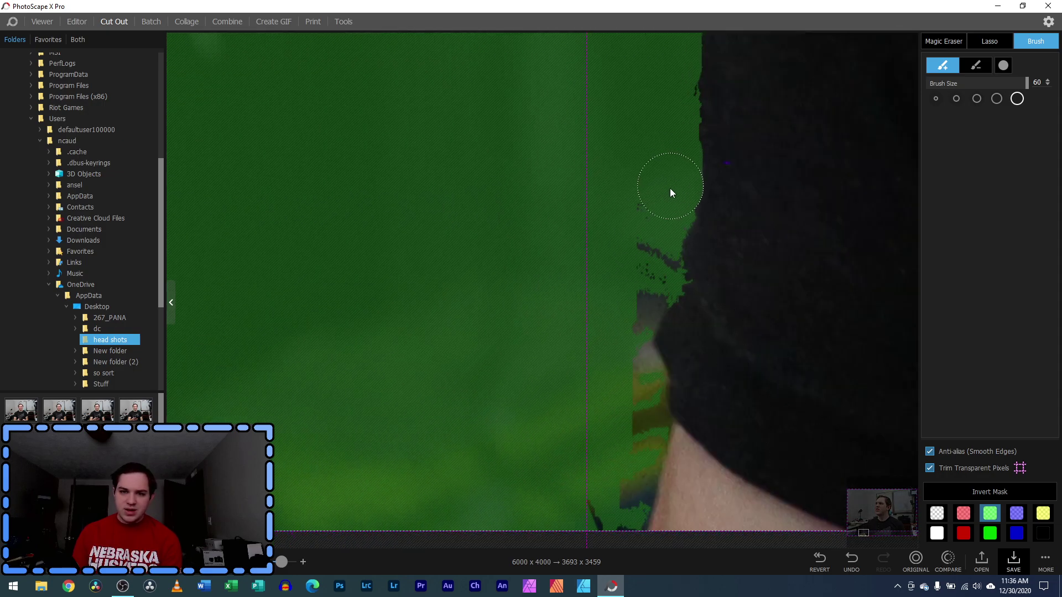
pyautogui.moveTo(648, 285); pyautogui.dragTo(655, 274)
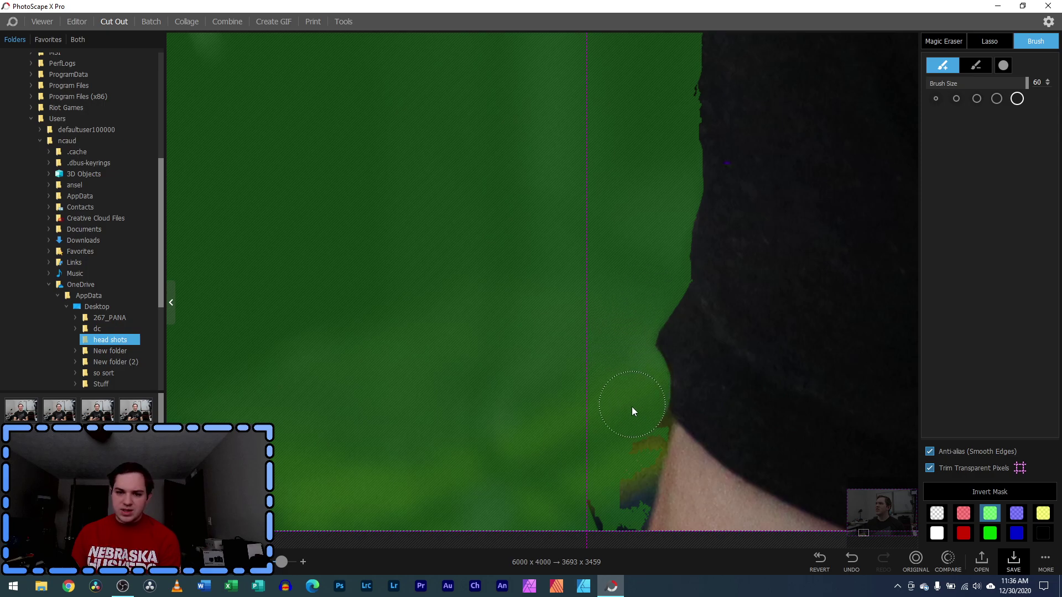
pyautogui.moveTo(602, 513); pyautogui.dragTo(587, 433)
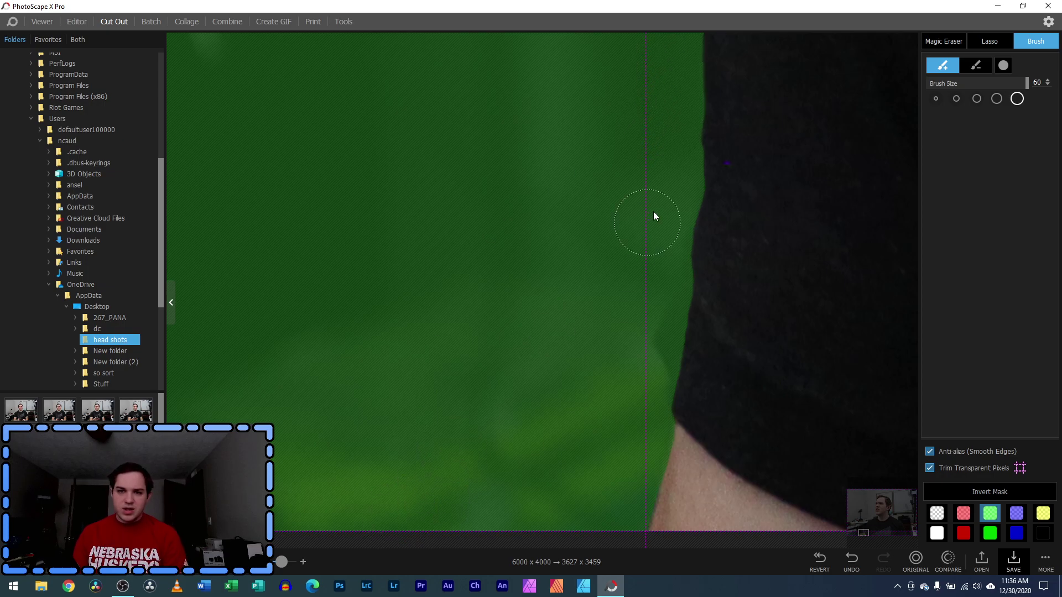
# Trim the pale, jagged fringe along the top of the hair with the adding Brush
pyautogui.moveTo(281, 562); pyautogui.dragTo(190, 562)
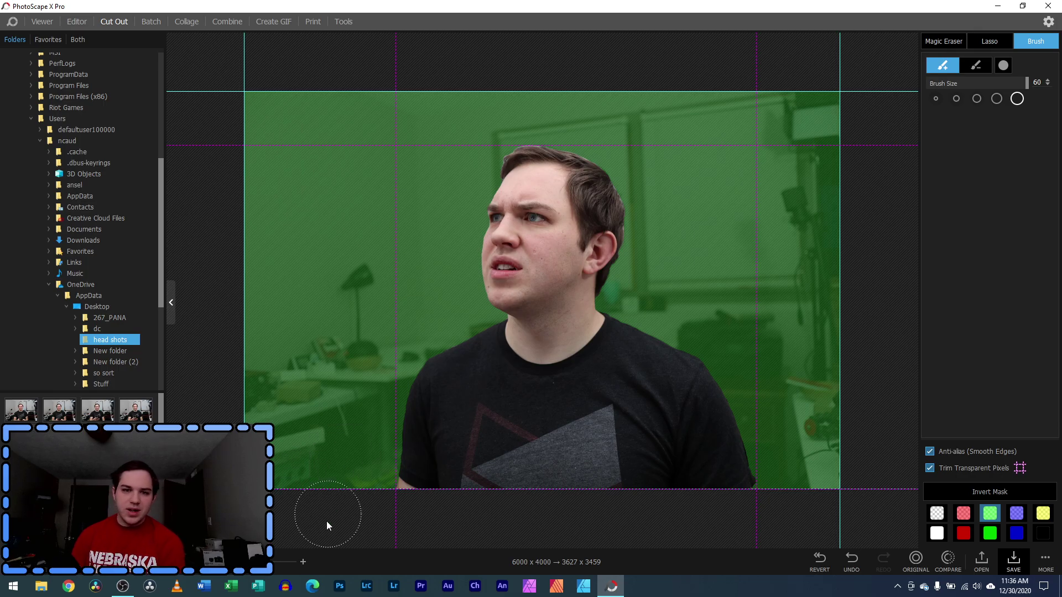
pyautogui.scroll(5, 308, 531)
pyautogui.moveTo(865, 528); pyautogui.dragTo(880, 498)
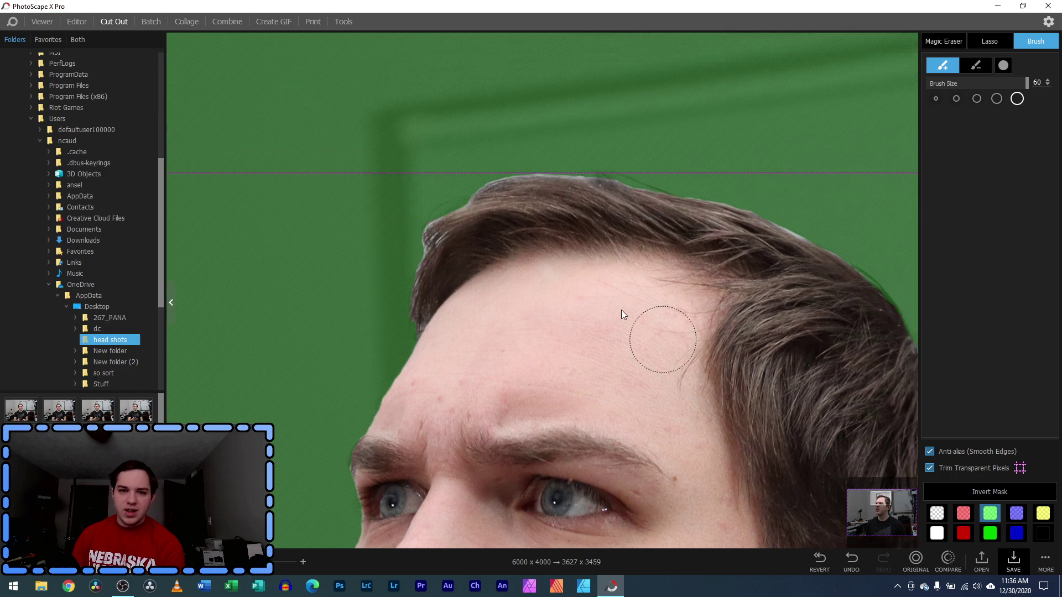
pyautogui.moveTo(271, 562); pyautogui.dragTo(290, 562)
pyautogui.moveTo(879, 496); pyautogui.dragTo(879, 494)
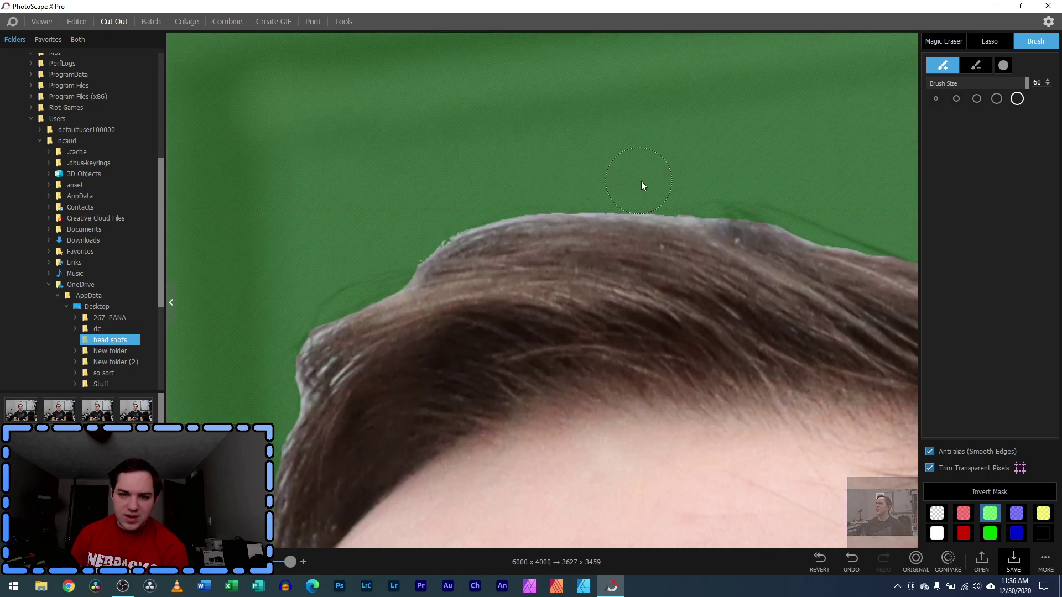
pyautogui.moveTo(679, 184); pyautogui.dragTo(484, 192)
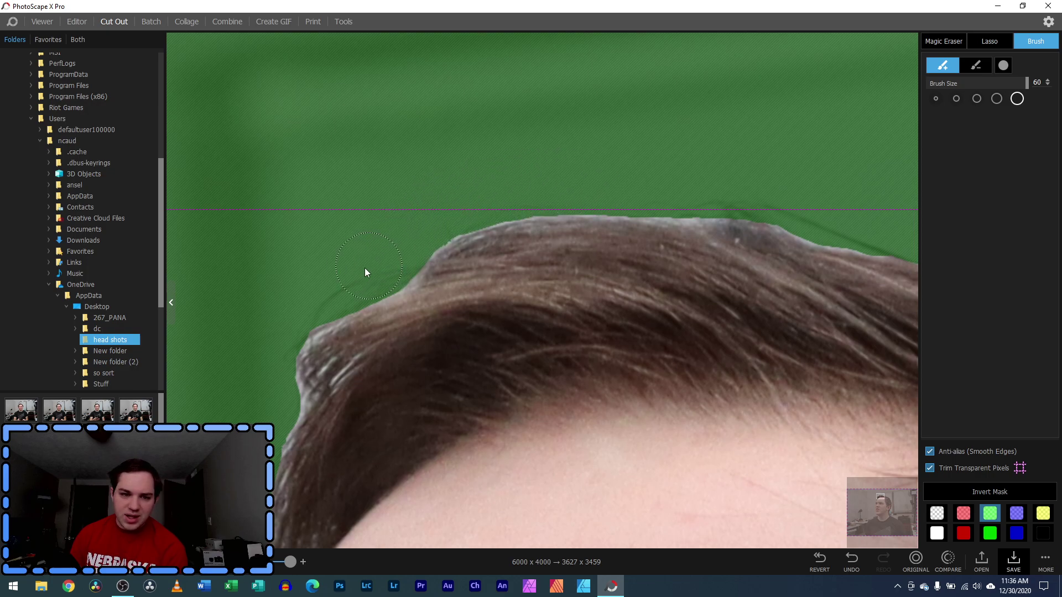
pyautogui.moveTo(290, 562)
pyautogui.mouseDown()
pyautogui.moveTo(248, 573)
pyautogui.moveTo(273, 562)
pyautogui.mouseUp()
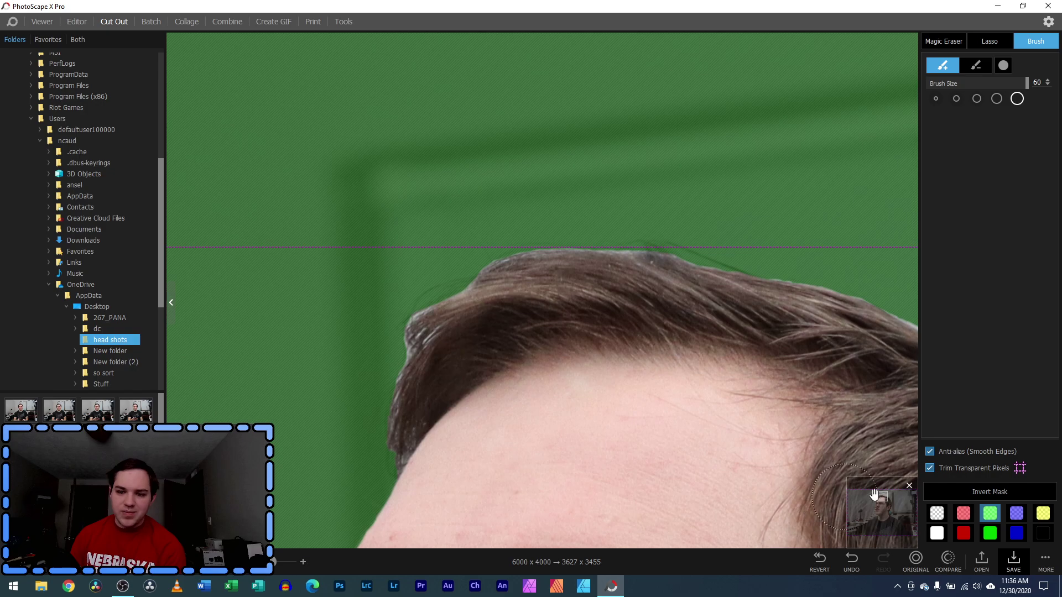
# Inspect the mask edge at the back of the head and preview the inverted mask over the whole portrait
pyautogui.moveTo(882, 496); pyautogui.dragTo(891, 504)
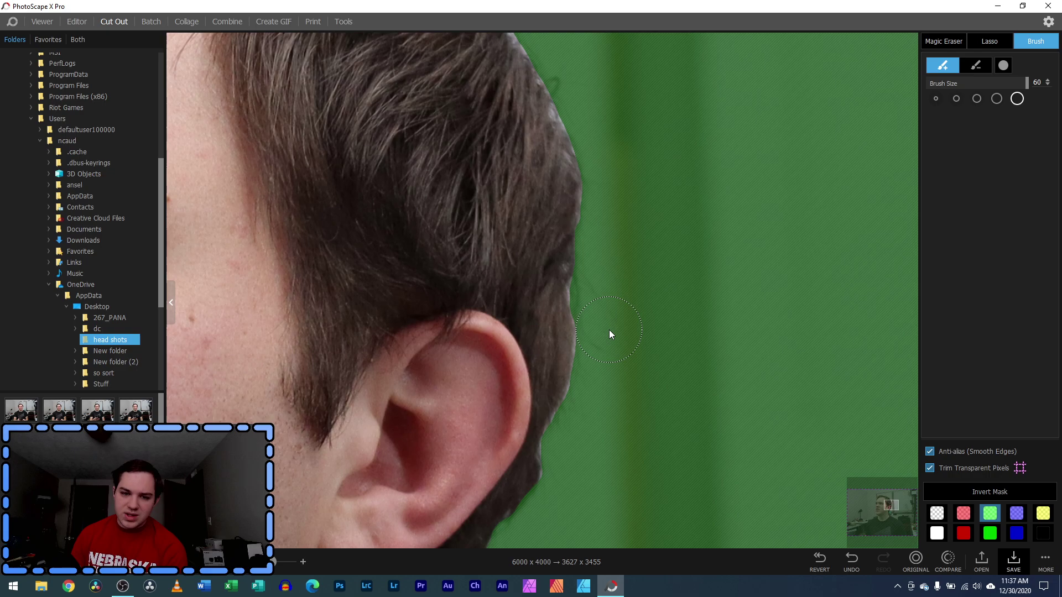
pyautogui.scroll(-2, 610, 329)
pyautogui.scroll(-5, 585, 316)
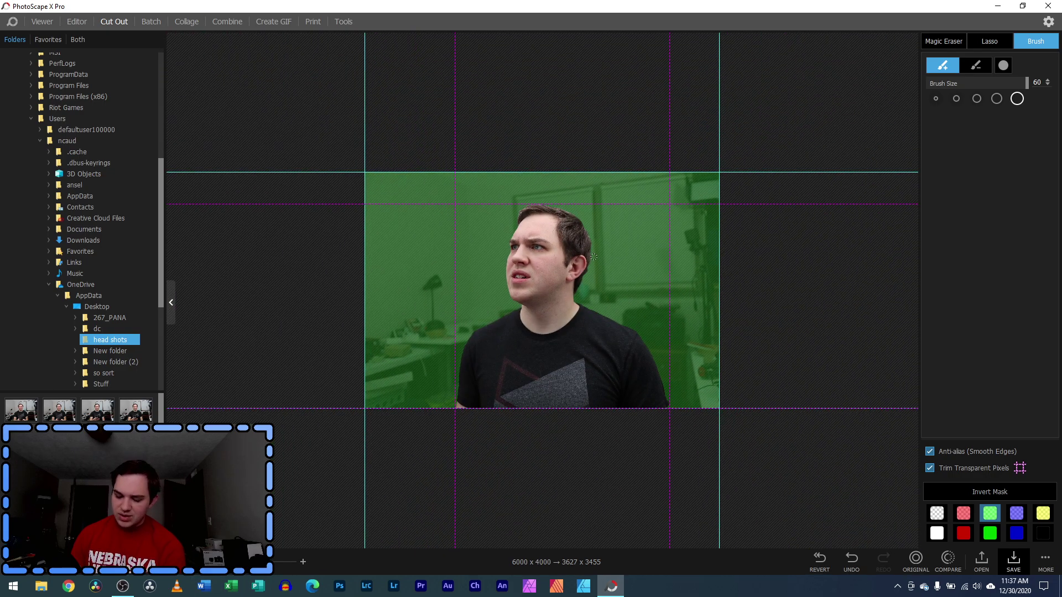
pyautogui.scroll(1, 858, 492)
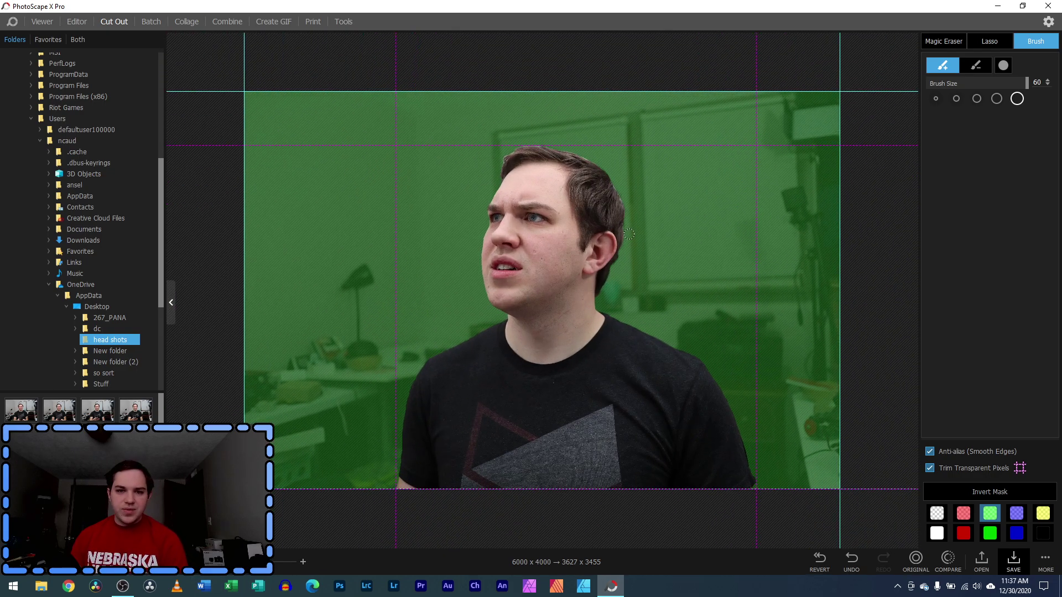
pyautogui.click(955, 497)
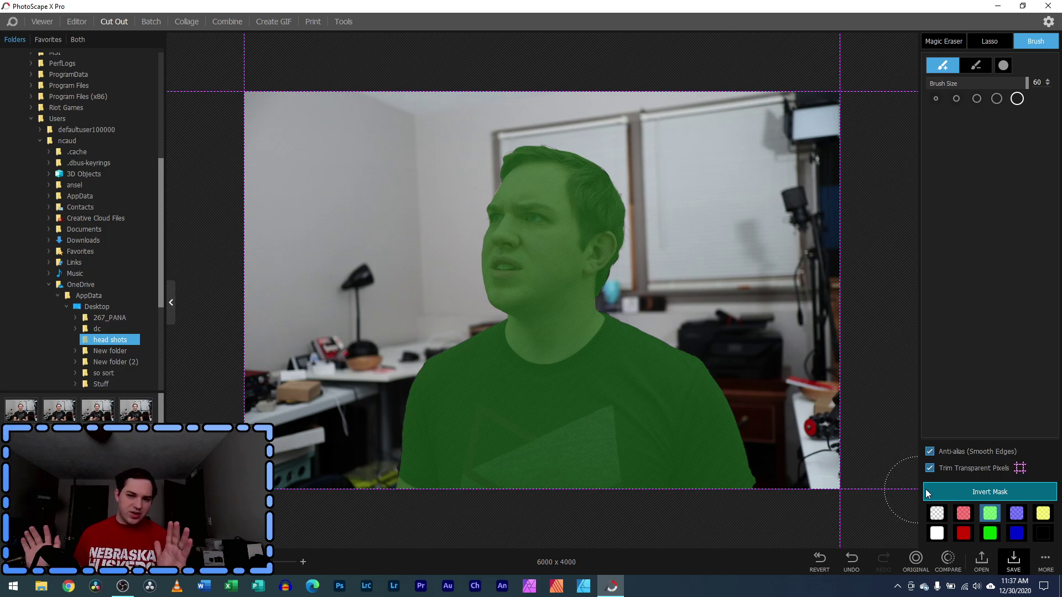
pyautogui.click(950, 492)
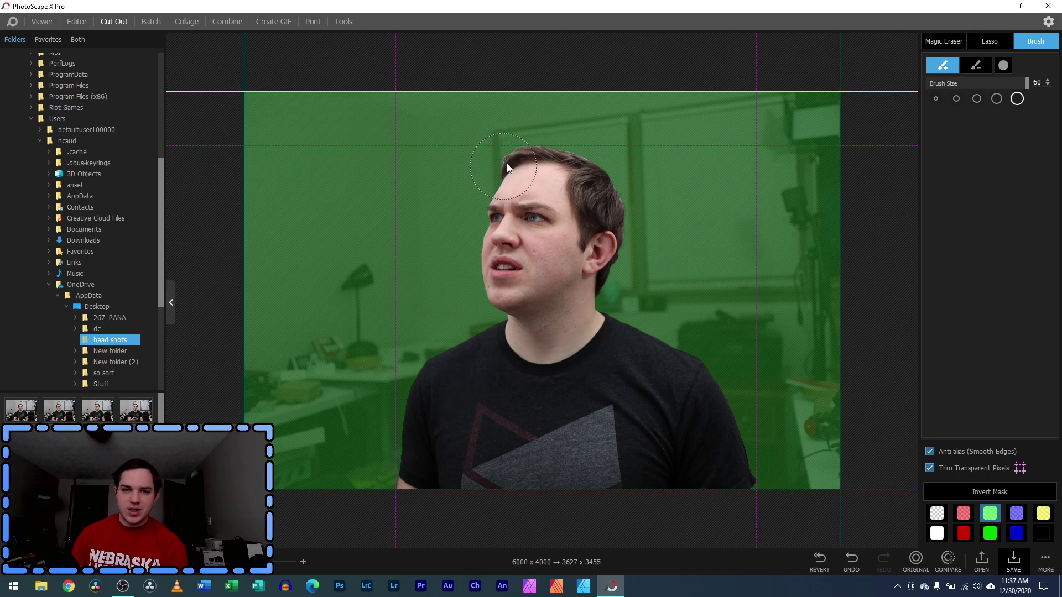
# Save the cut-out to the Desktop as a PNG named "cut test-cutout v3"
pyautogui.click(1014, 562)
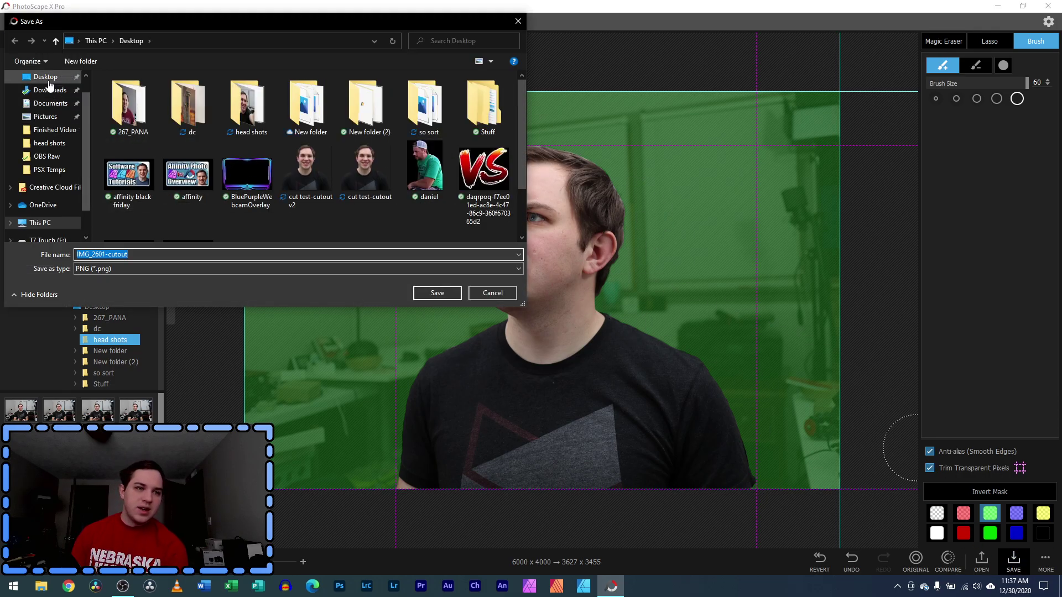
pyautogui.click(49, 80)
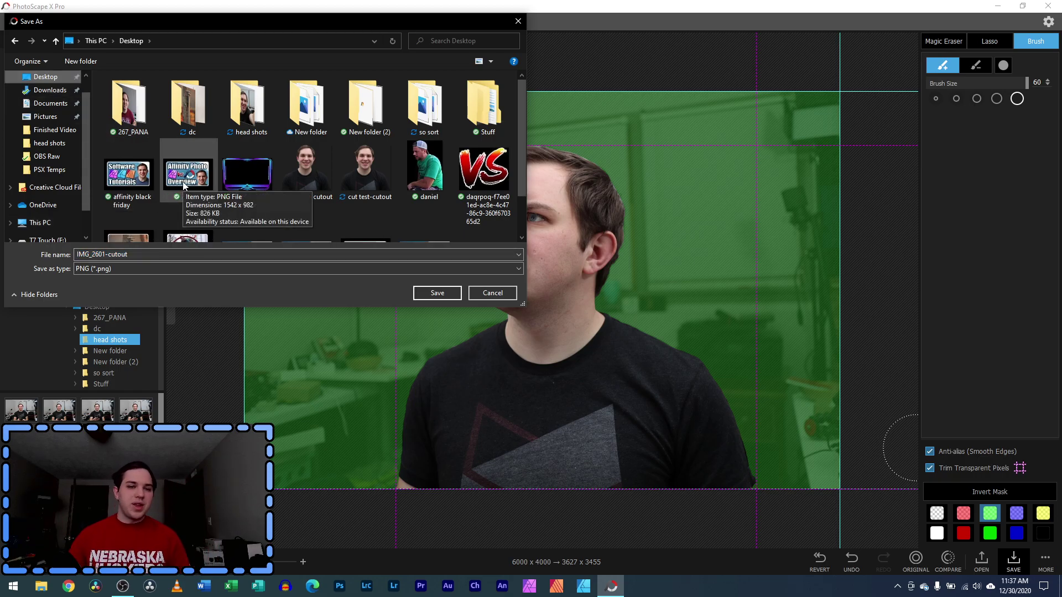
pyautogui.click(317, 191)
pyautogui.doubleClick(155, 255)
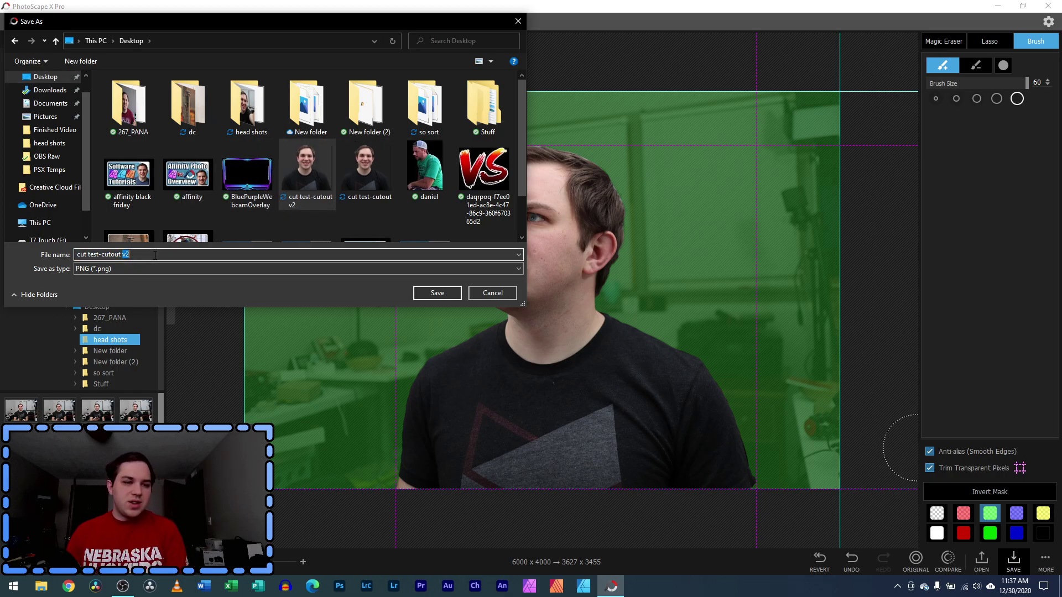
pyautogui.click(148, 256)
pyautogui.press('BackSpace')
pyautogui.write('3')
pyautogui.click(437, 292)
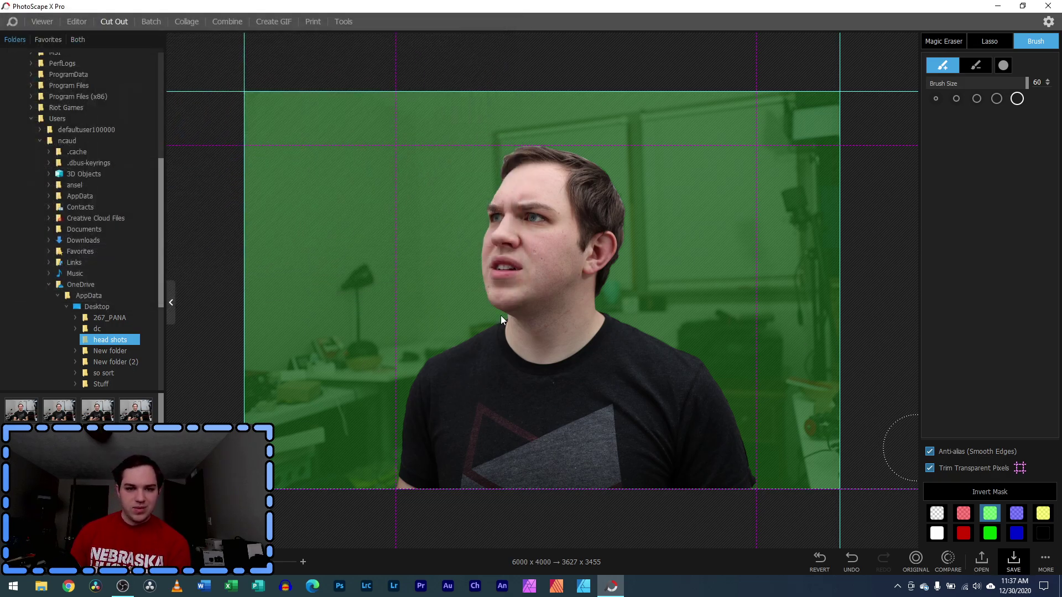
# Insert the image "cut test-cutout v3" from the Desktop into the thumbnail project in the Editor
pyautogui.click(584, 264)
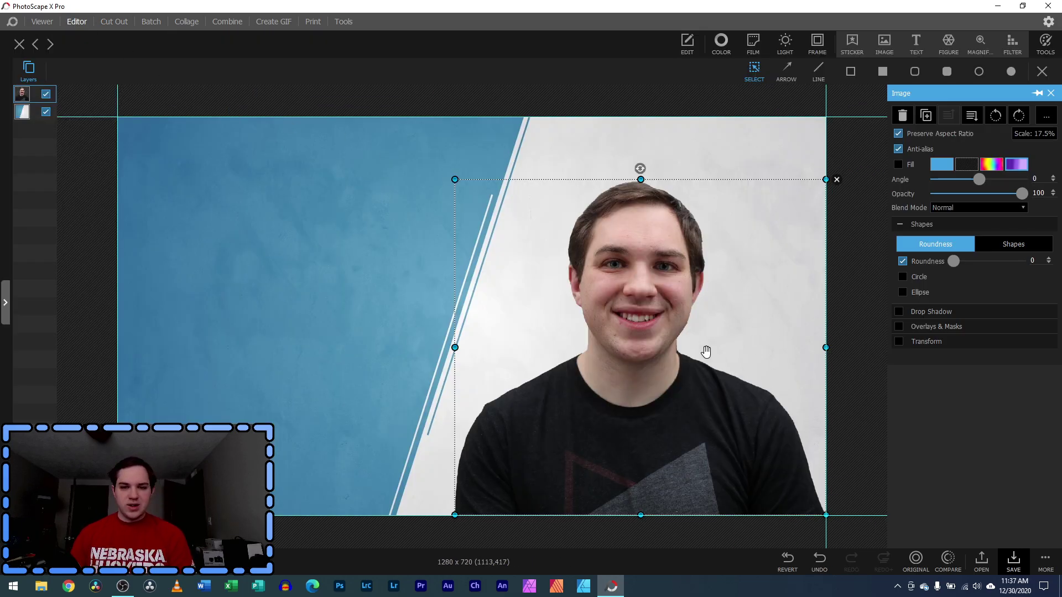
pyautogui.click(661, 170)
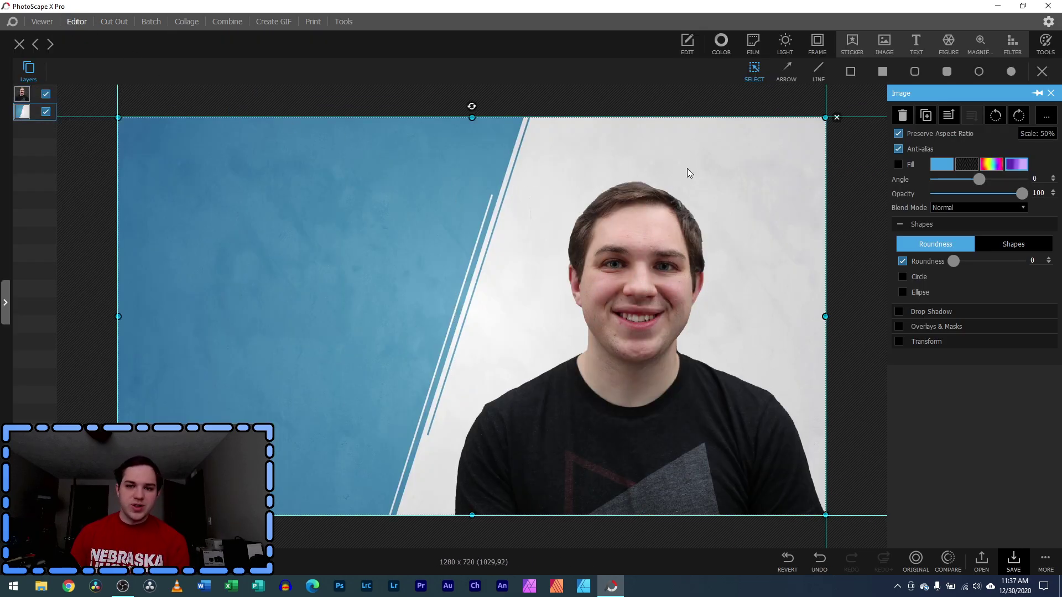
pyautogui.click(886, 41)
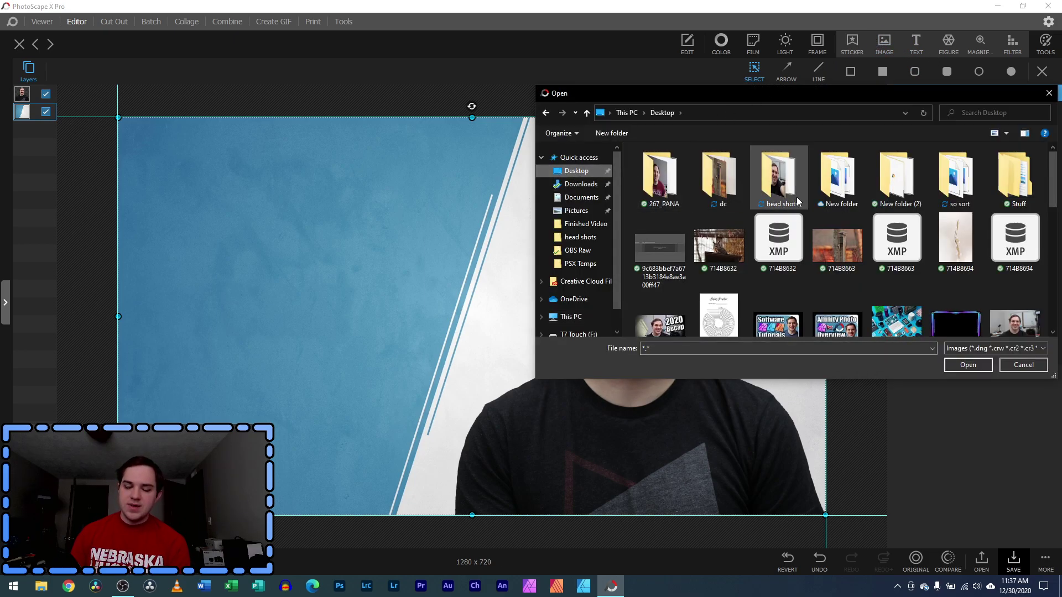
pyautogui.scroll(-5, 816, 224)
pyautogui.scroll(-2, 817, 227)
pyautogui.scroll(3, 817, 228)
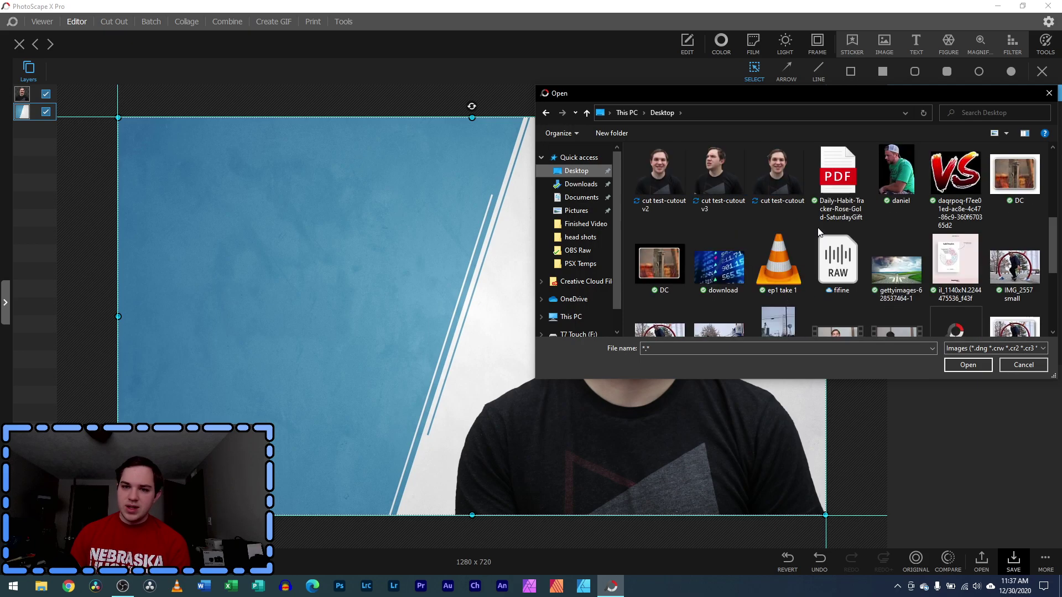
pyautogui.doubleClick(711, 168)
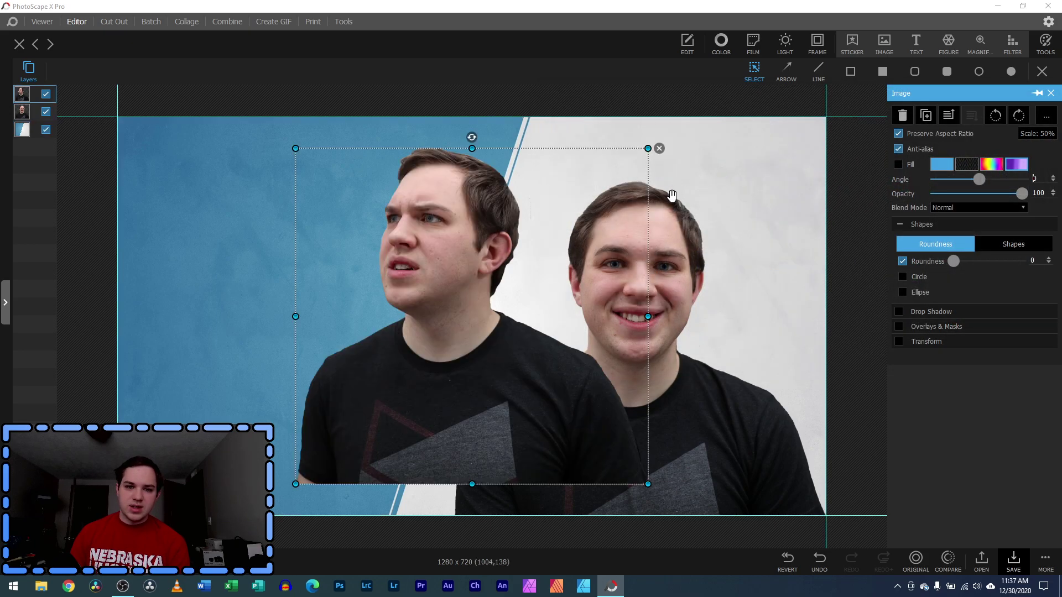
# Position the new cut-out on the blue half of the background, flush with the lower edge, and inspect its hair edge
pyautogui.moveTo(406, 304); pyautogui.dragTo(302, 315)
pyautogui.click(443, 158)
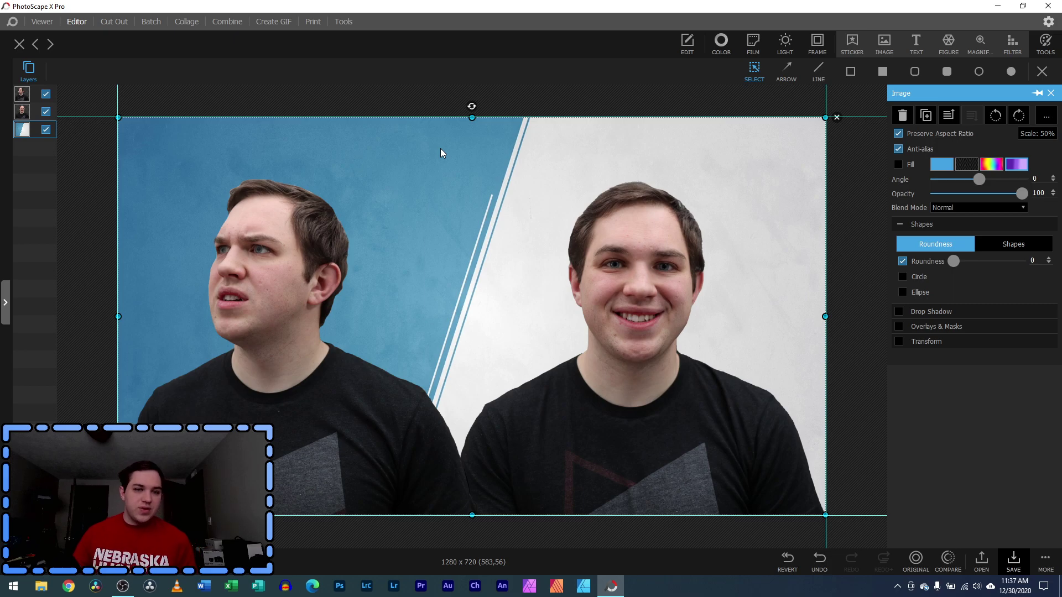
pyautogui.scroll(5, 332, 276)
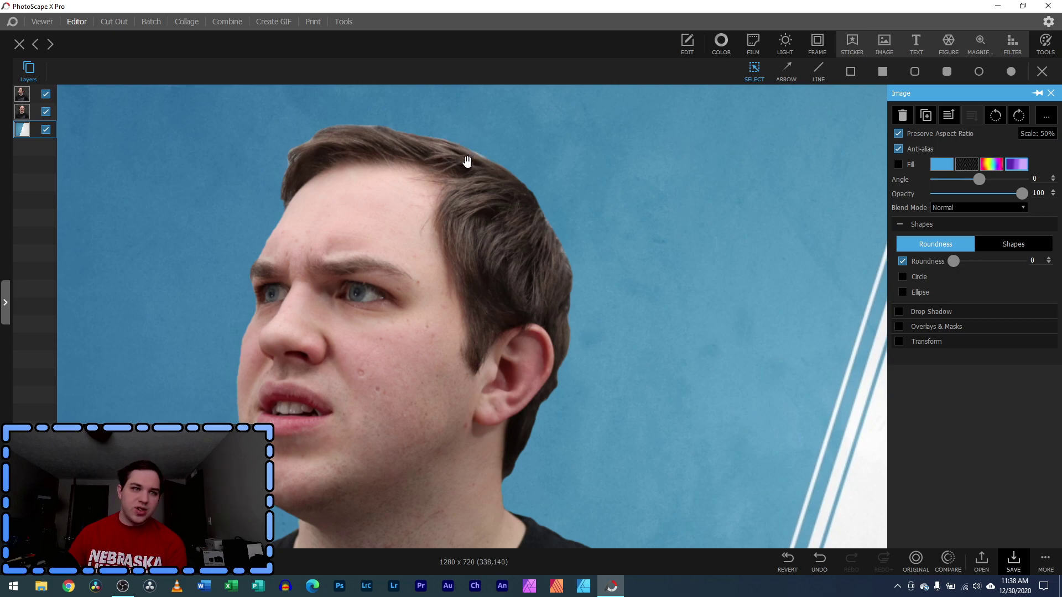
# Check the hair, chin and shoulder edges of the blue-side cut-out and shift the smiling portrait away from it so the shoulders stop overlapping
pyautogui.scroll(-3, 343, 416)
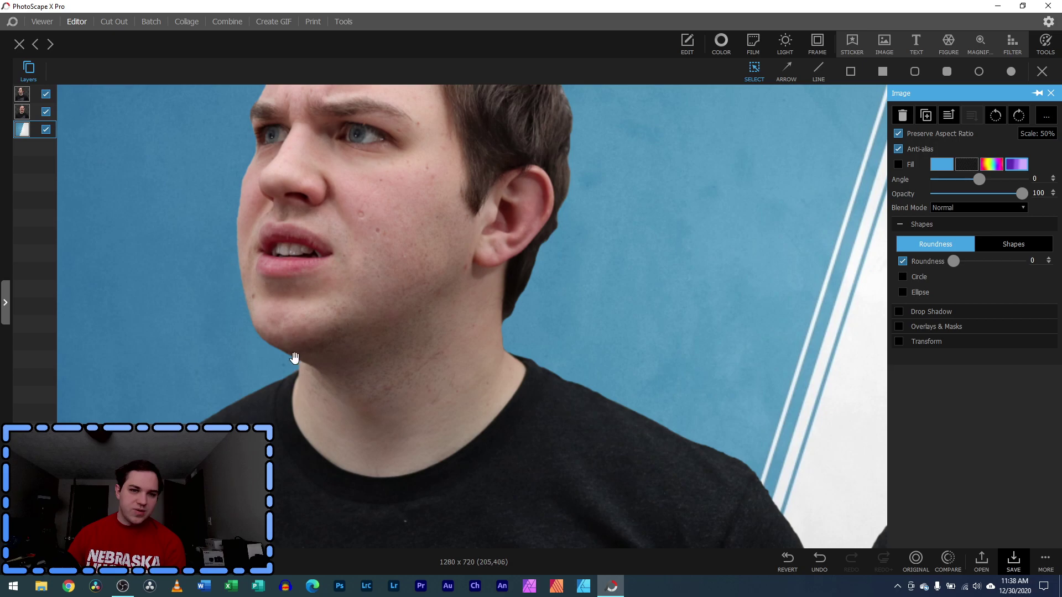
pyautogui.scroll(-3, 472, 317)
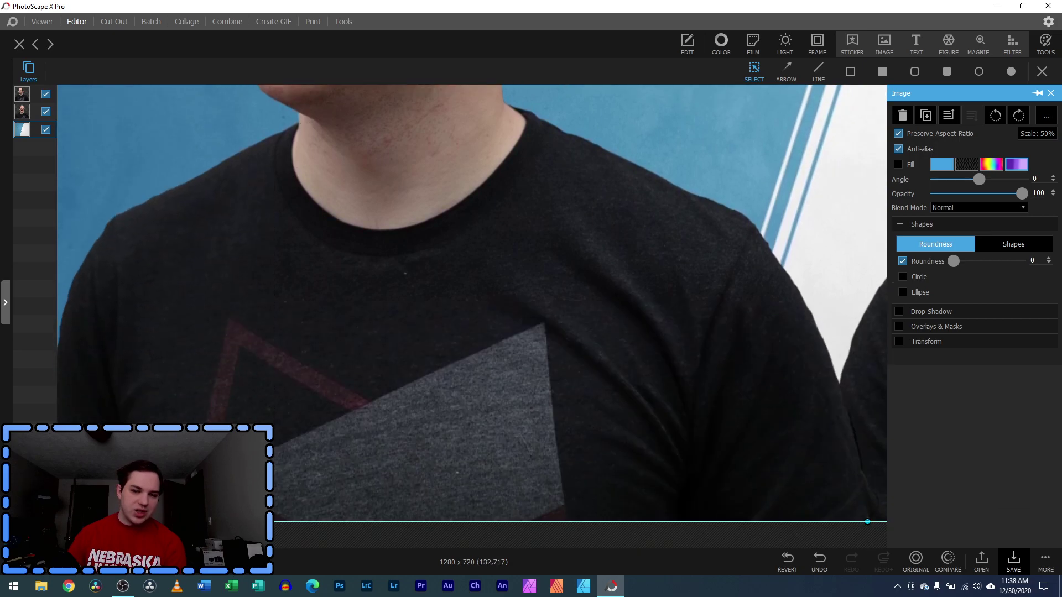
pyautogui.scroll(-5, 299, 519)
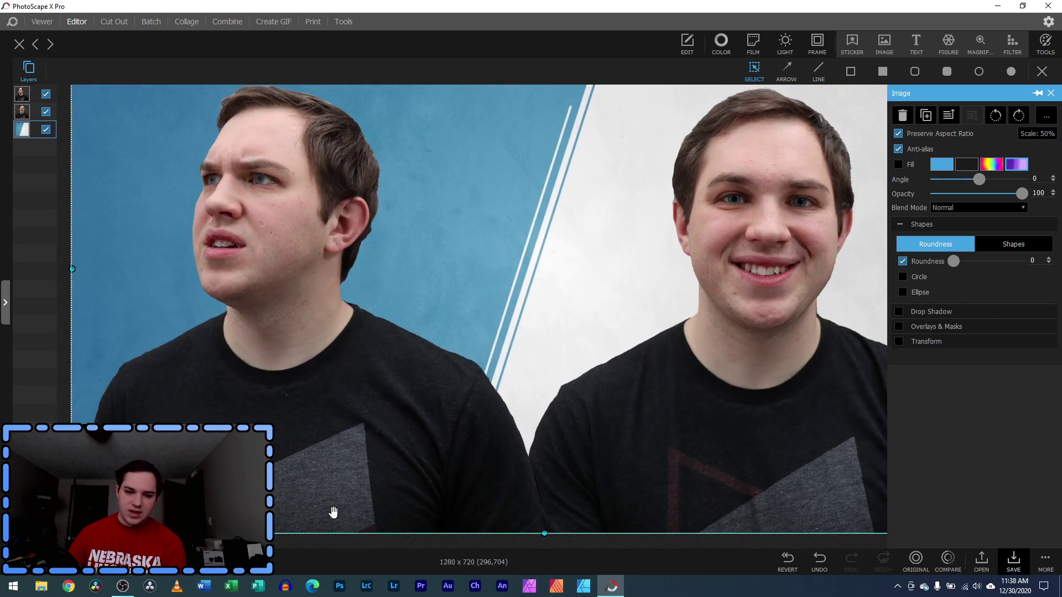
pyautogui.moveTo(630, 450); pyautogui.dragTo(716, 443)
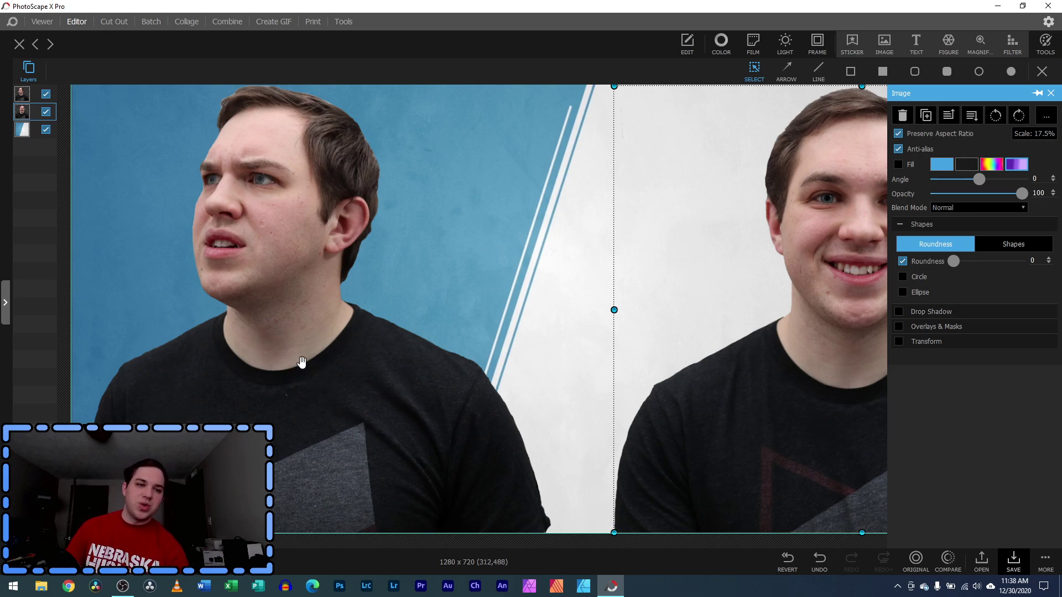
pyautogui.hotkey('ctrl', '0')
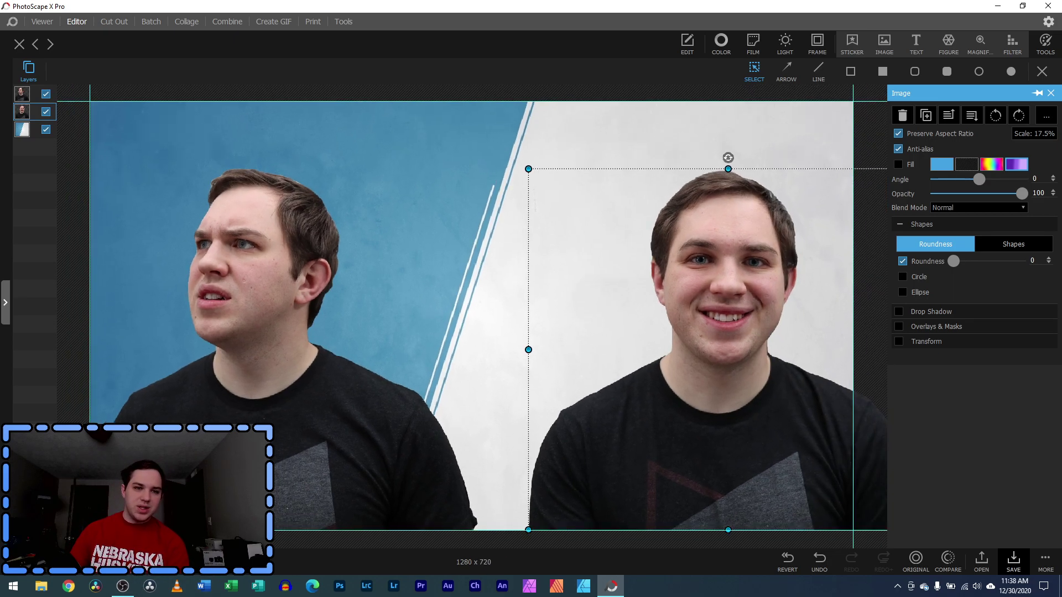
# Return to the Cut Out mask and brush away the leftover background fringe along the top of the hair at brush size 60
pyautogui.click(115, 22)
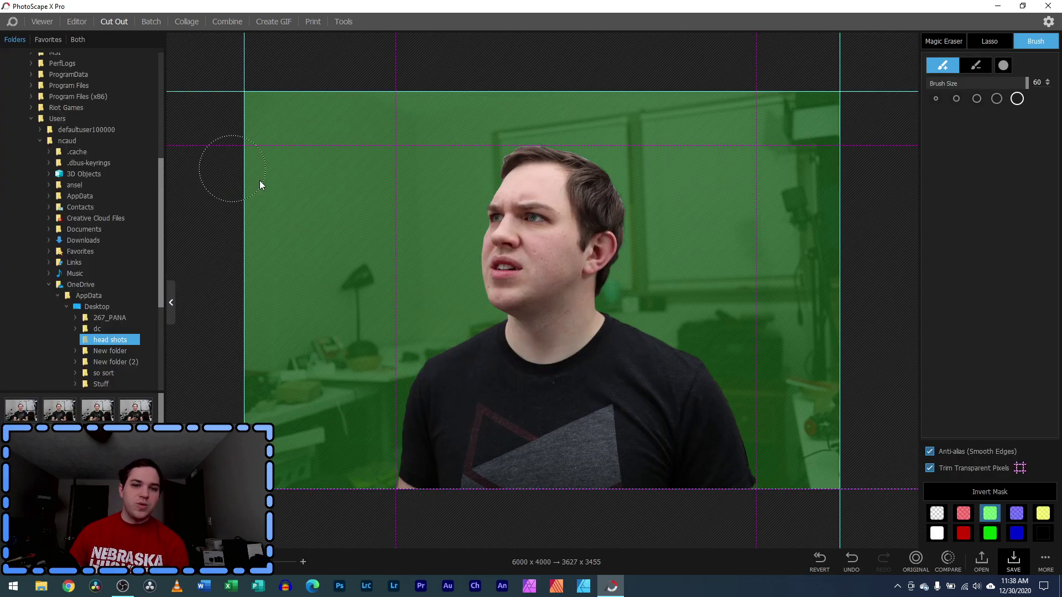
pyautogui.scroll(6, 537, 285)
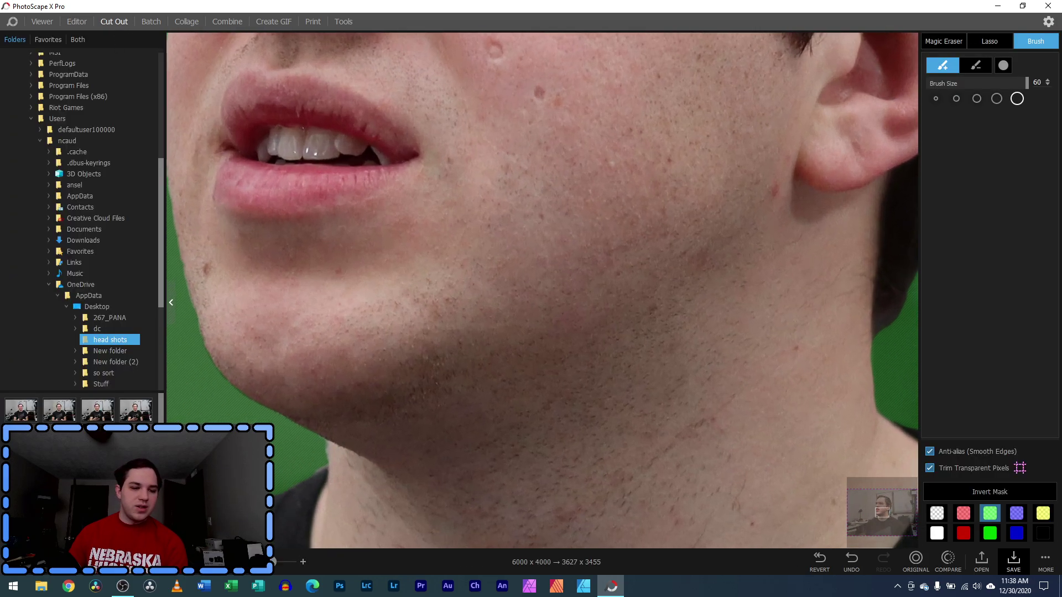
pyautogui.moveTo(881, 513); pyautogui.dragTo(881, 498)
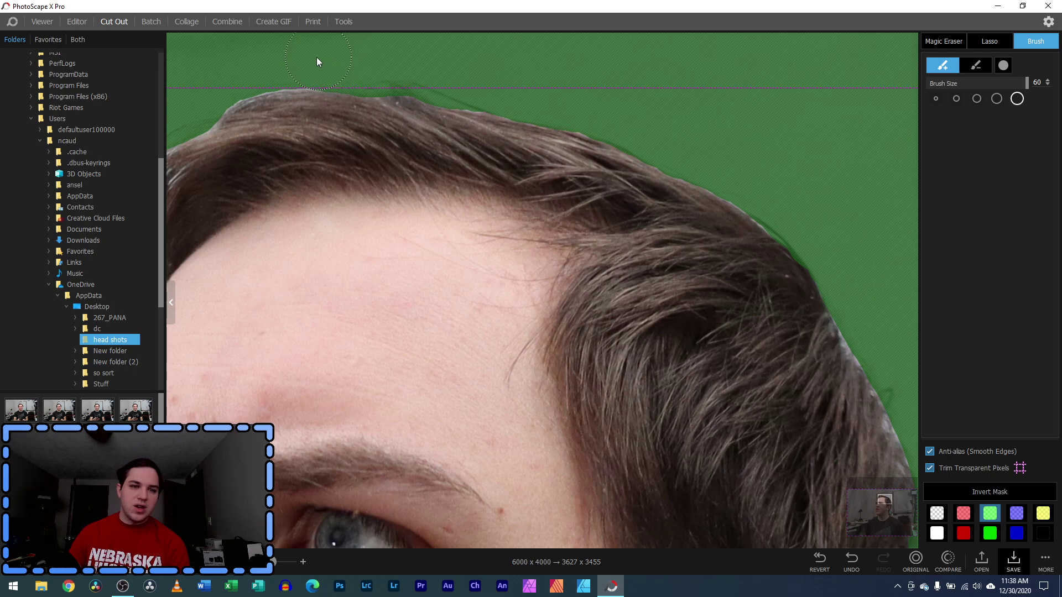
pyautogui.click(298, 58)
# Save the refined cut-out as a PNG over the existing Desktop file "cut test-cutout v3", replacing it
pyautogui.click(1013, 561)
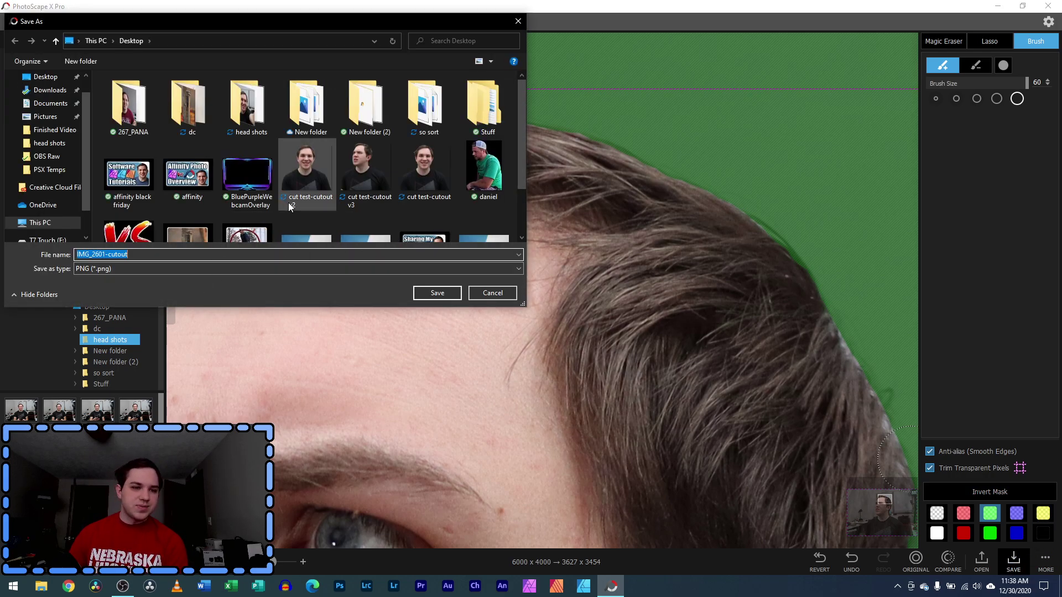
pyautogui.click(357, 174)
pyautogui.click(437, 293)
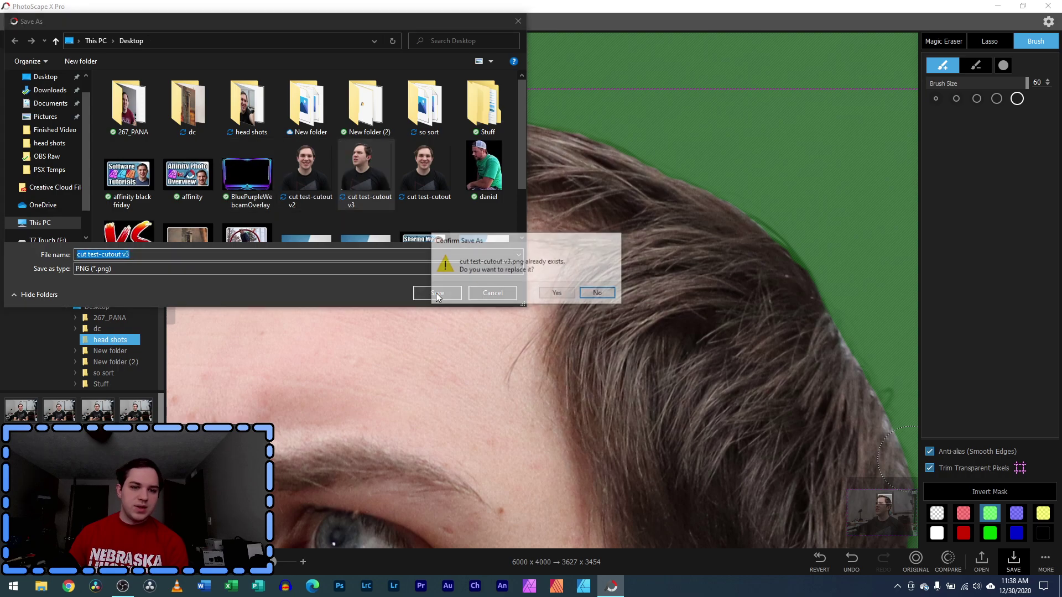
pyautogui.click(555, 294)
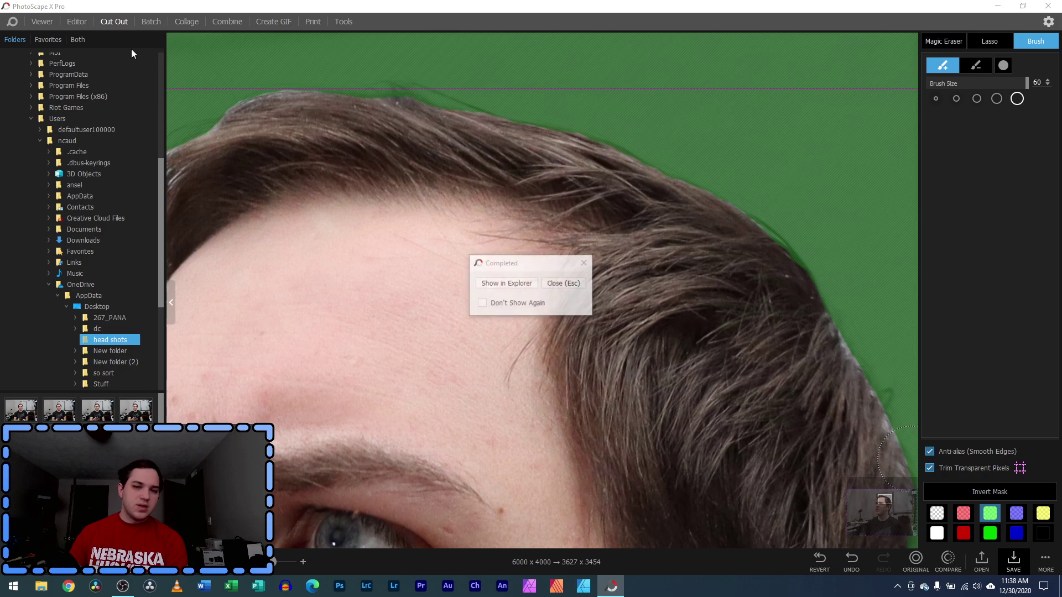
pyautogui.click(584, 264)
# Go back to the Editor project and delete both portrait cut-outs, keeping only the blue and white background
pyautogui.click(75, 21)
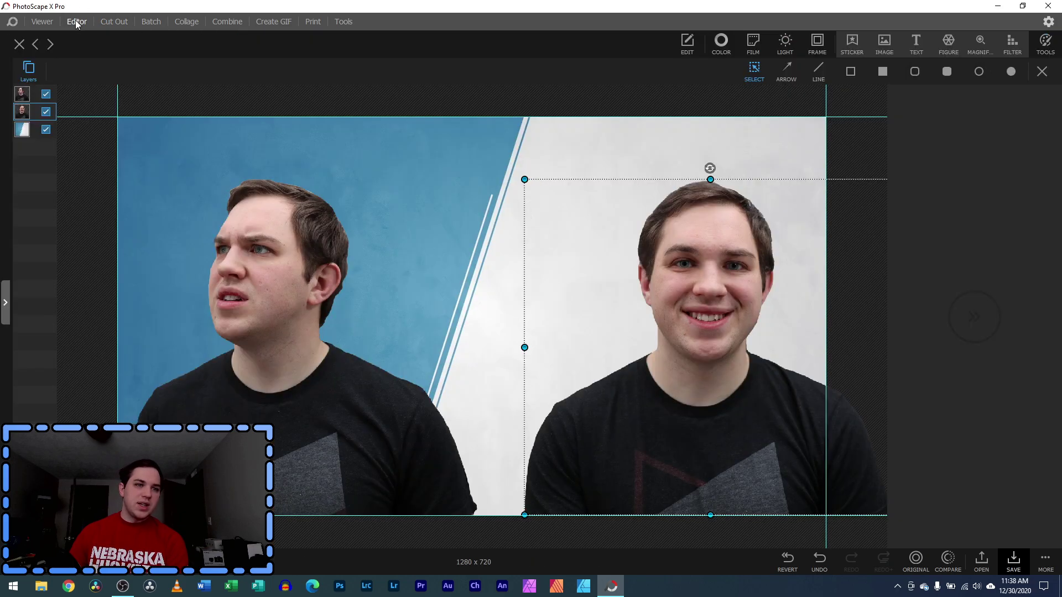
pyautogui.moveTo(722, 265); pyautogui.dragTo(529, 252)
pyautogui.click(714, 166)
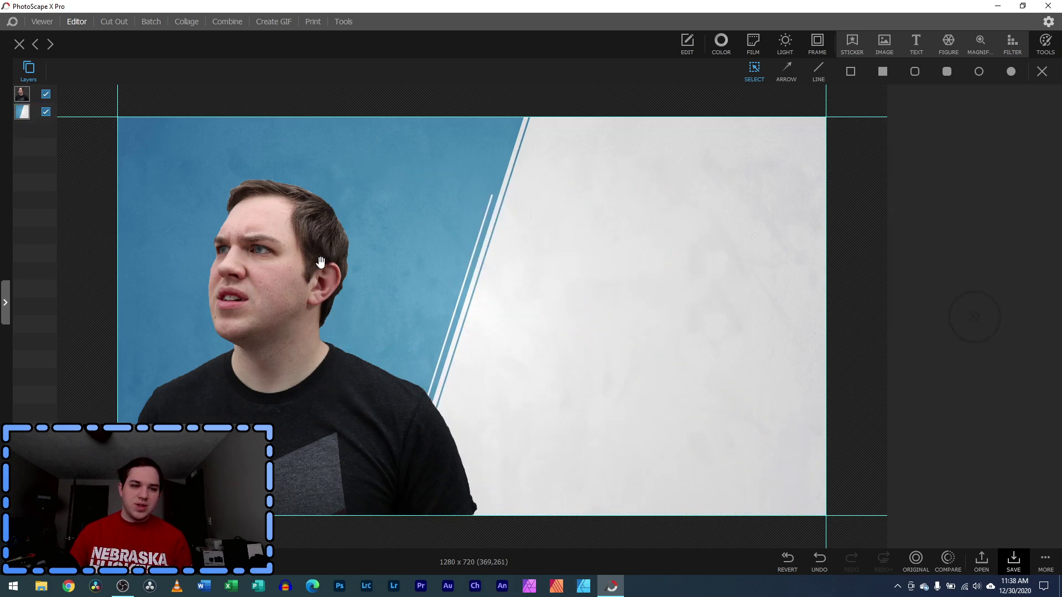
pyautogui.click(458, 259)
pyautogui.click(626, 181)
# Insert the re-saved cut-out of the frowning portrait into the thumbnail project
pyautogui.click(879, 39)
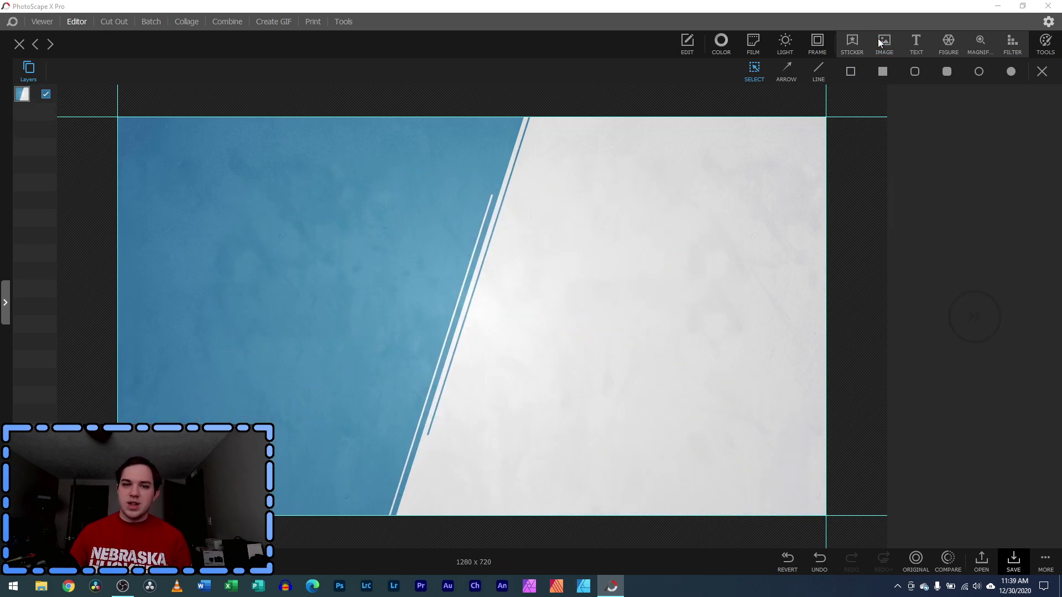
pyautogui.scroll(-5, 683, 167)
pyautogui.click(726, 267)
pyautogui.hotkey('alt', 'Tab')
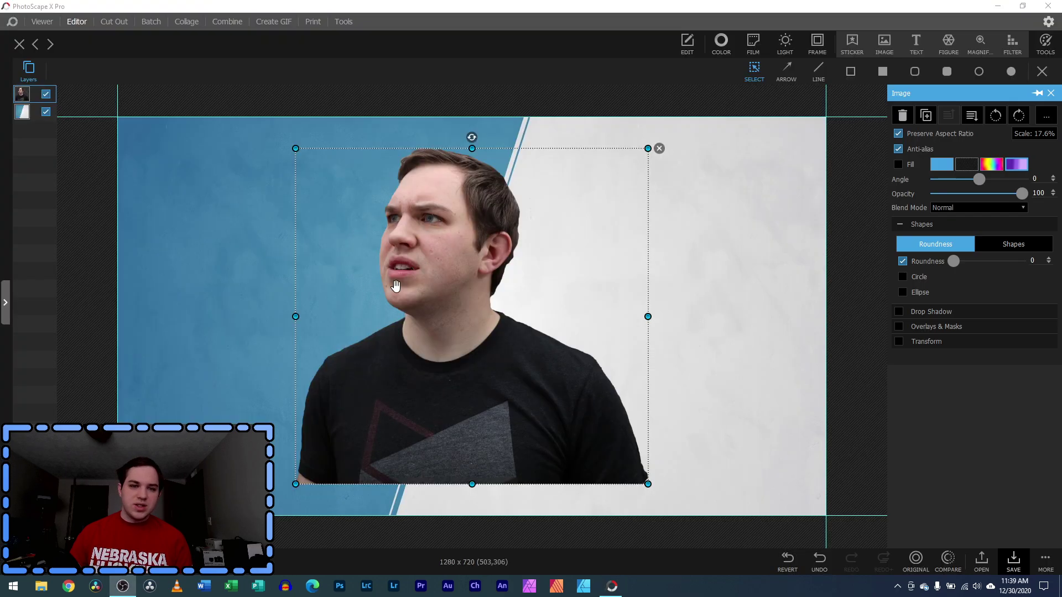
# Enlarge the cut-out to a scale of about 24.9% and place it on the white half of the background
pyautogui.moveTo(449, 246); pyautogui.dragTo(331, 274)
pyautogui.click(575, 256)
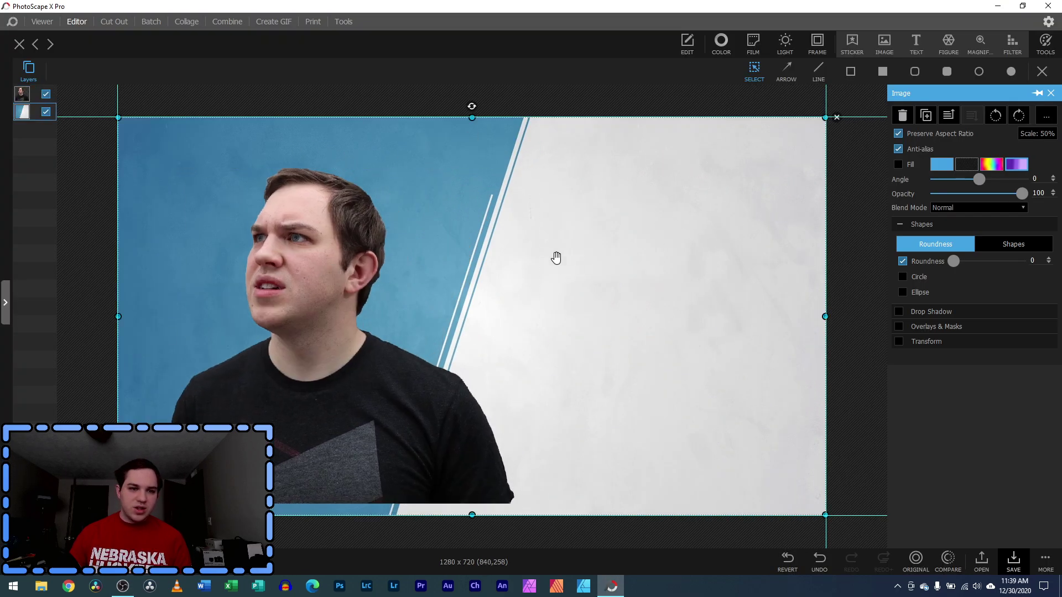
pyautogui.moveTo(310, 297); pyautogui.dragTo(452, 286)
pyautogui.click(309, 283)
pyautogui.moveTo(671, 178); pyautogui.dragTo(762, 121)
pyautogui.moveTo(529, 302); pyautogui.dragTo(601, 296)
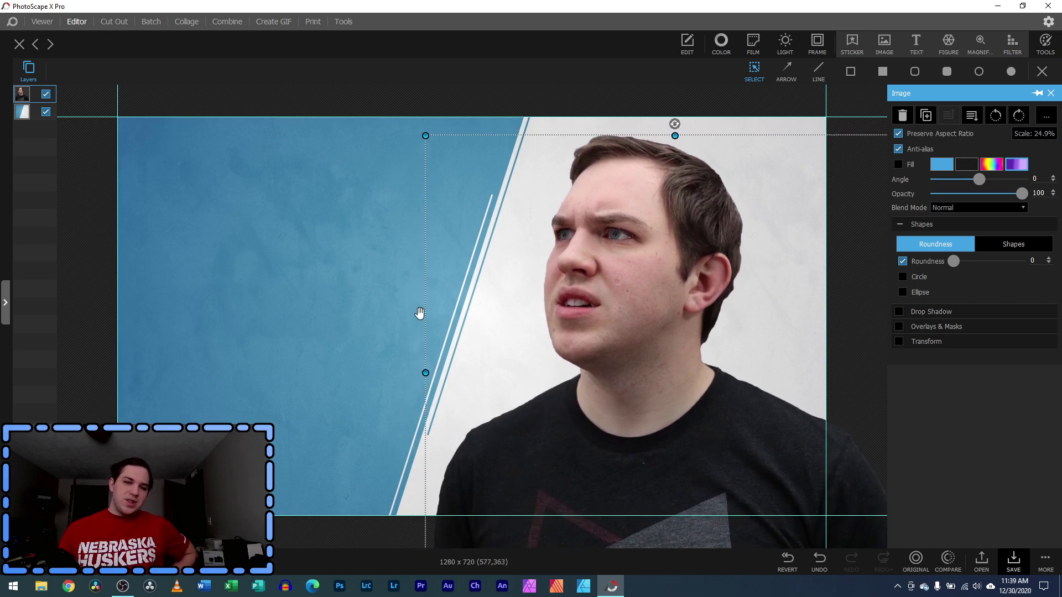
# Add a text object with a white-to-blue gradient fill in the upper corner of the blue half, enlarged to about size 239
pyautogui.click(916, 41)
pyautogui.moveTo(505, 311); pyautogui.dragTo(189, 164)
pyautogui.click(1049, 177)
pyautogui.moveTo(246, 197); pyautogui.dragTo(311, 224)
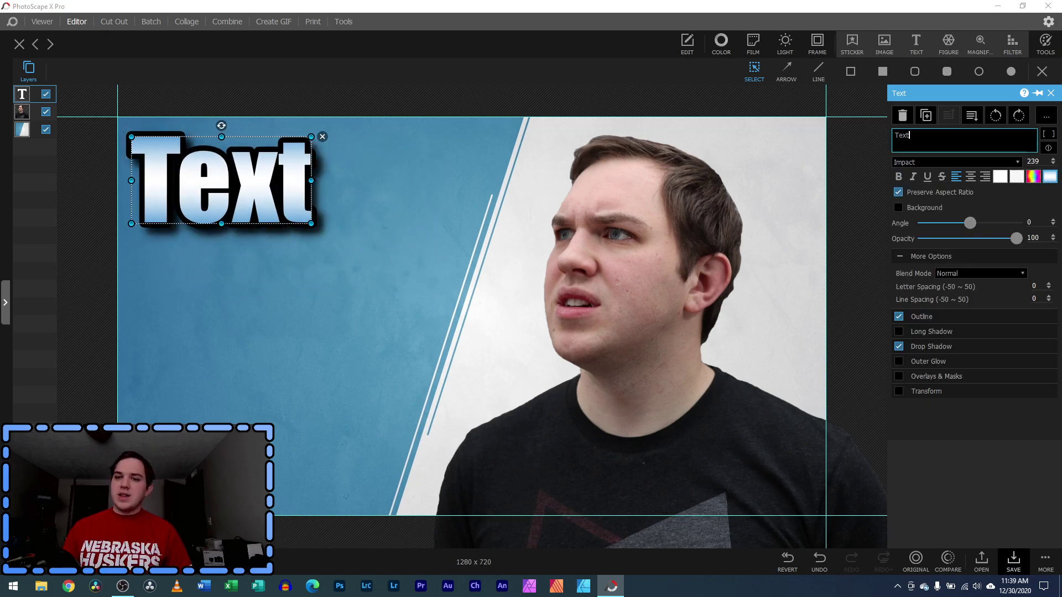
# Replace the placeholder text with "Thanks", "for" and "Watching" on three separate lines
pyautogui.click(899, 136)
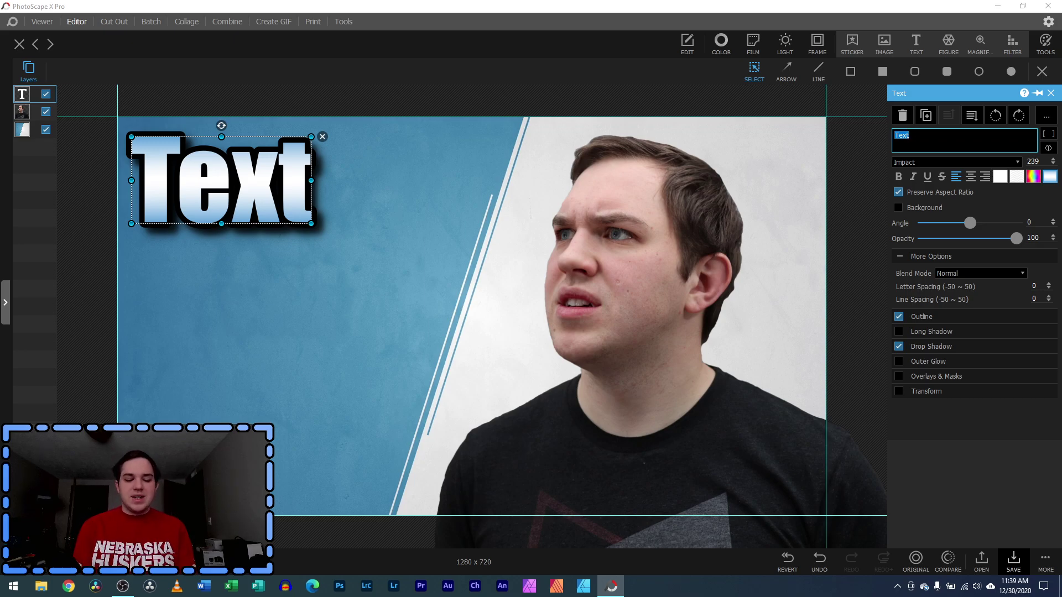
pyautogui.write('Thanks')
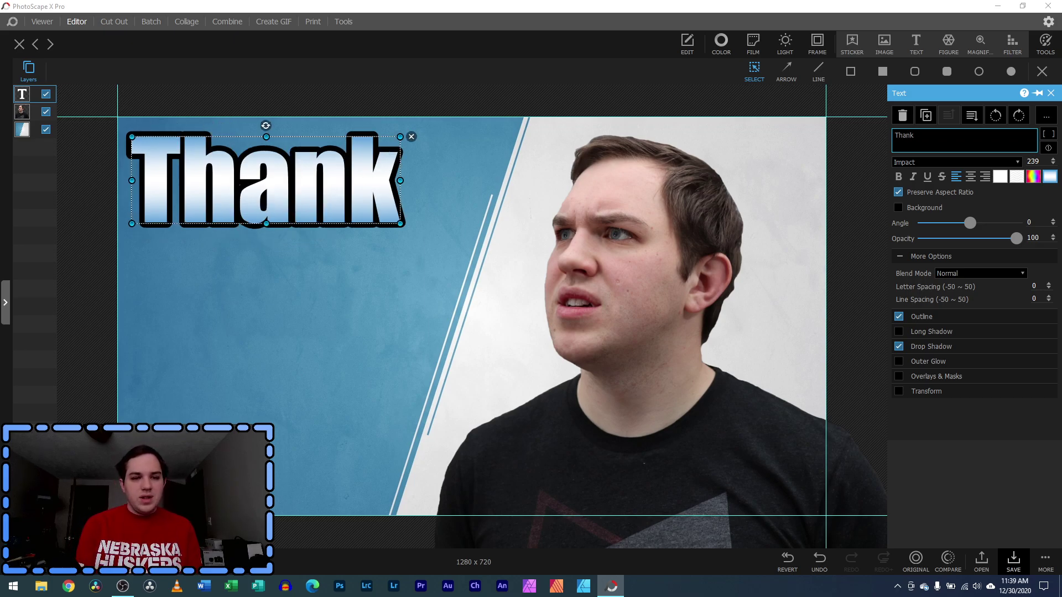
pyautogui.press('Return')
pyautogui.write('for w')
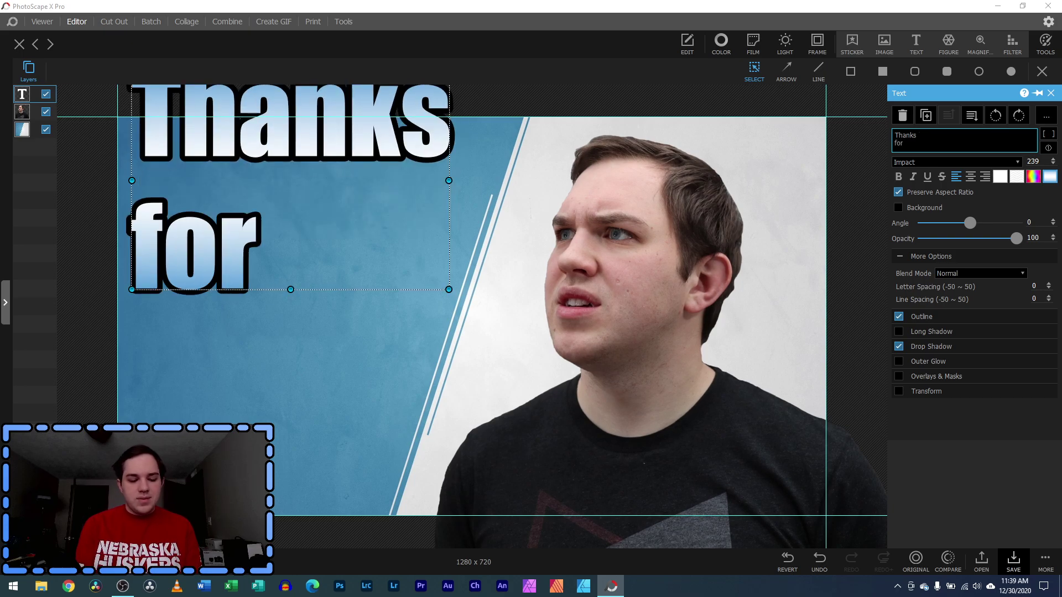
pyautogui.press('BackSpace')
pyautogui.press('BackSpace')
pyautogui.press('Return')
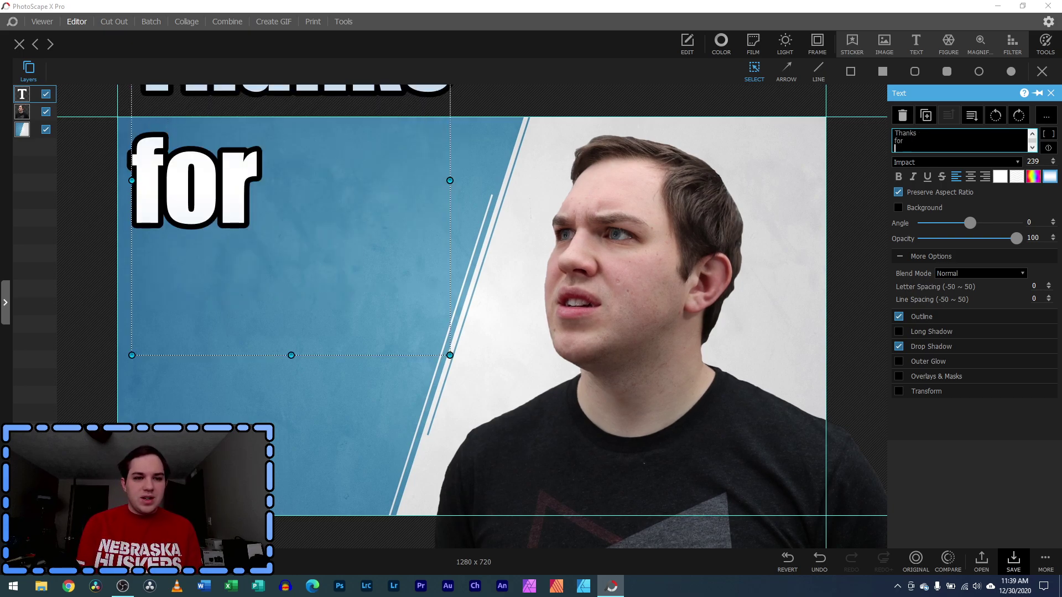
pyautogui.write('Watching')
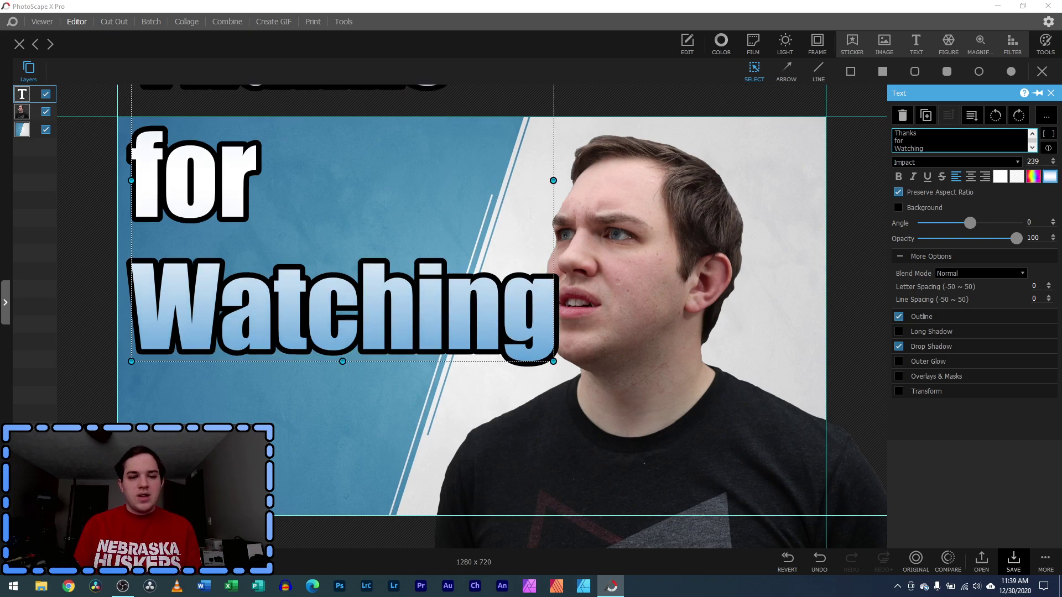
# Shrink the text to about size 140, fit it on the blue half and give it a solid white fill
pyautogui.moveTo(440, 218); pyautogui.dragTo(446, 365)
pyautogui.moveTo(560, 508); pyautogui.dragTo(385, 390)
pyautogui.click(999, 177)
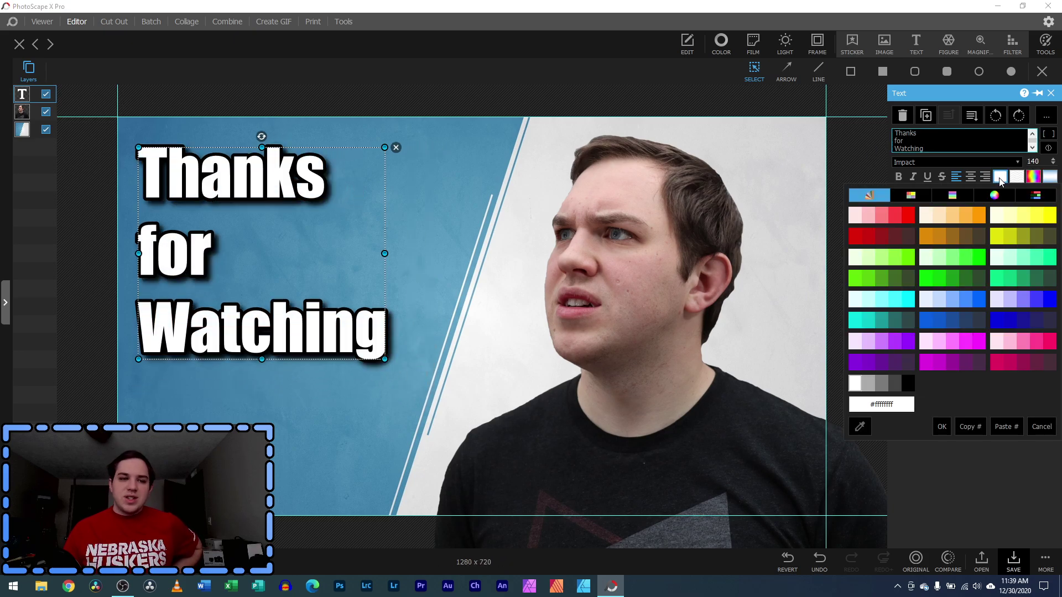
pyautogui.click(476, 283)
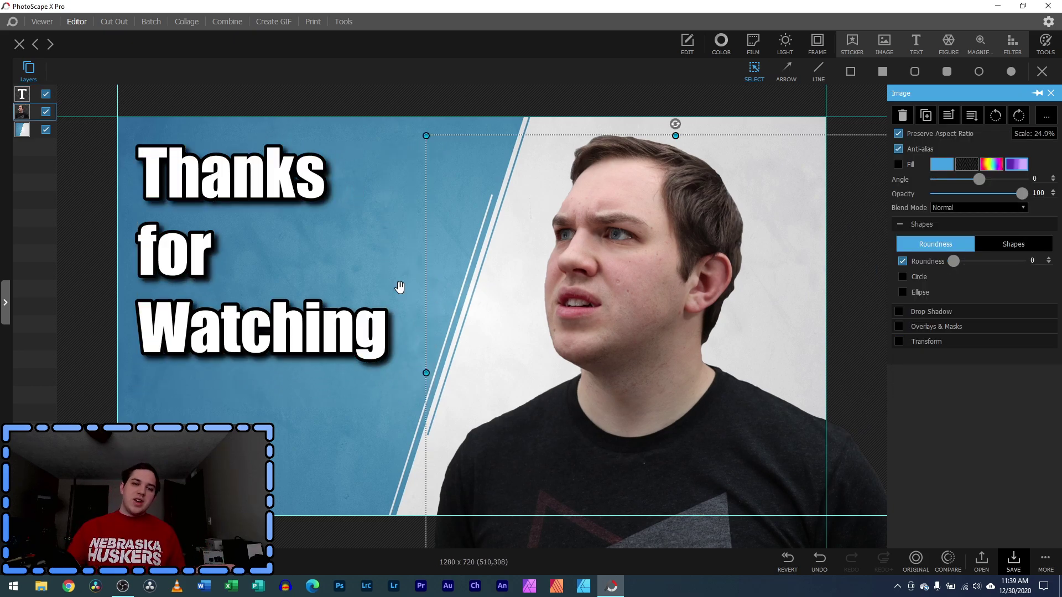